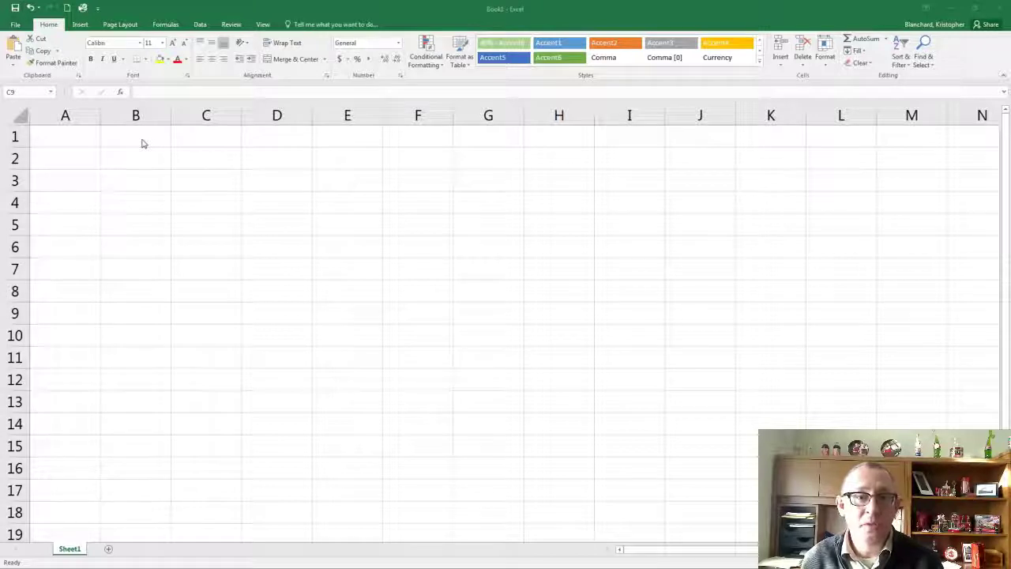
Enter the labels PV, FV and PMT in cells A1 to A3
left_click(90, 145)
left_click(89, 145)
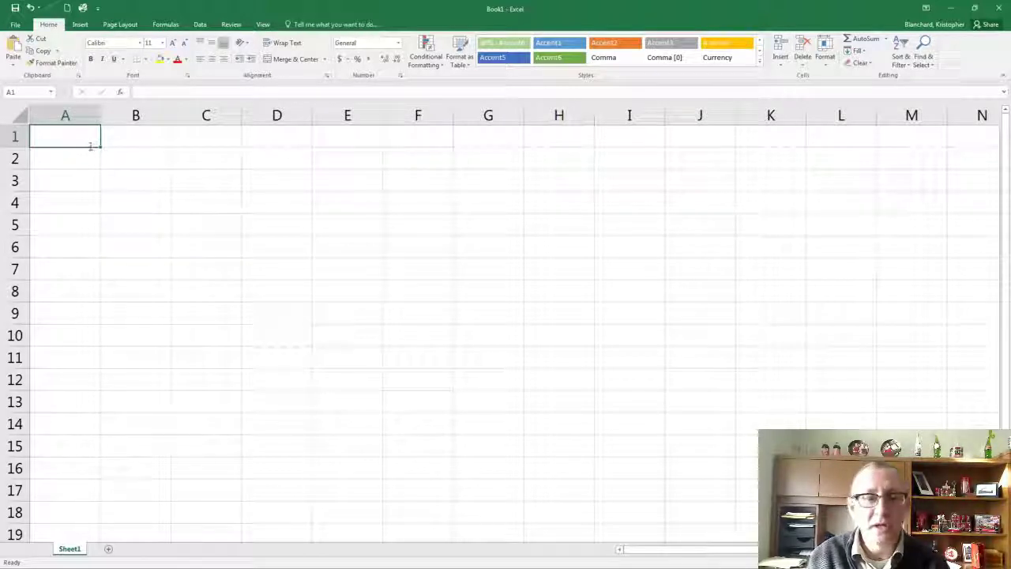
type("PV")
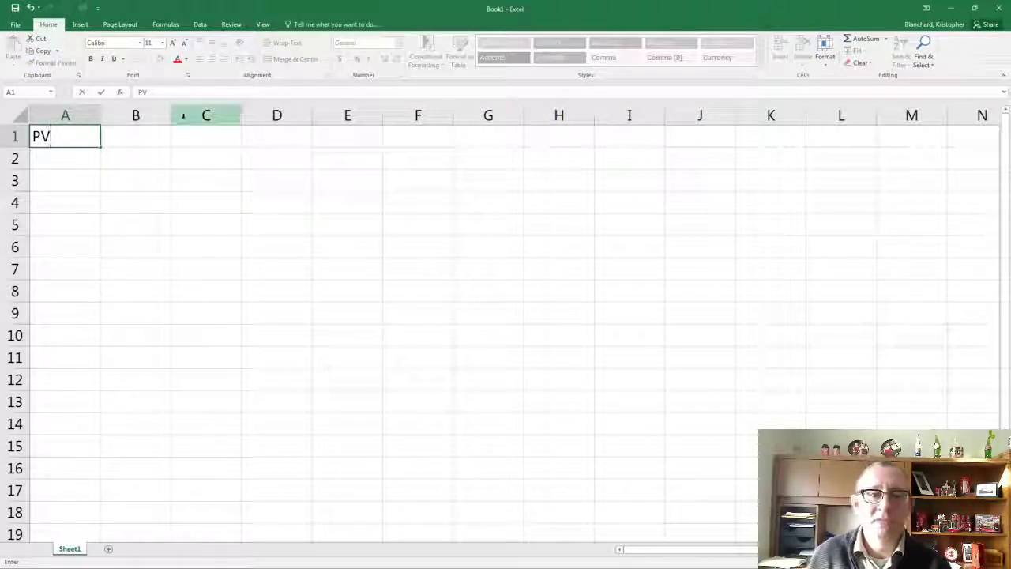
left_click(97, 160)
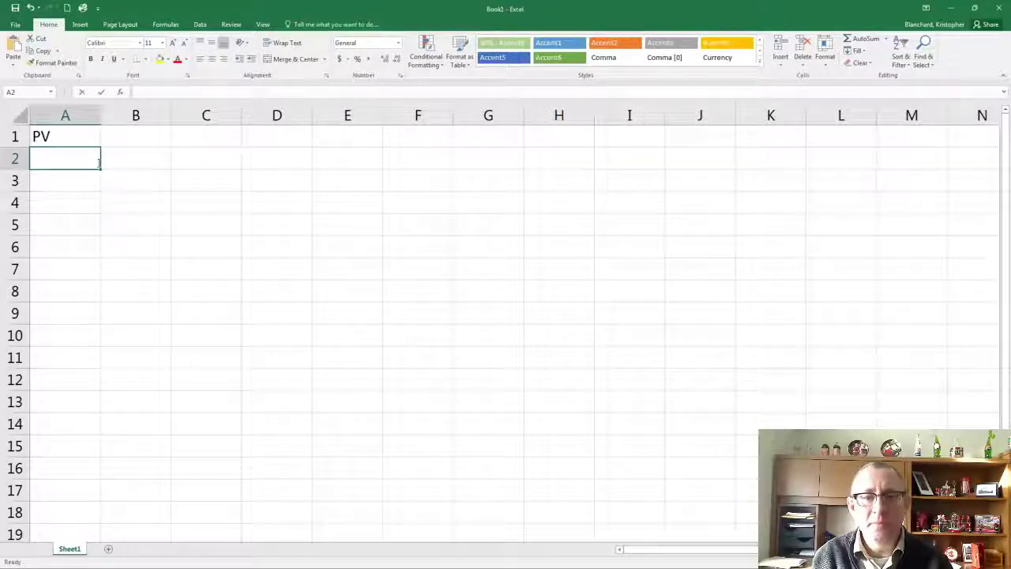
type("FV")
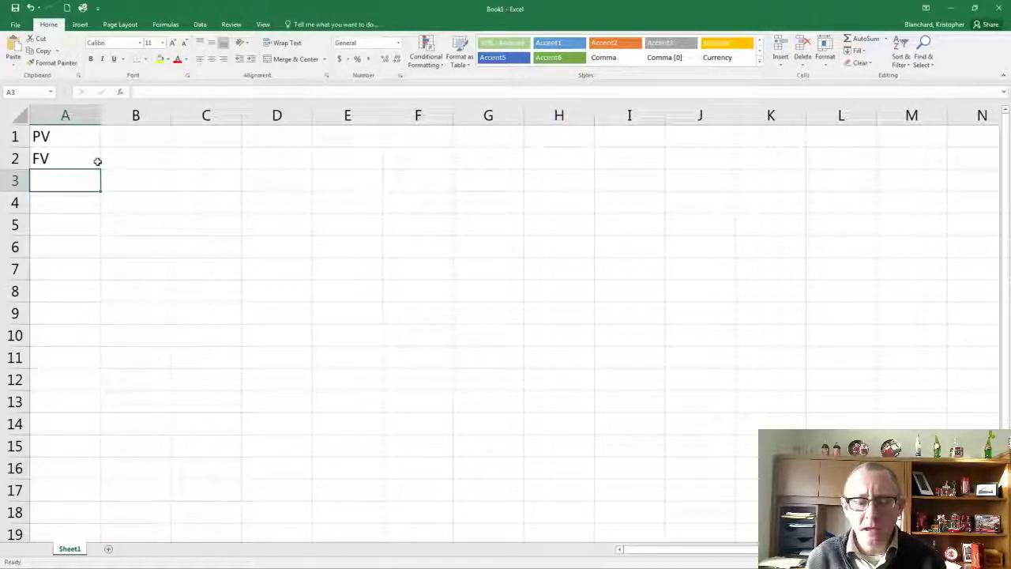
type("PMT")
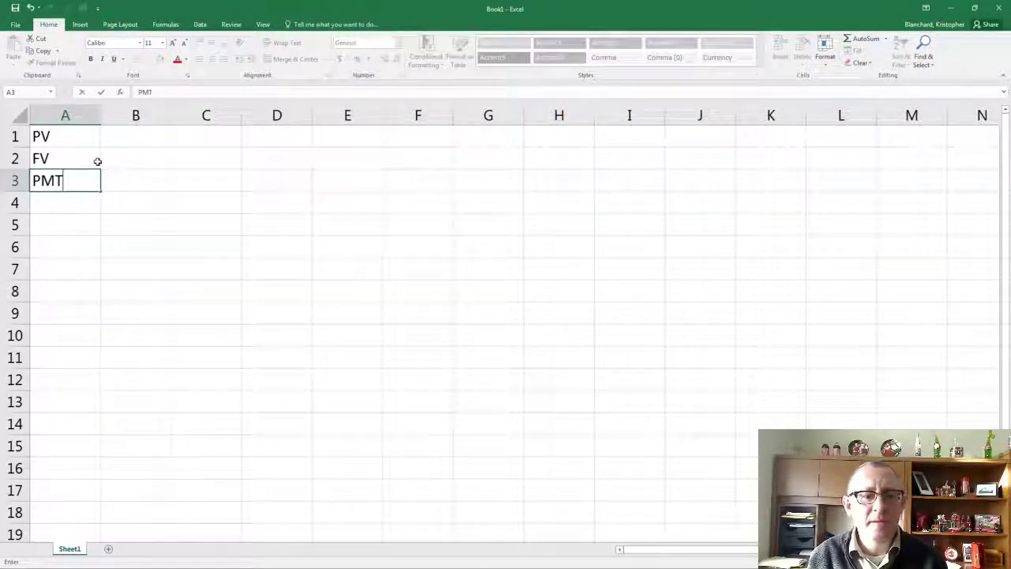
key("Return")
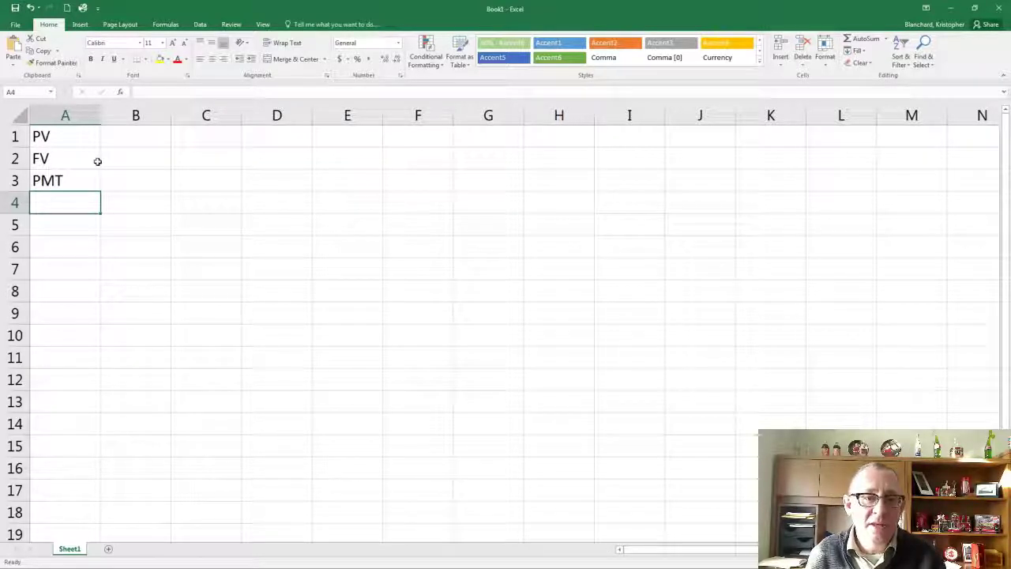
Apply the dollar Accounting number format to B1:B3 and widen column B slightly
left_click_drag(125, 144, 131, 185)
left_click(117, 197)
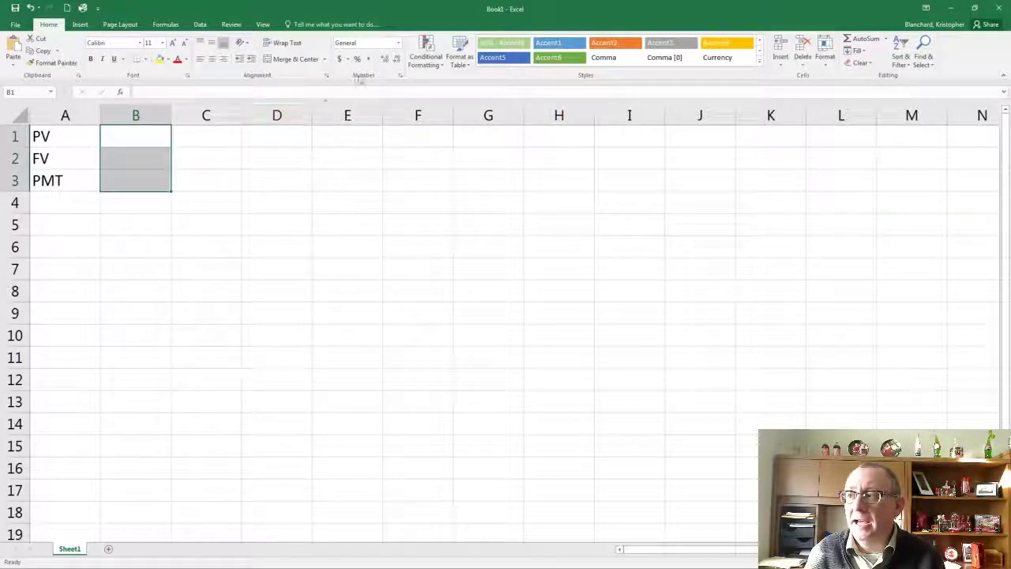
left_click(340, 58)
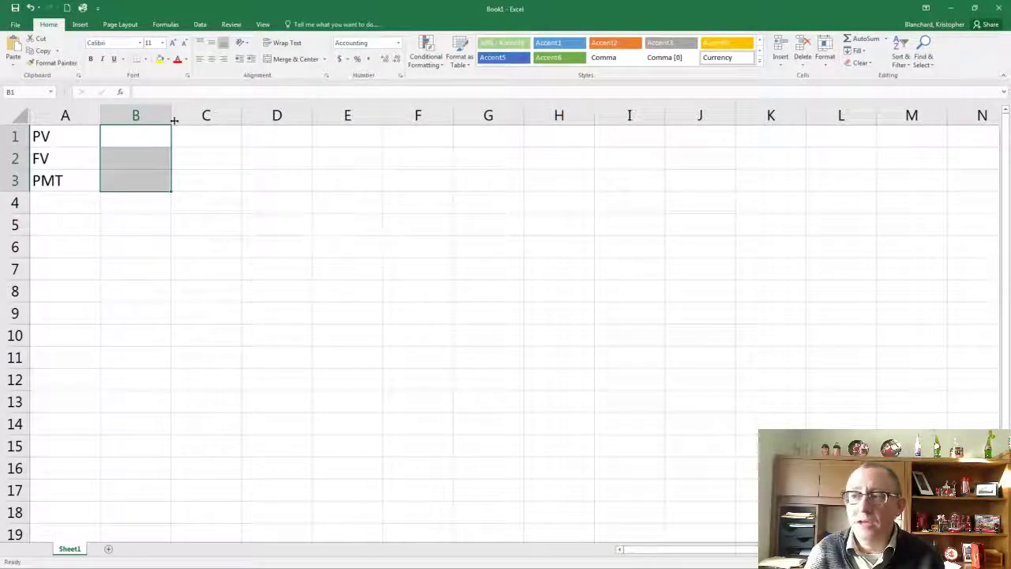
left_click_drag(172, 117, 187, 116)
Enter the labels I, C and T in cells A4 to A6
left_click(92, 197)
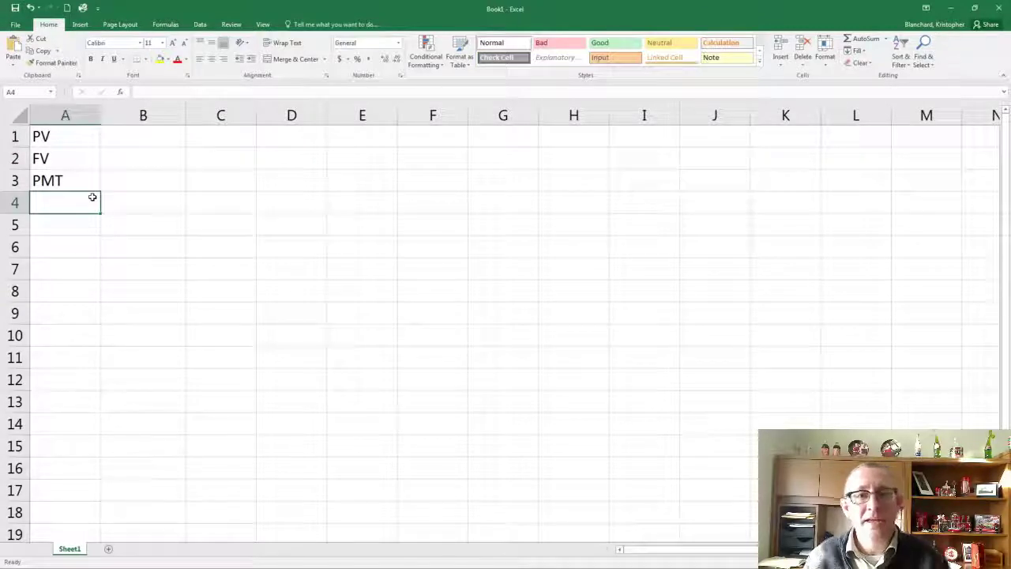
type("I")
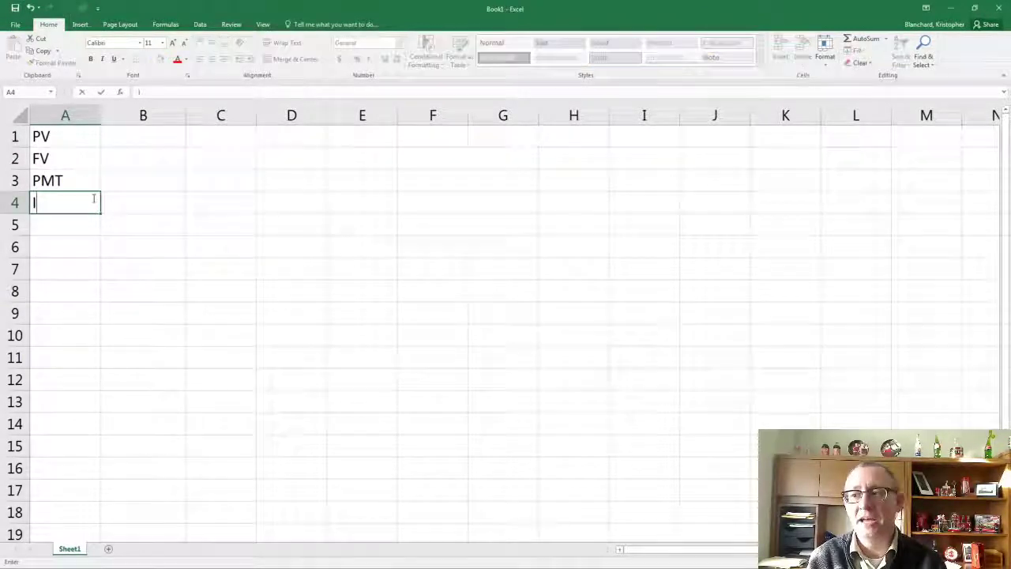
key("Tab")
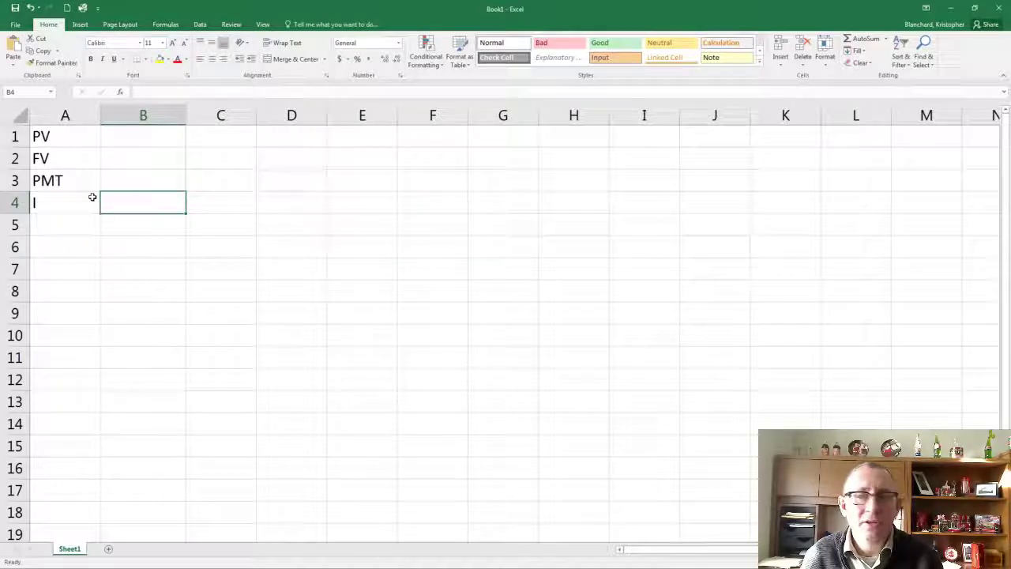
left_click(83, 227)
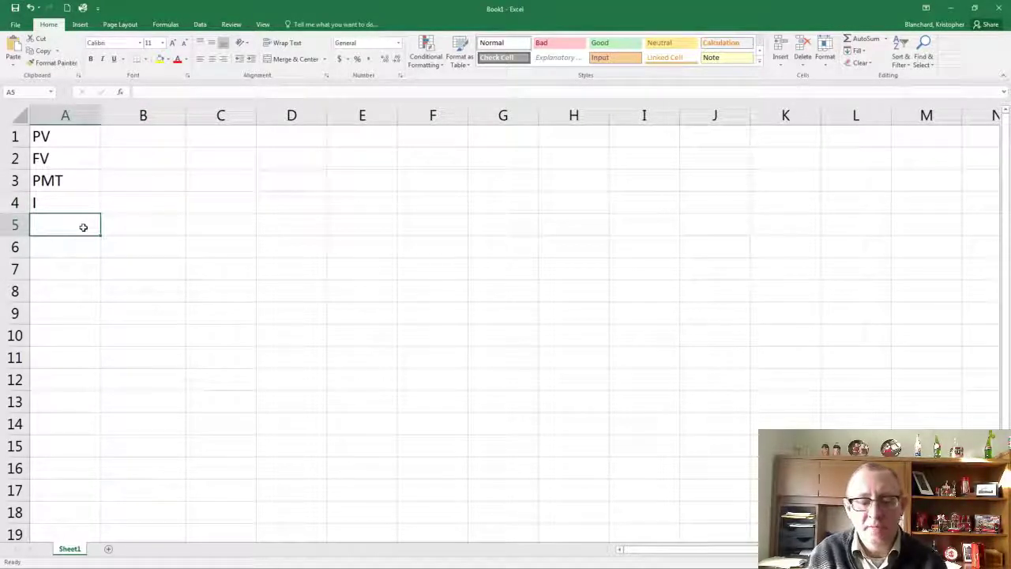
type("C")
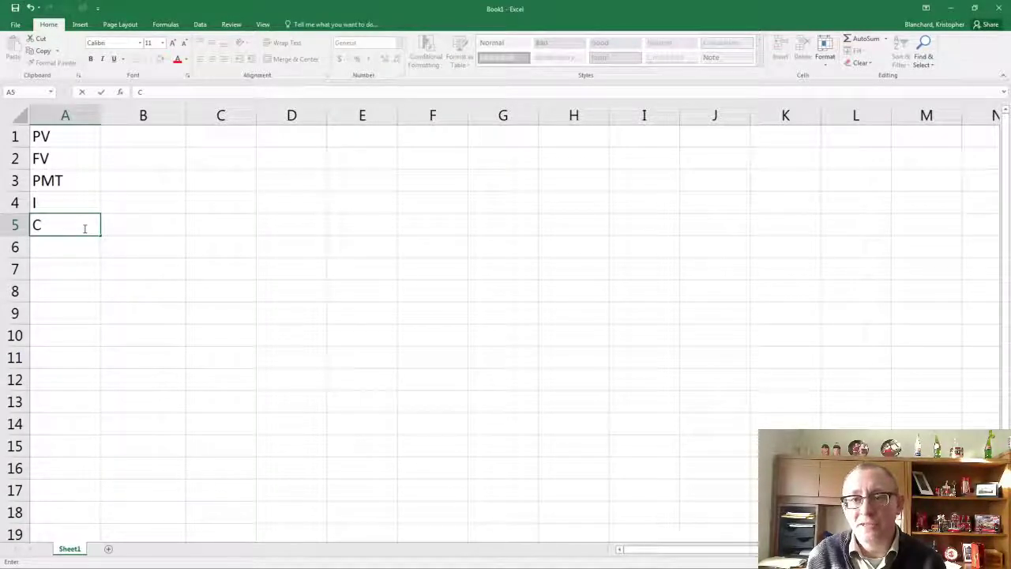
key("Tab")
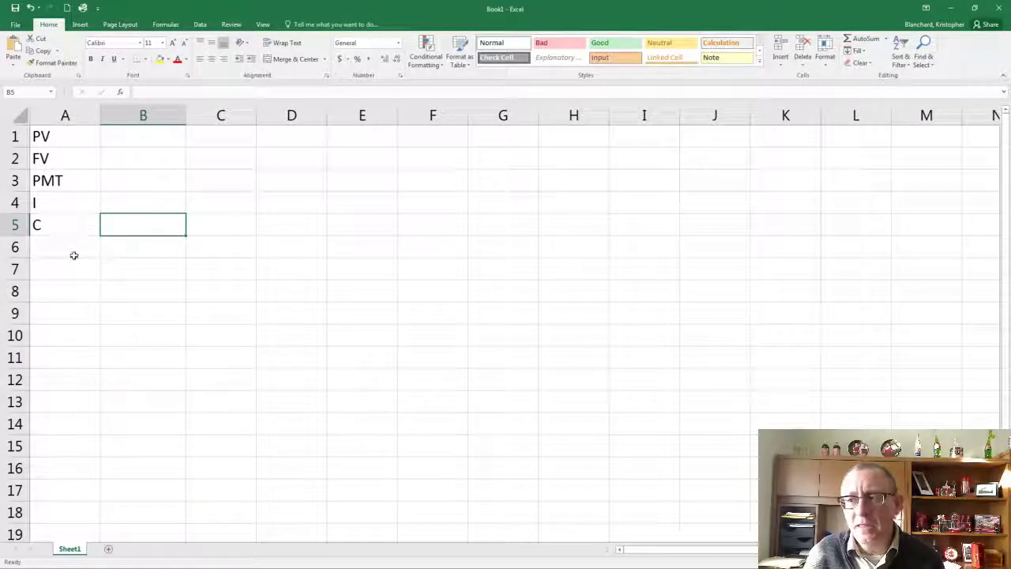
left_click(72, 256)
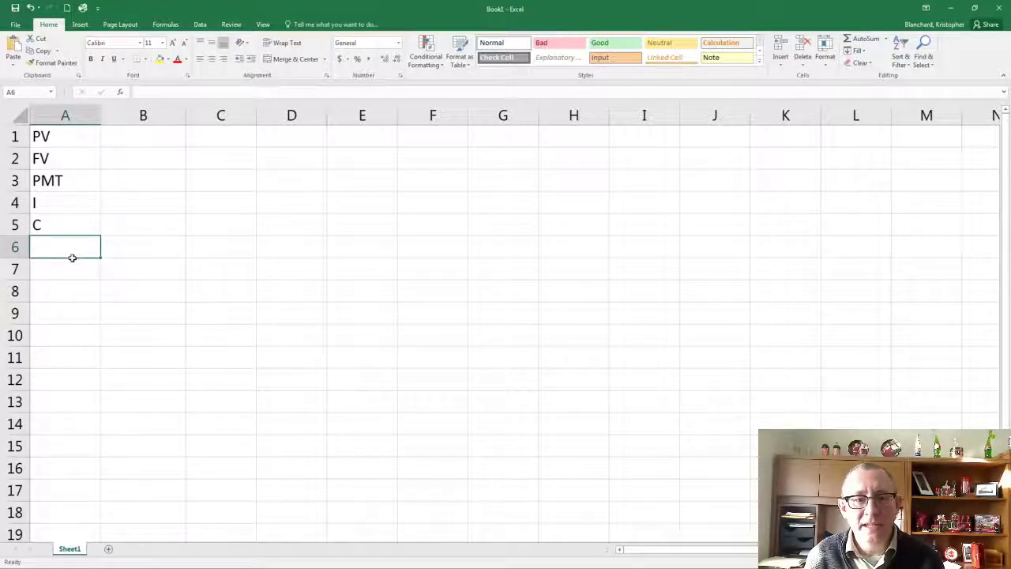
type("T")
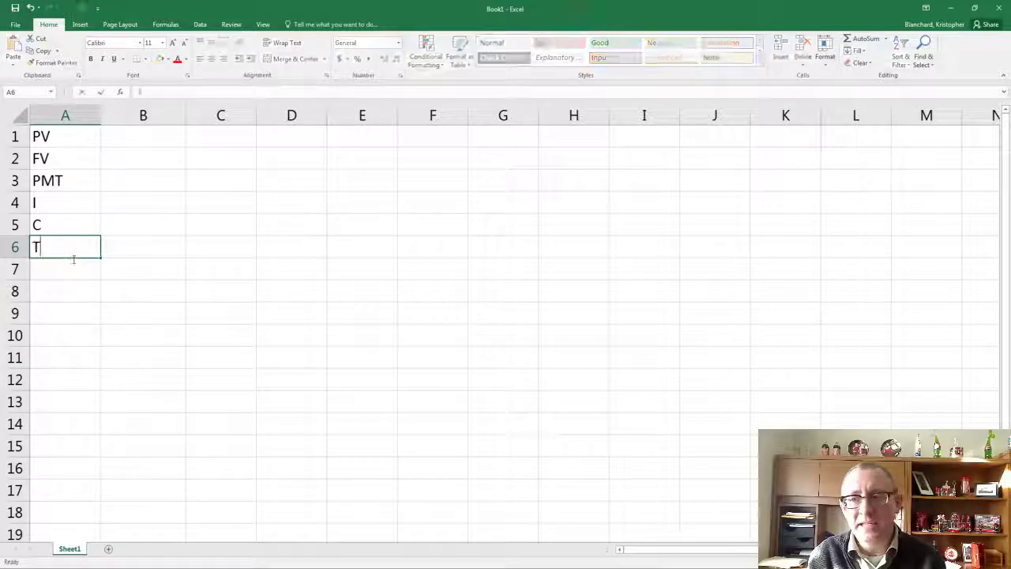
key("Tab")
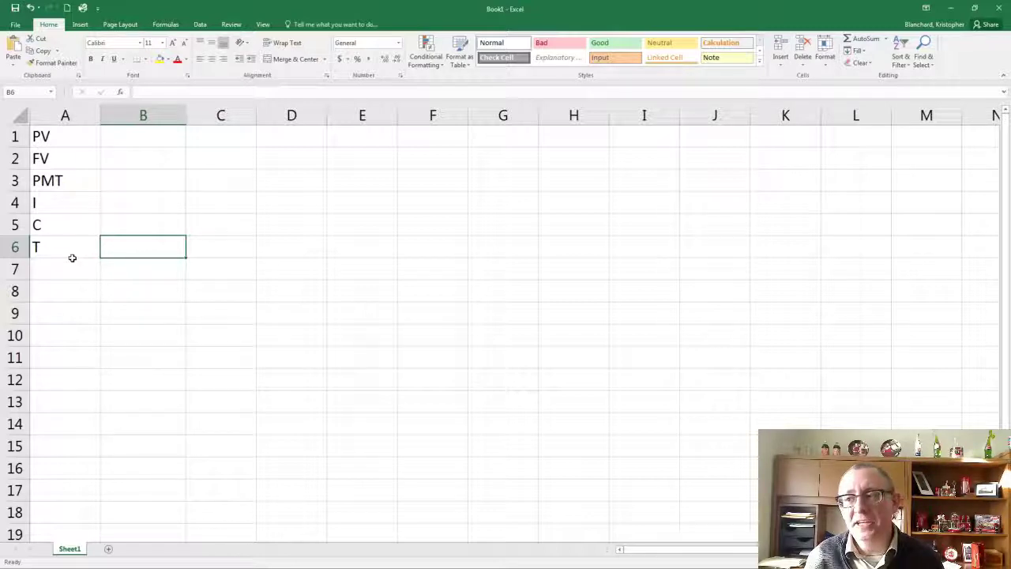
Format cell B4, beside the I label, as a percentage
left_click(119, 206)
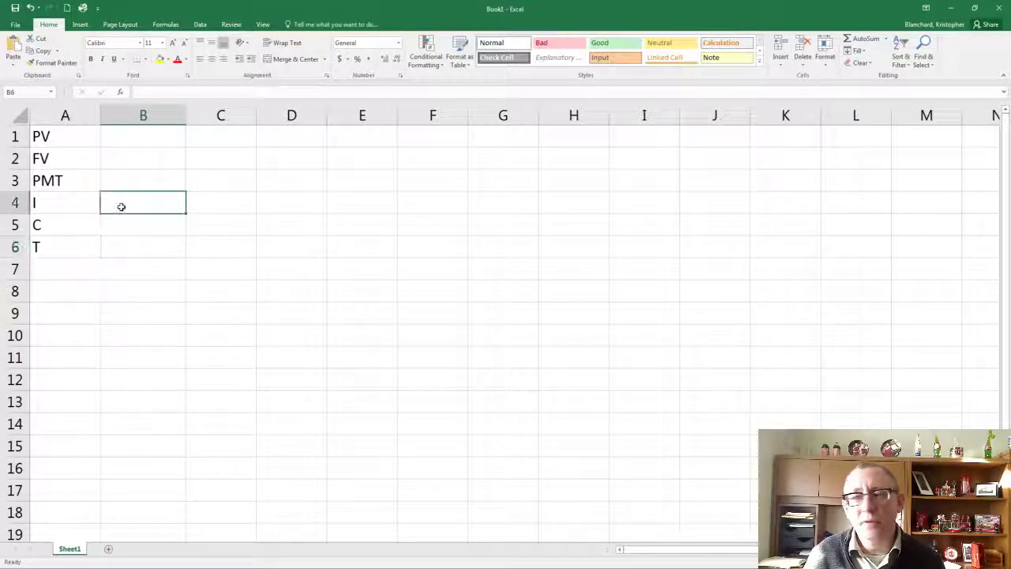
left_click(358, 62)
left_click(105, 234)
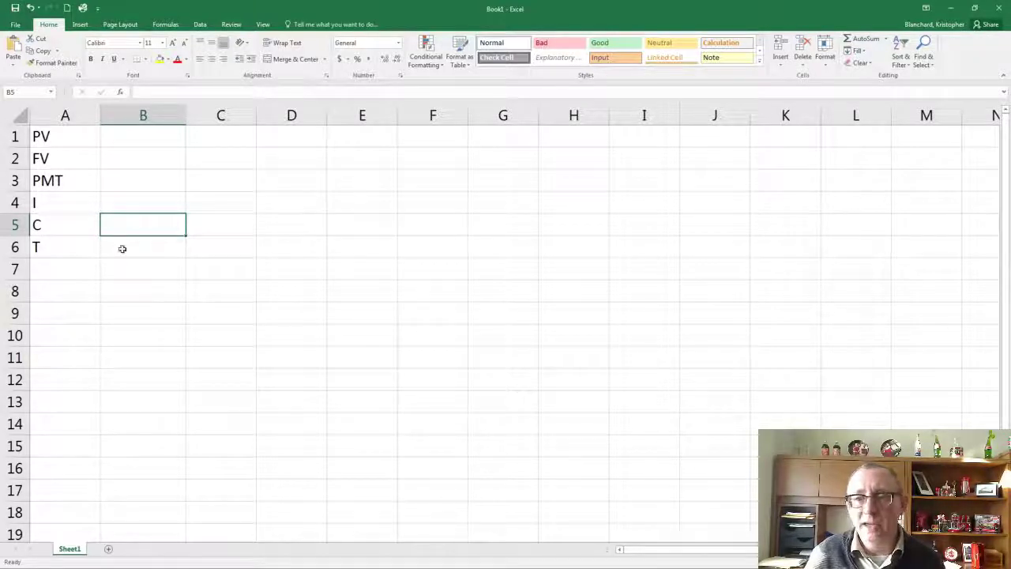
left_click(121, 248)
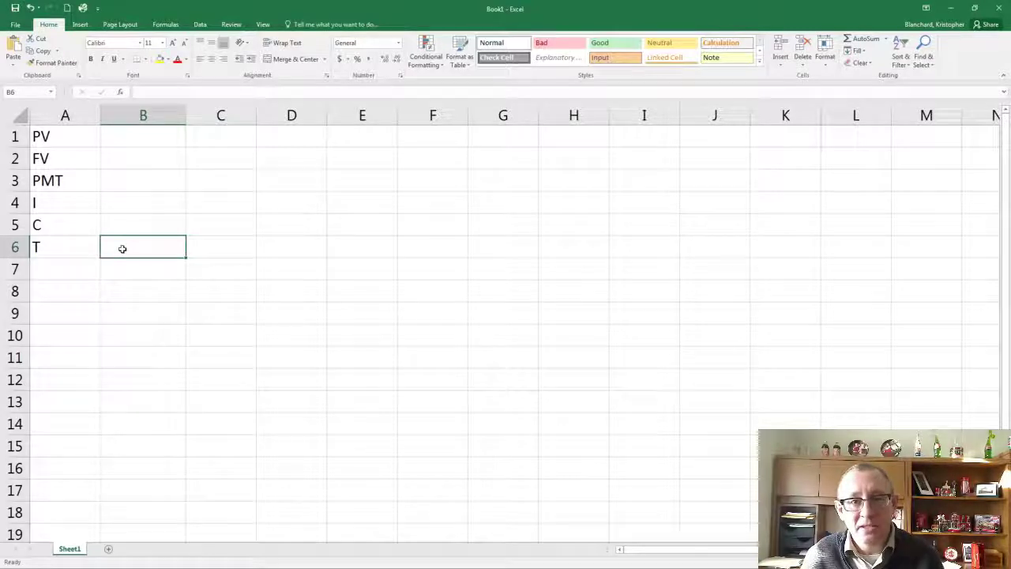
Add the label NPER in A7 with the formula =B6*B5 in B7, and the label Type in A8
left_click(82, 274)
type("NPER")
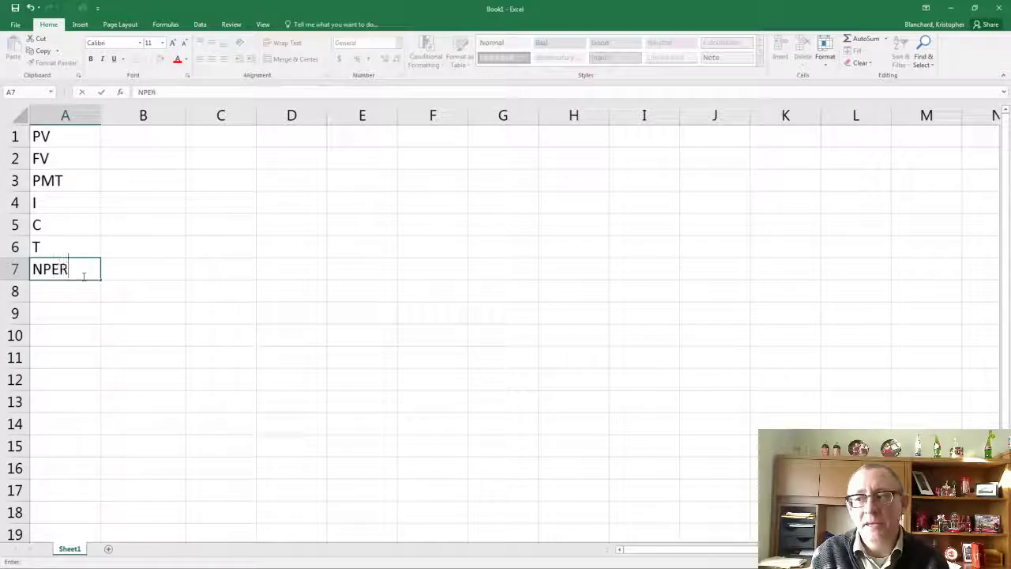
key("Tab")
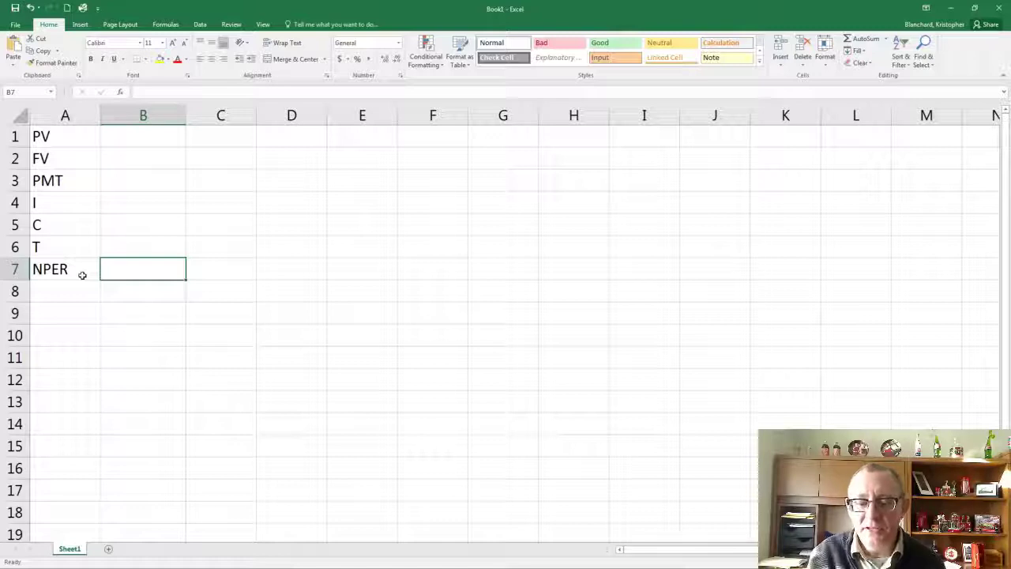
type("=")
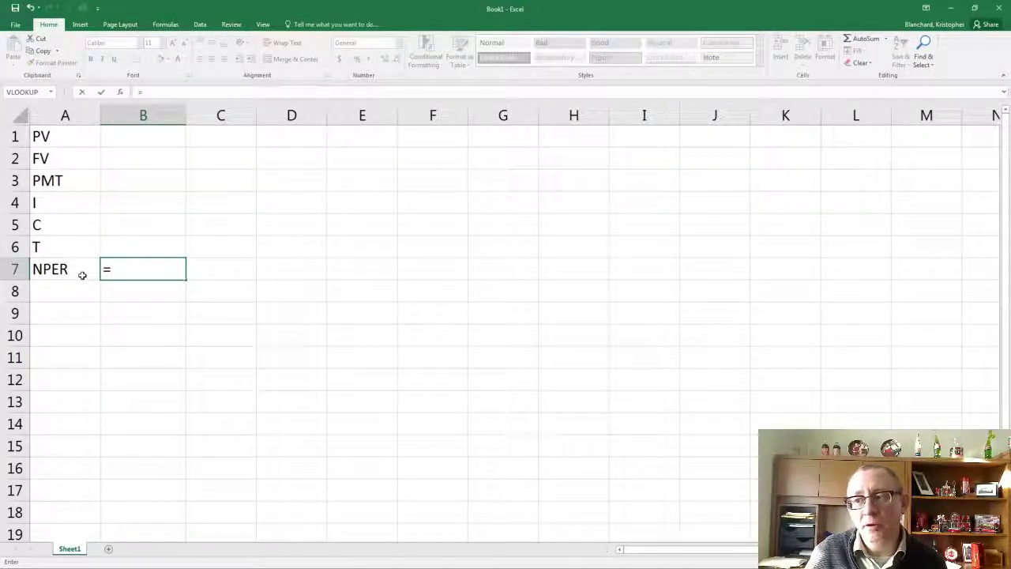
left_click(109, 252)
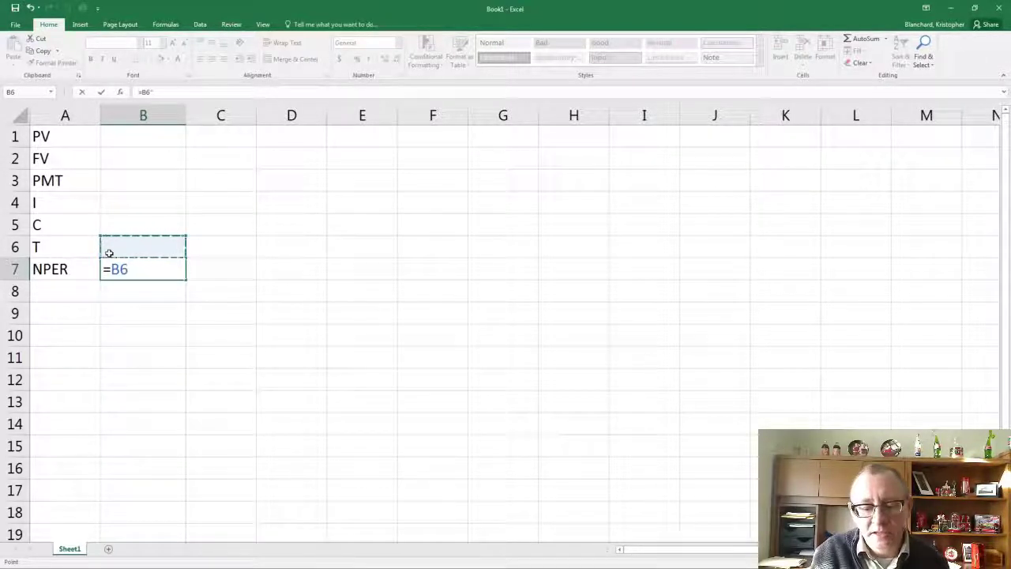
type("*")
left_click(122, 230)
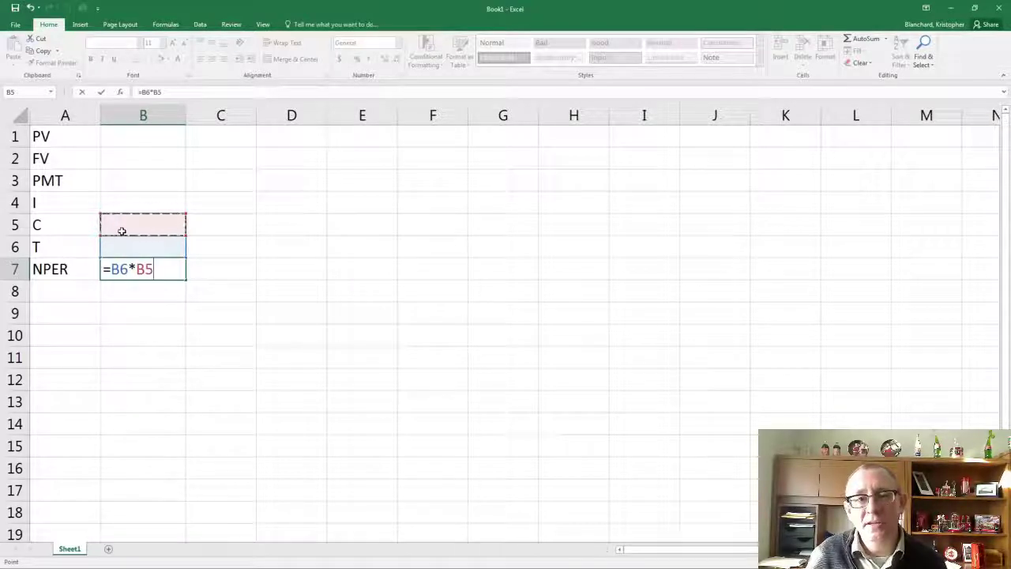
key("Return")
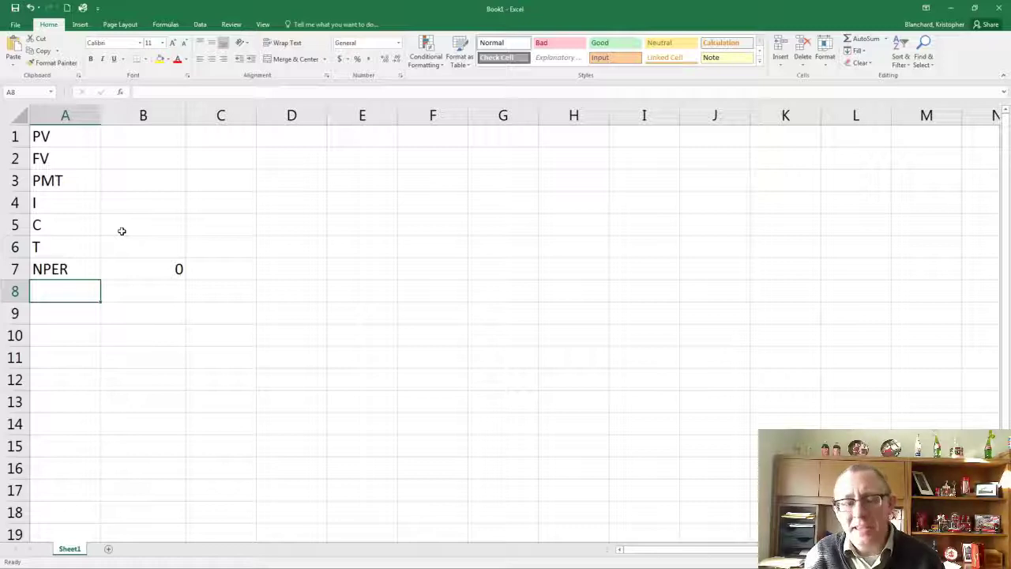
type("Type")
key("Tab")
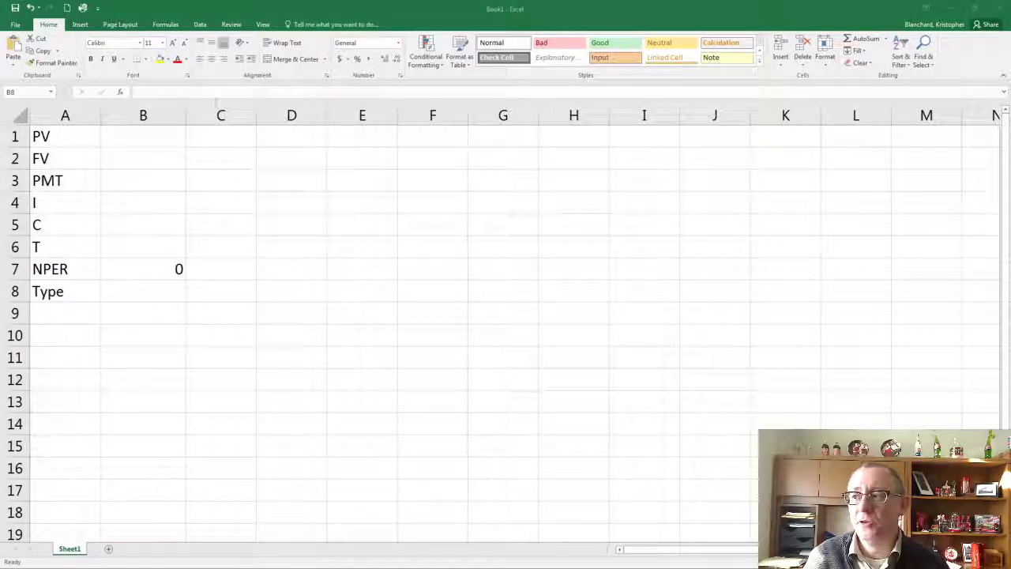
Narrow column C to a thin spacer and widen column D slightly
left_click(259, 117)
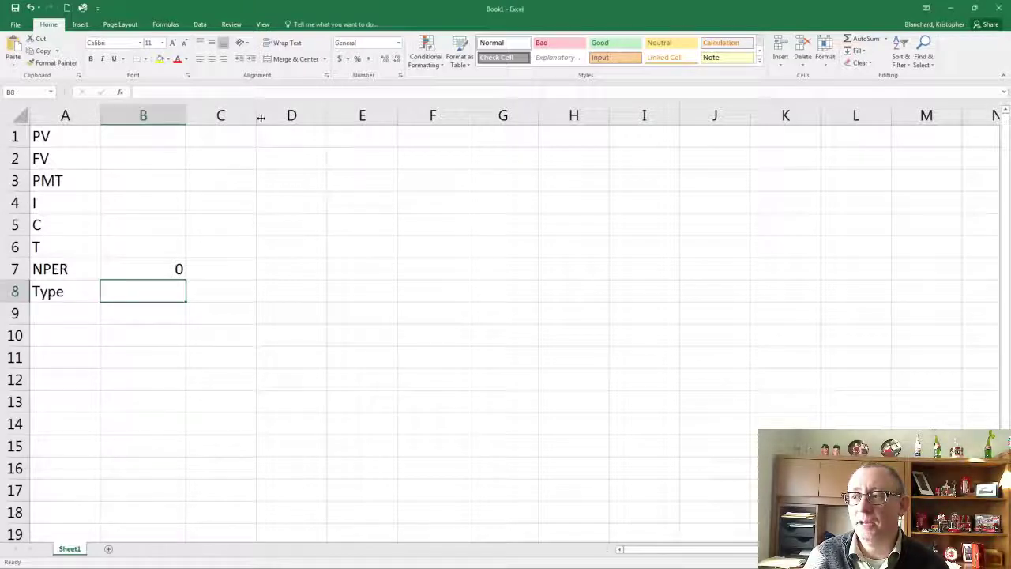
left_click_drag(256, 117, 207, 118)
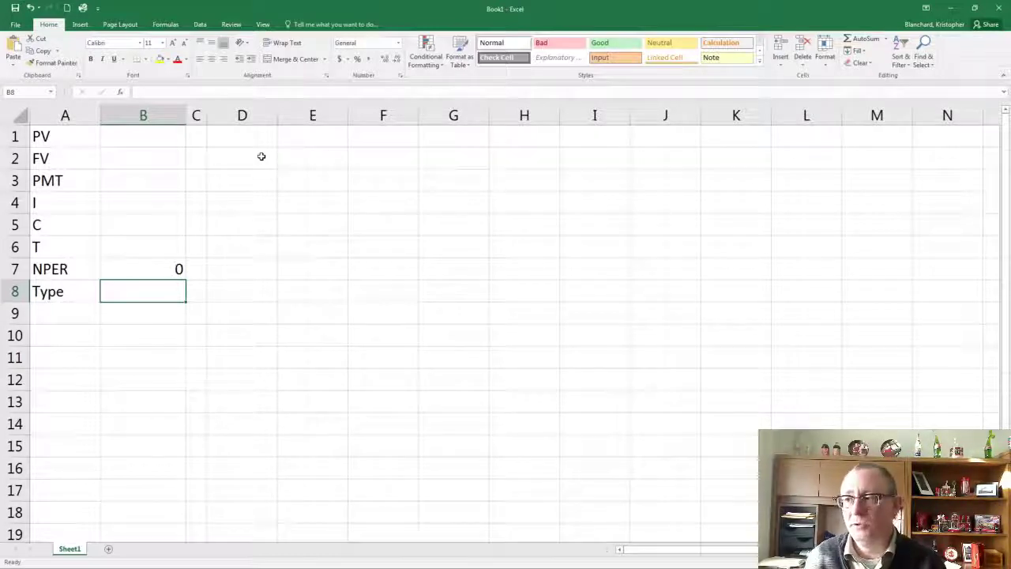
left_click_drag(278, 120, 296, 120)
Enter the label PV in cell D1
left_click(272, 136)
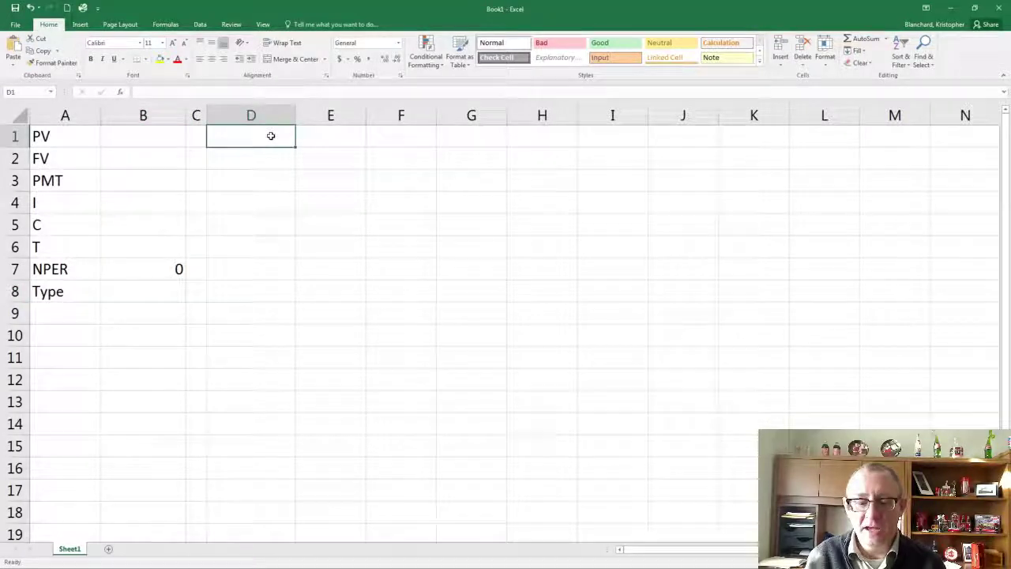
type("PV")
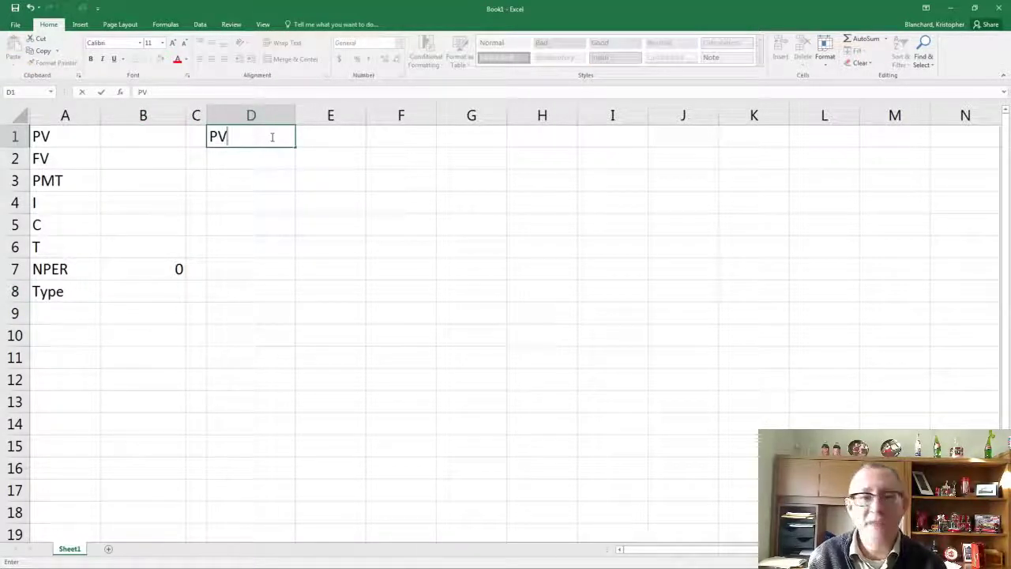
key("Tab")
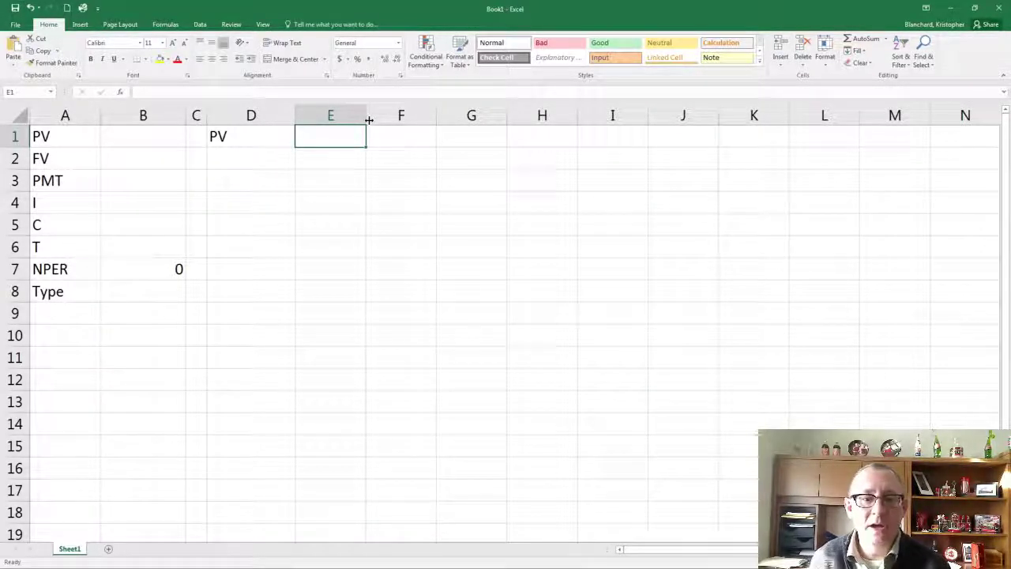
Insert the financial function PV in cell E1 and move its arguments dialog clear of the input cells
left_click(166, 24)
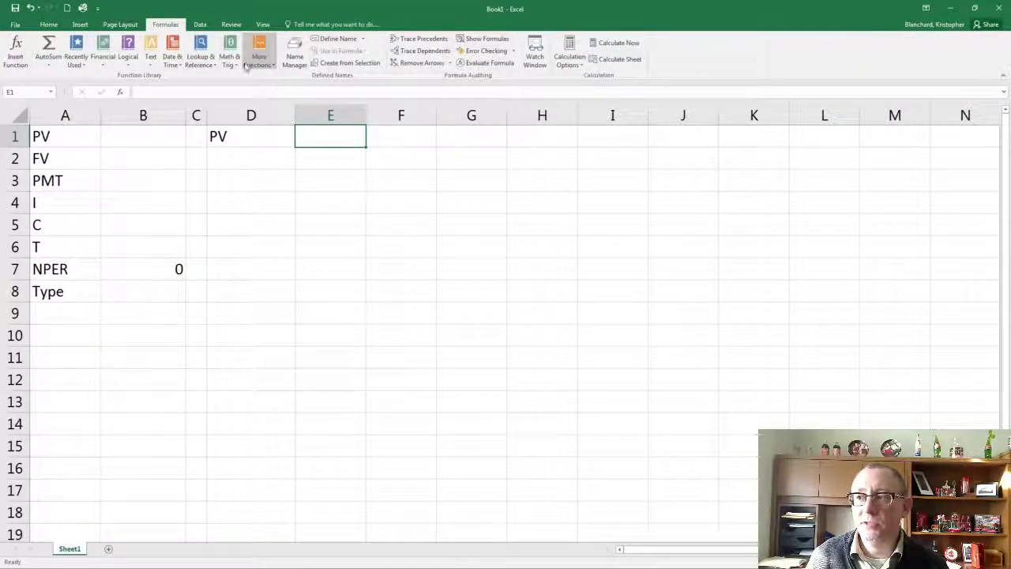
left_click(106, 61)
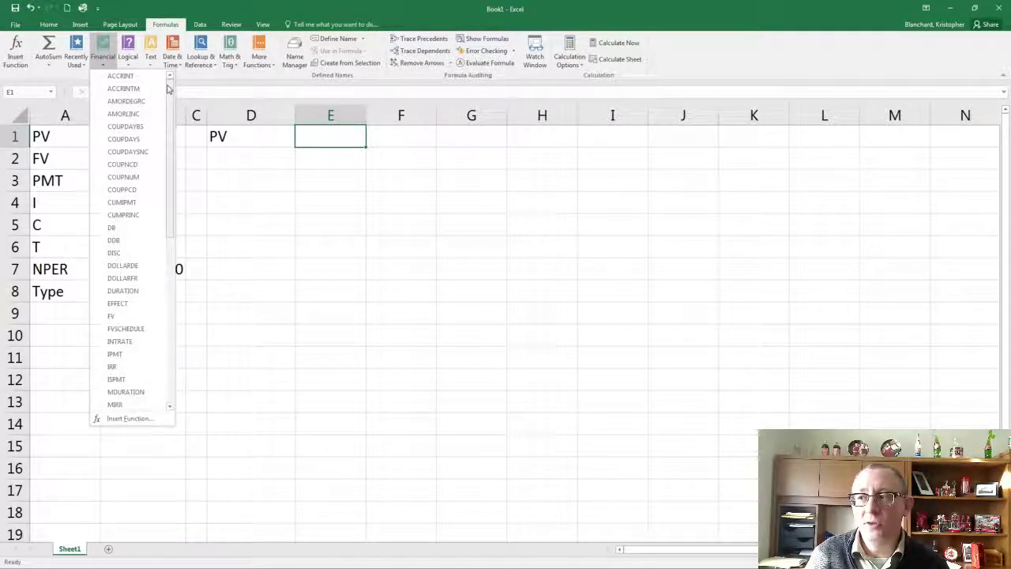
left_click_drag(169, 90, 149, 225)
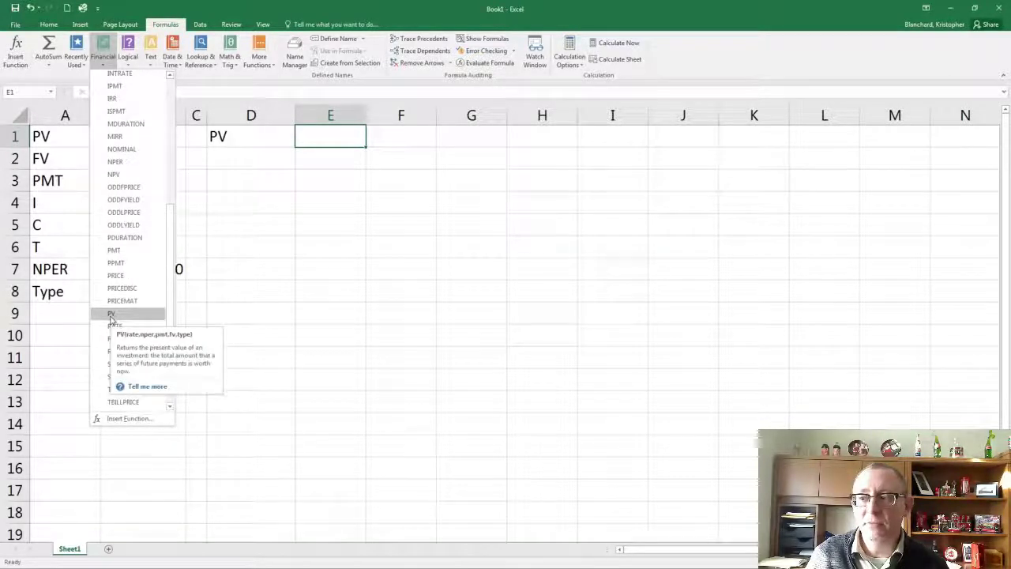
left_click(111, 315)
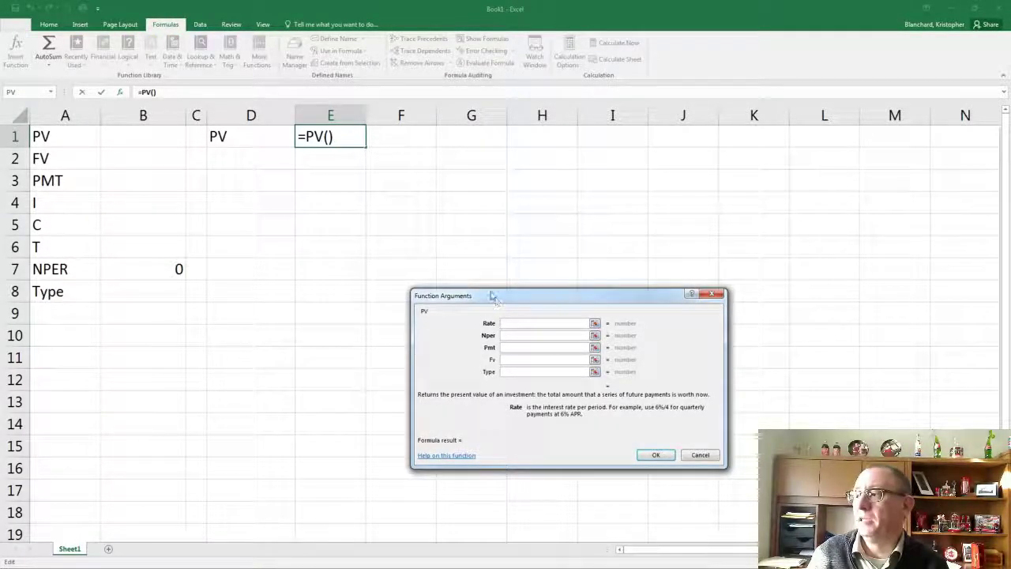
left_click_drag(493, 296, 307, 169)
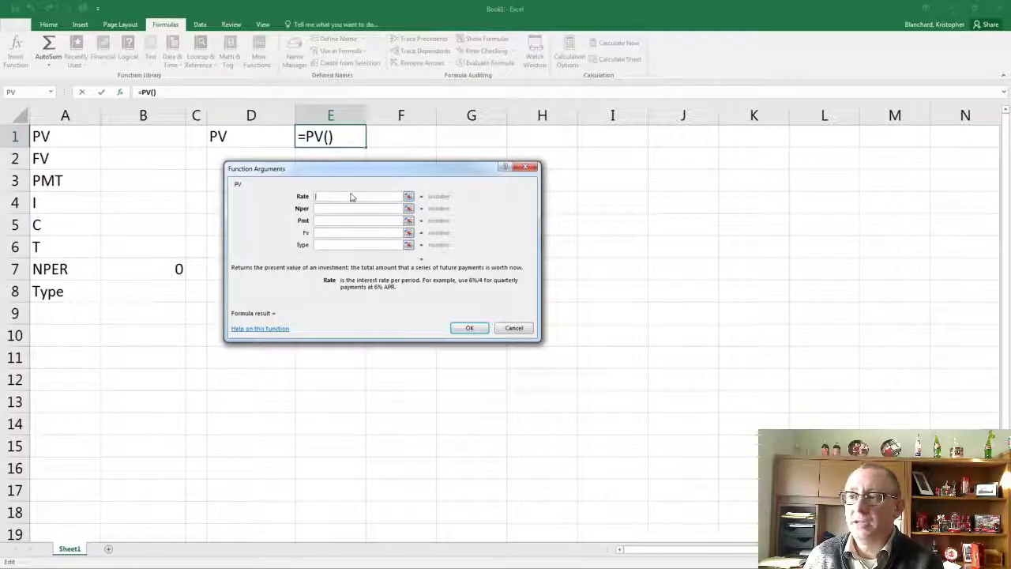
Set the PV function's Rate argument to B4/B5 and its Nper argument to B7
left_click(126, 206)
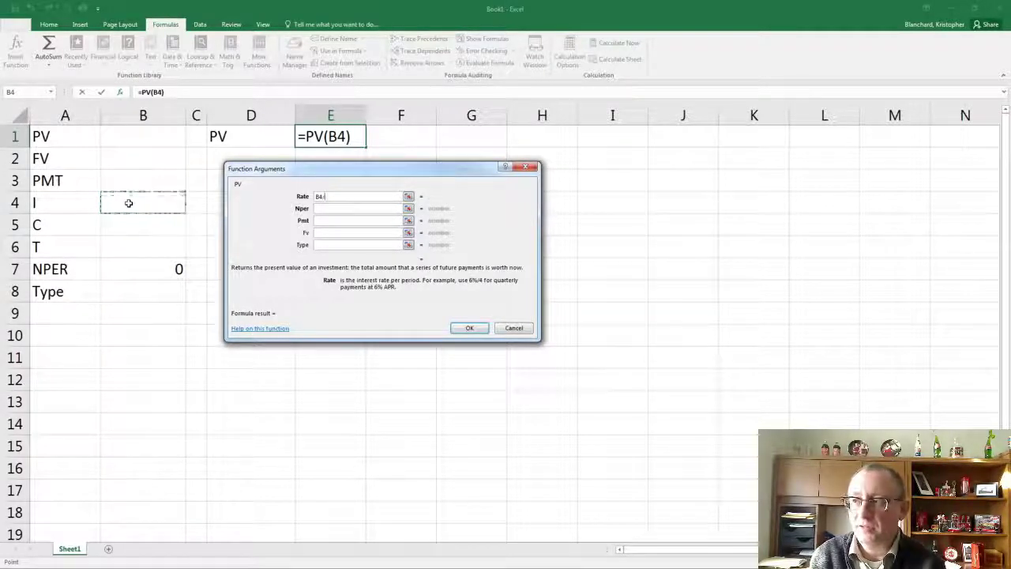
type("/")
left_click(127, 229)
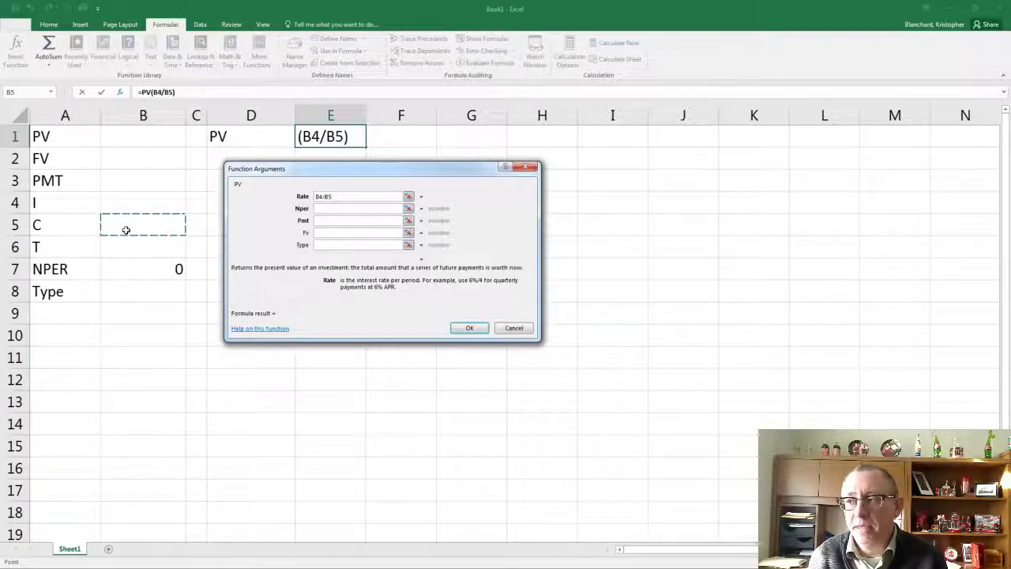
left_click(324, 209)
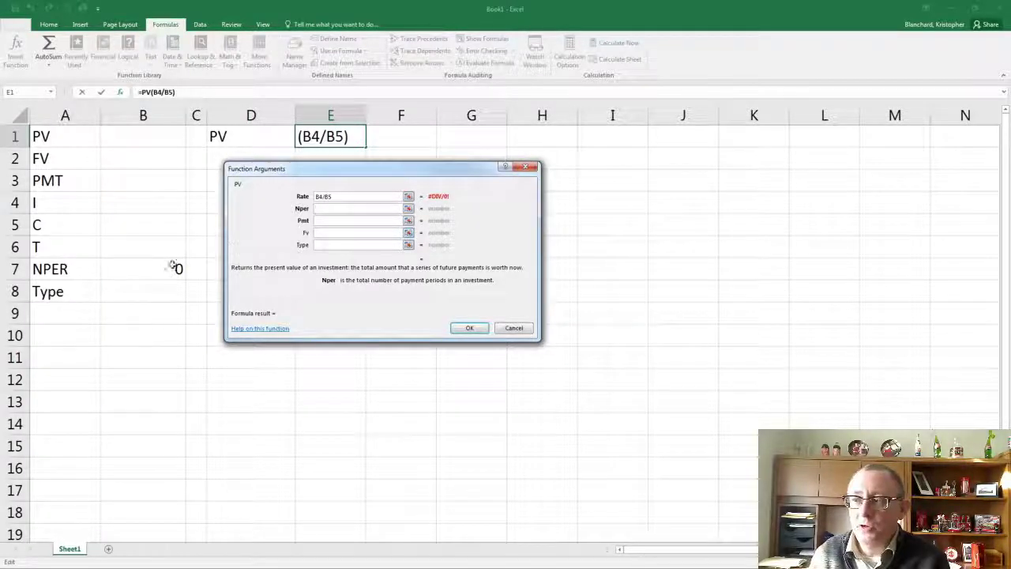
left_click(146, 274)
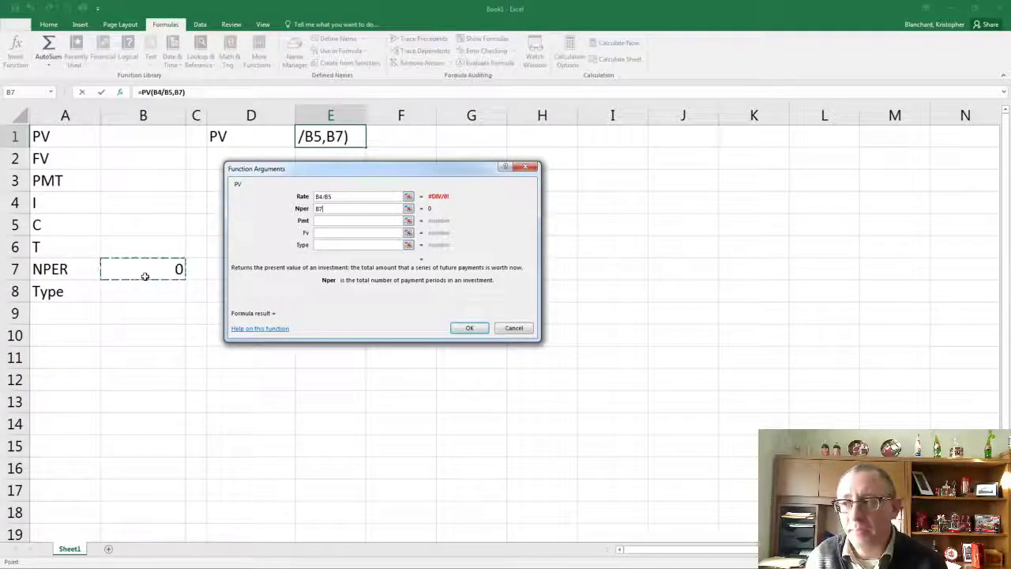
Set the PV function's Pmt argument to -B3 and its Fv argument to -B2
left_click(321, 222)
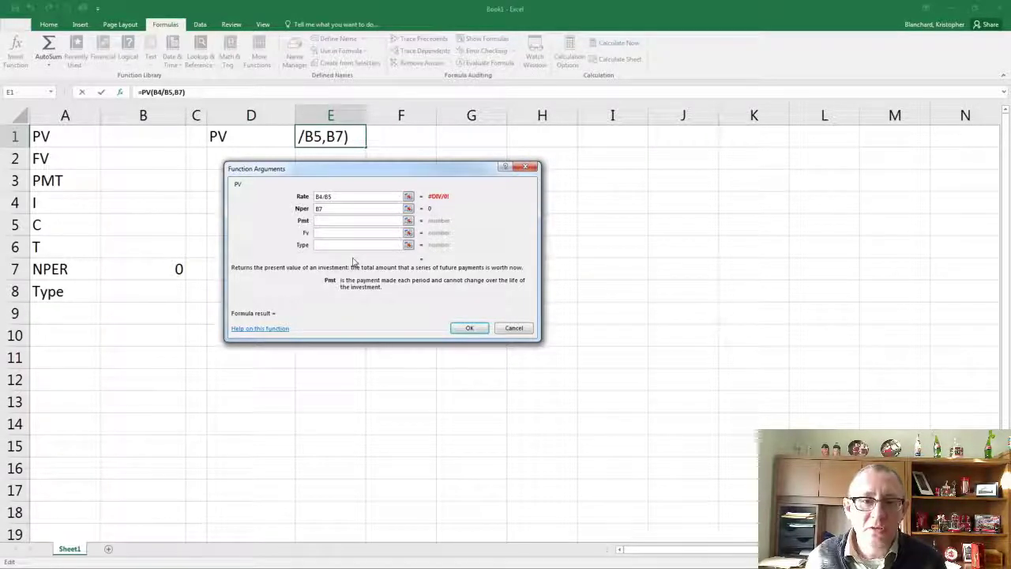
type("-")
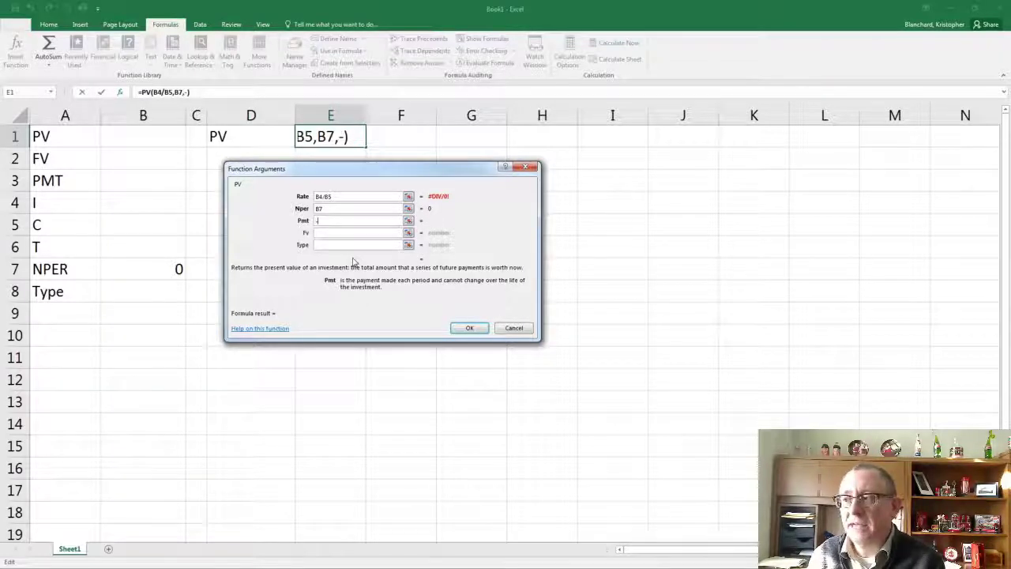
left_click(118, 186)
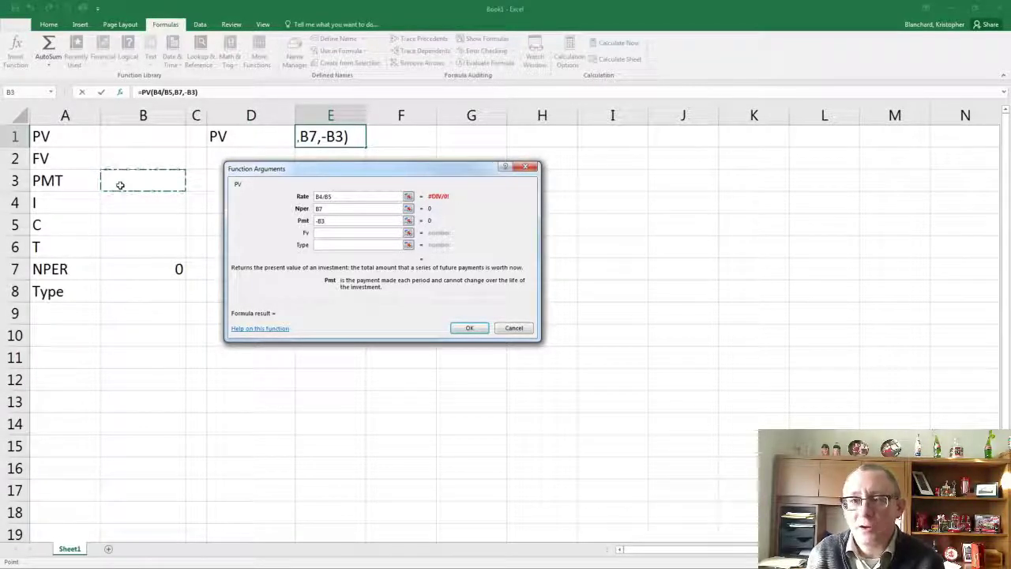
left_click(350, 234)
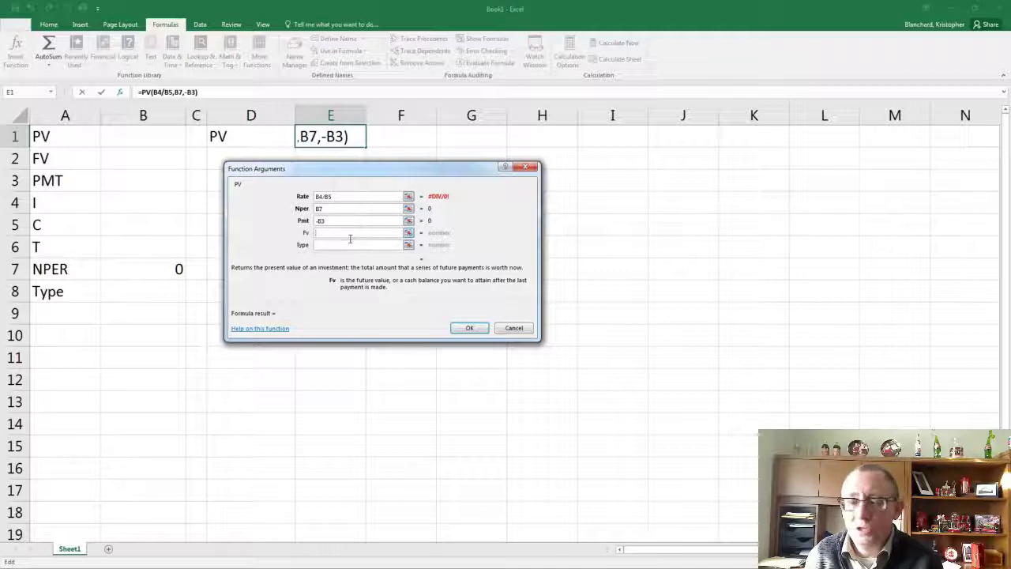
type("-")
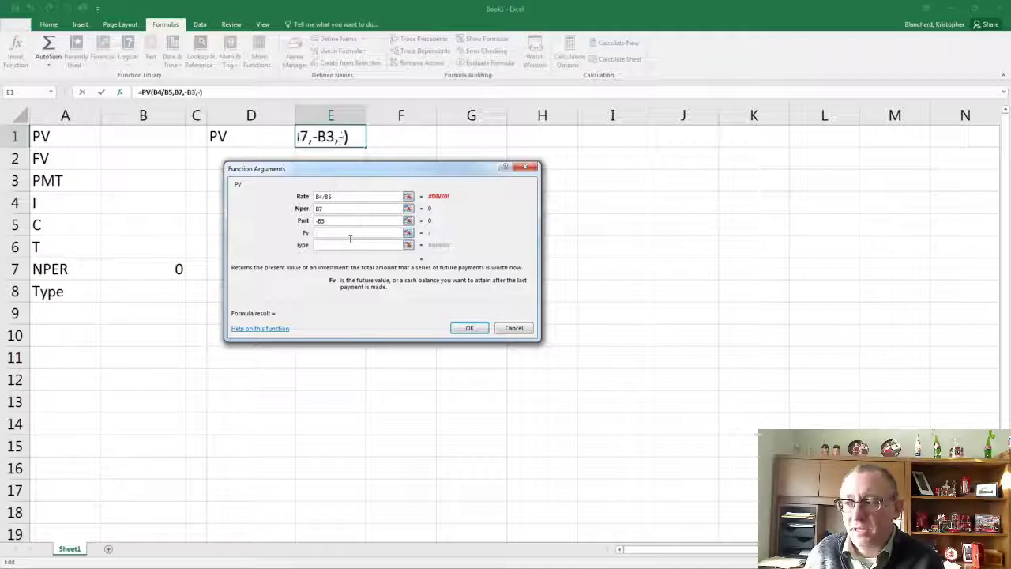
left_click(146, 165)
Set the PV function's Type argument to B8 and complete the formula in E1
left_click(336, 246)
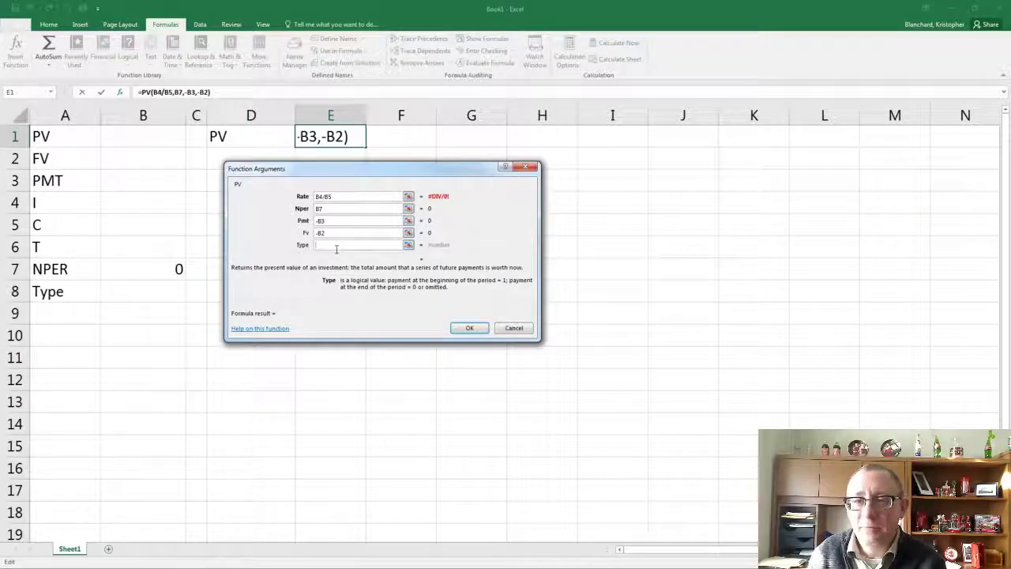
left_click(173, 291)
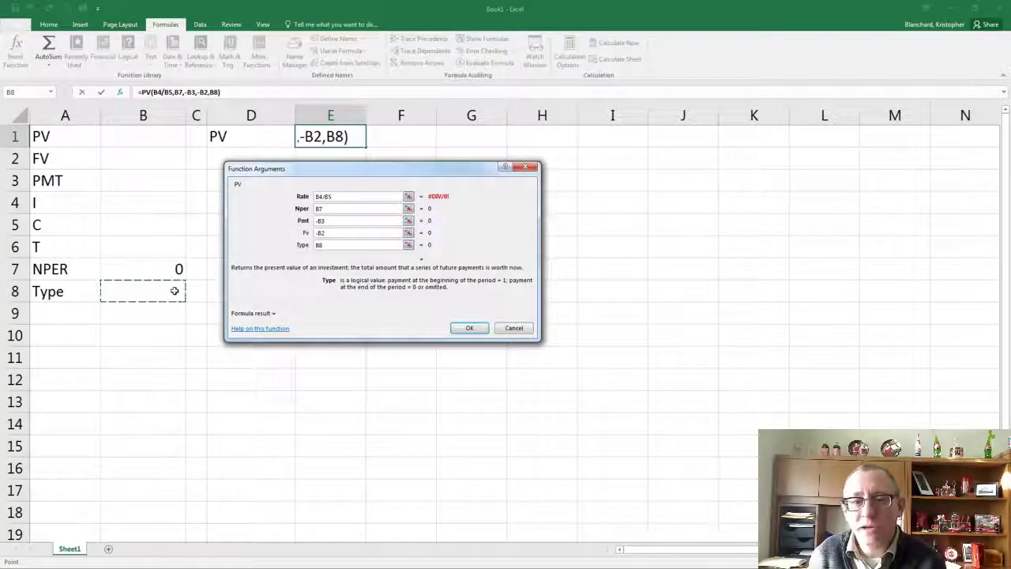
key("Return")
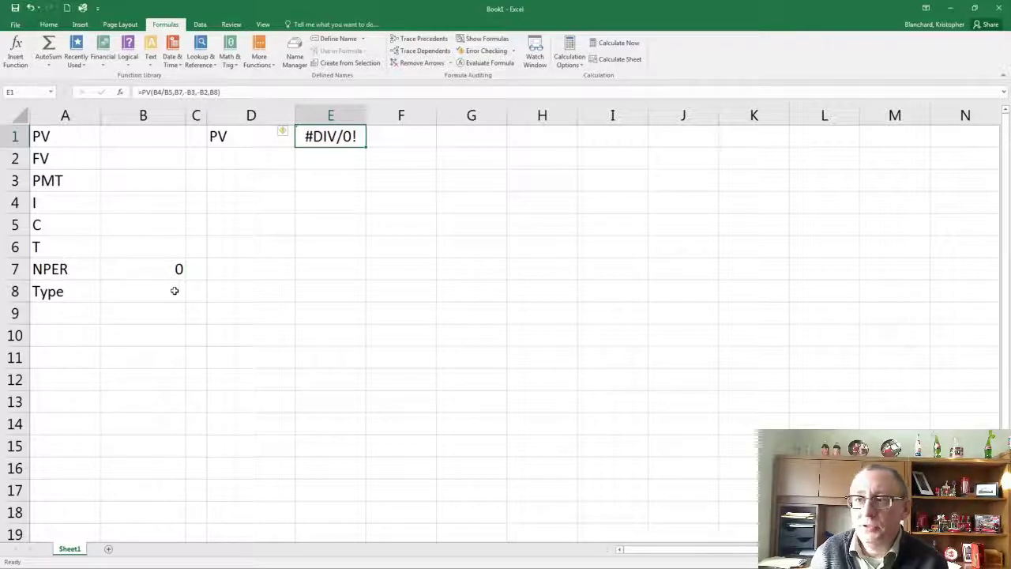
Enter 5000 as the FV in B2 and 4% as the interest rate in B4
left_click(143, 163)
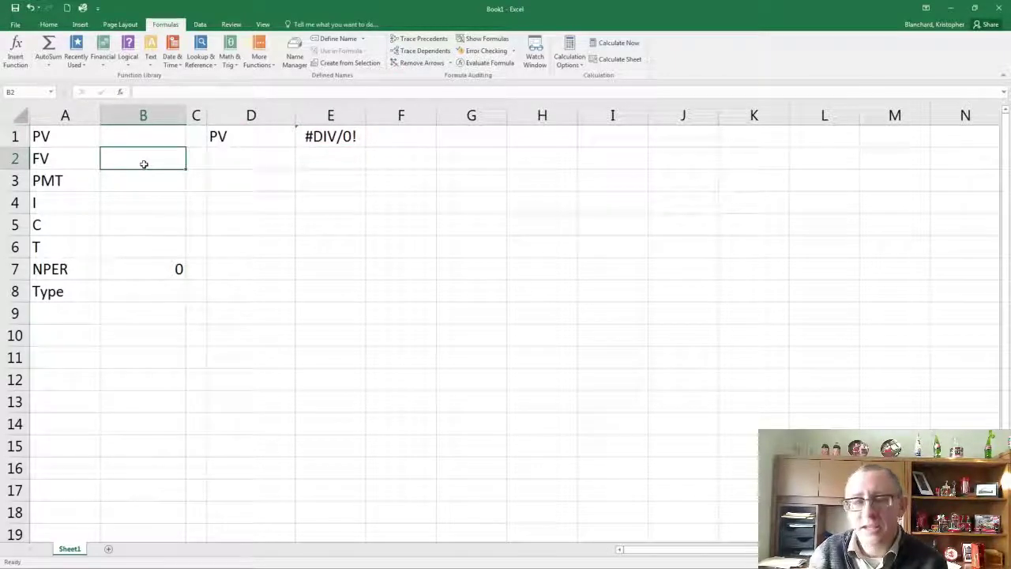
type("5000")
key("Return")
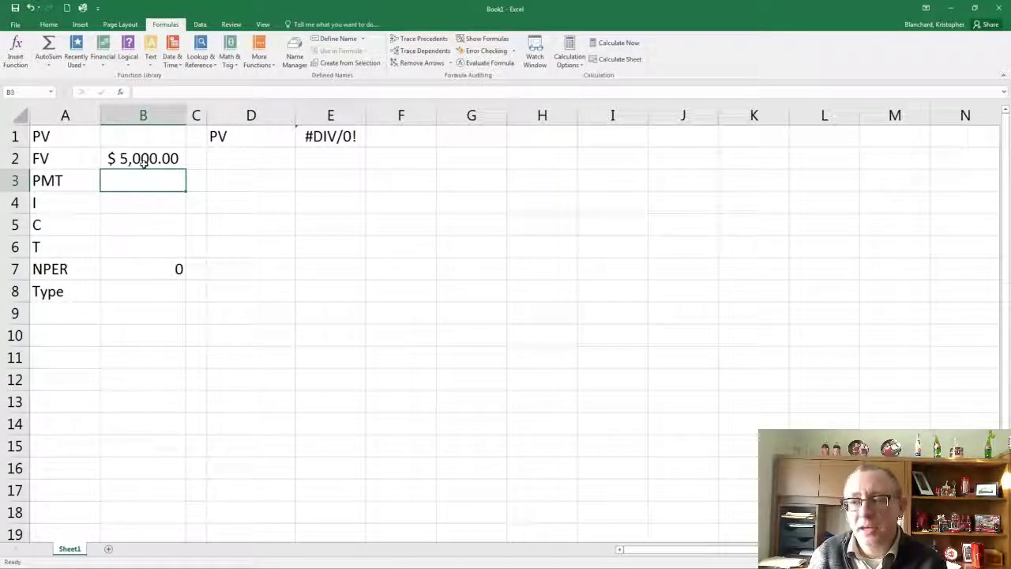
key("Return")
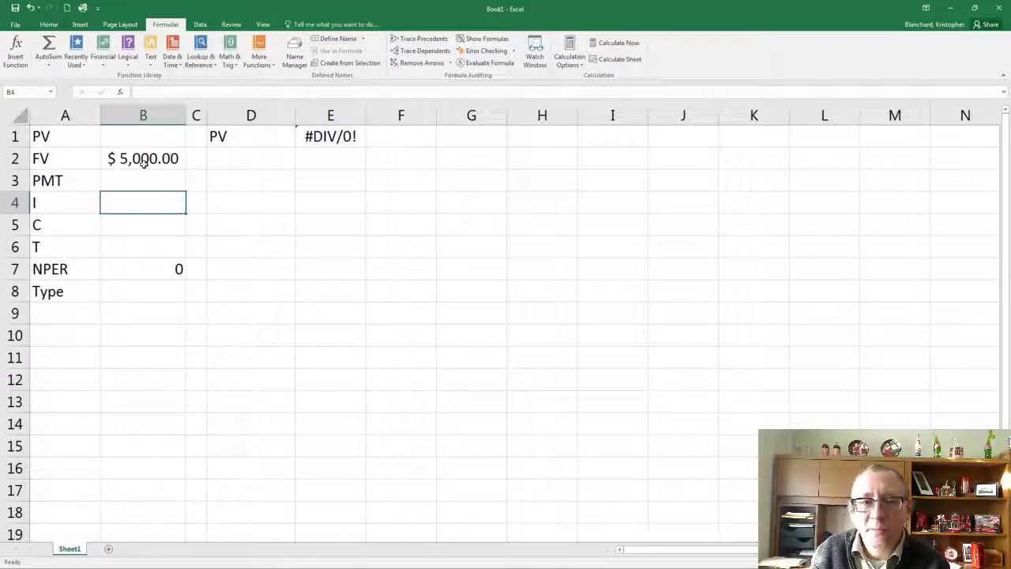
type("4%")
key("Return")
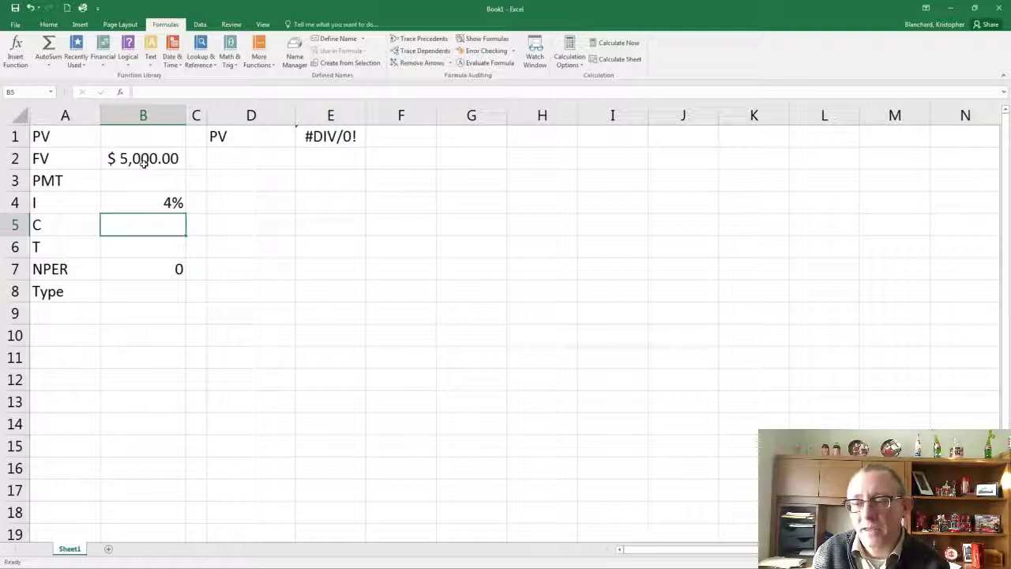
Enter 4 for C in cell B5 and autofit column E to its contents
type("4")
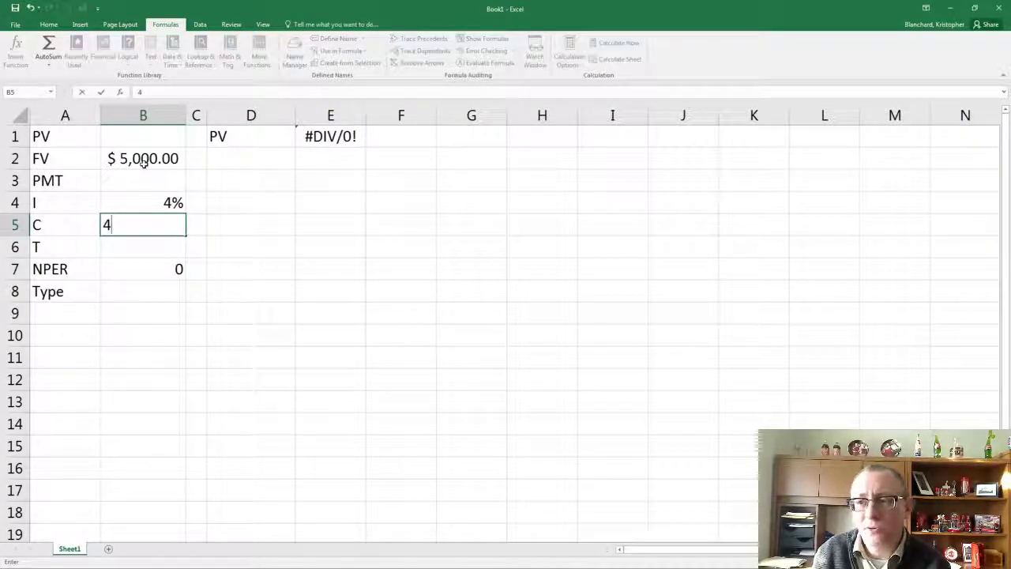
key("Return")
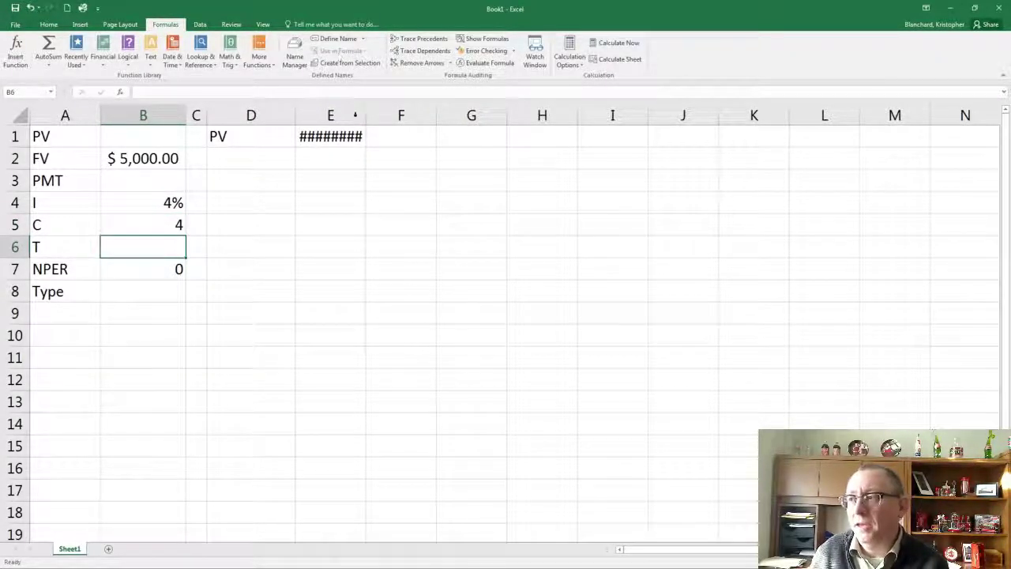
double_click(367, 116)
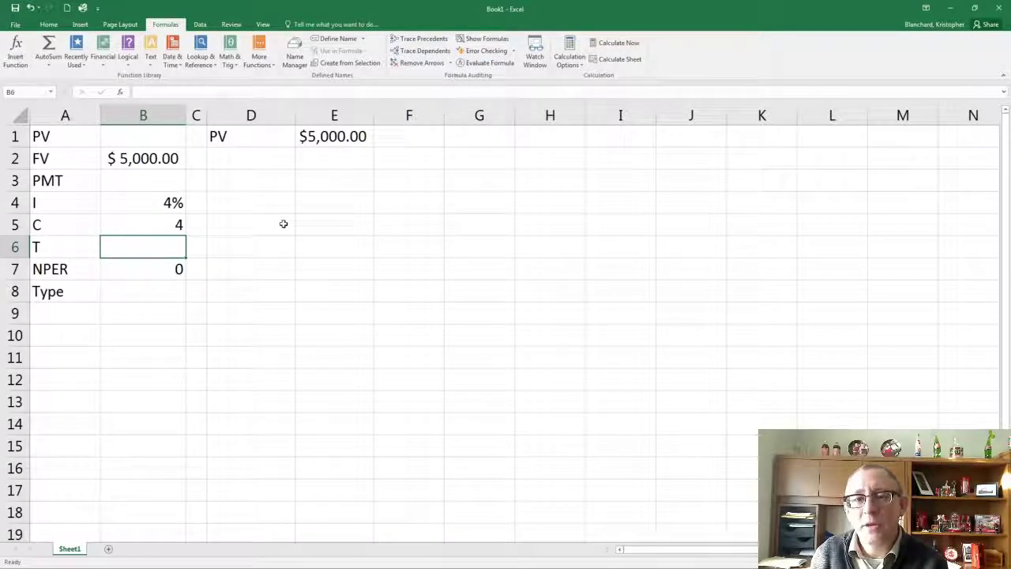
Enter 3 for T in cell B6 and 0 for Type in cell B8
type("3")
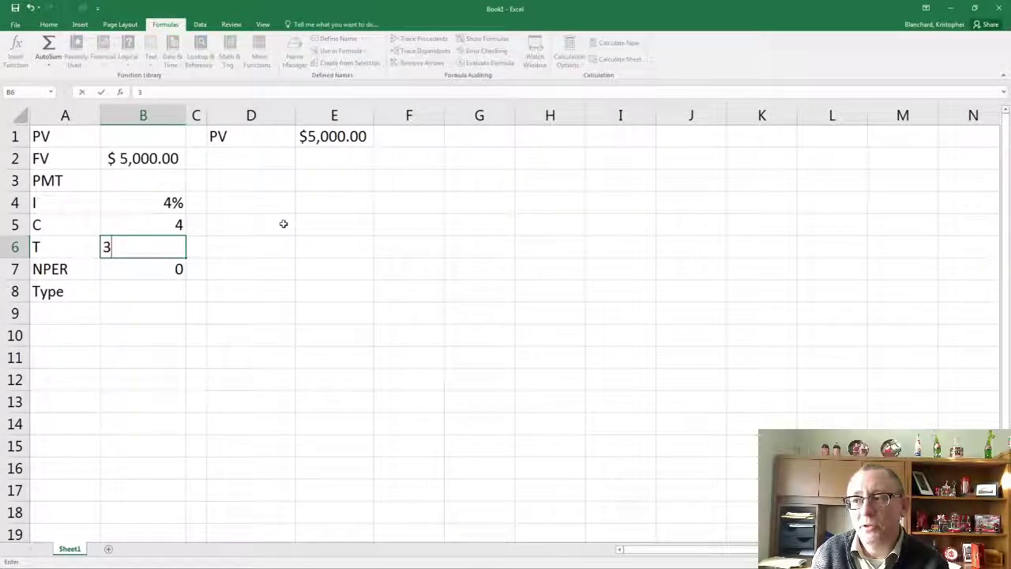
key("Return")
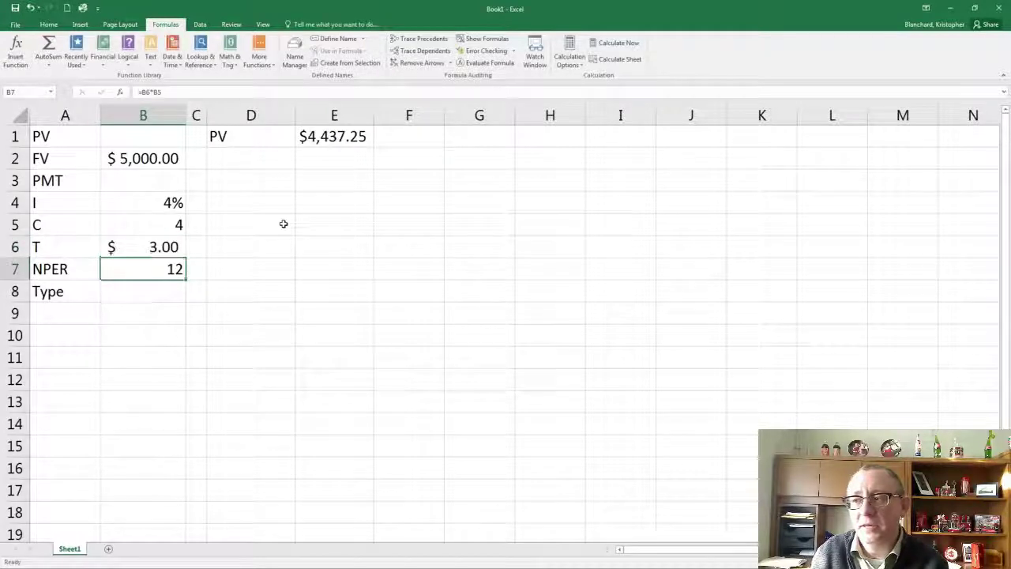
left_click(125, 298)
type("0")
key("Return")
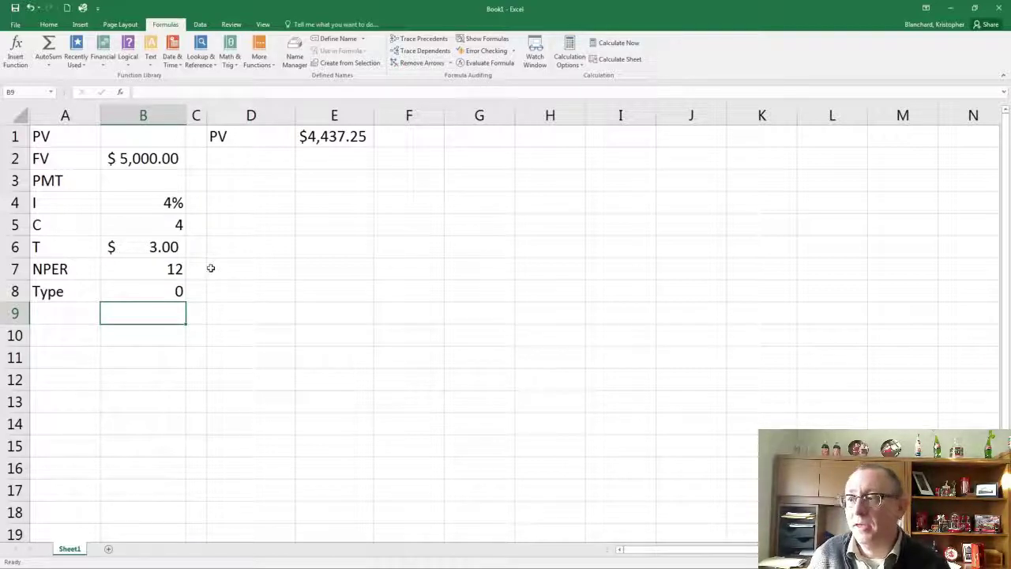
Format the T value in B6 as a Number without decimal places and check the PV formula in E1
left_click(182, 252)
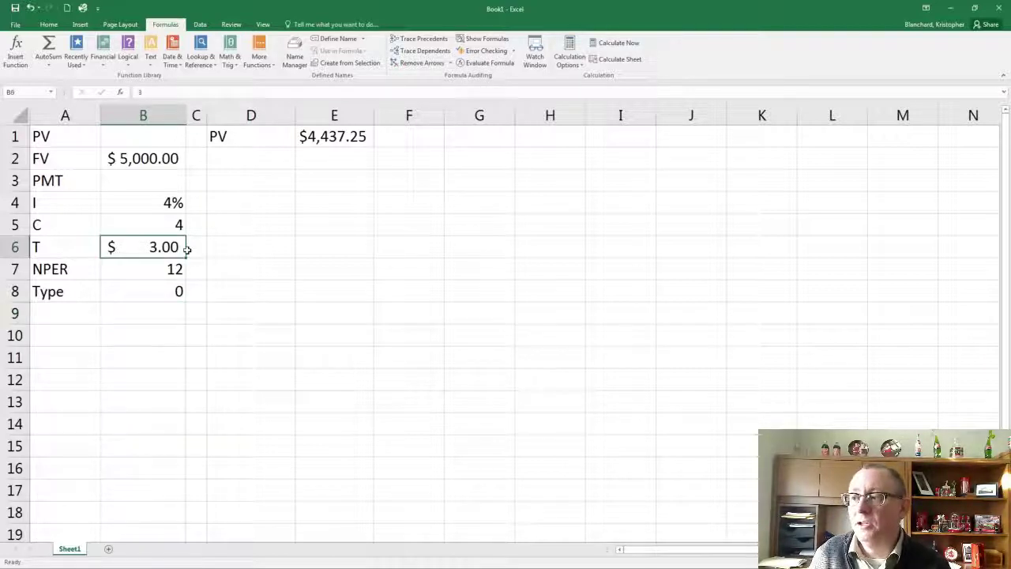
left_click(54, 25)
left_click(398, 44)
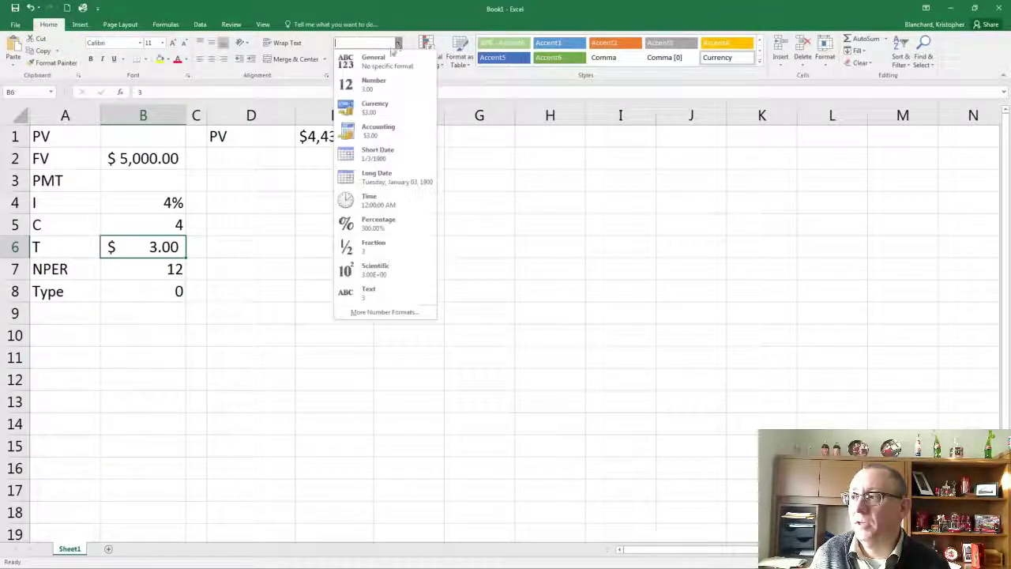
left_click(373, 84)
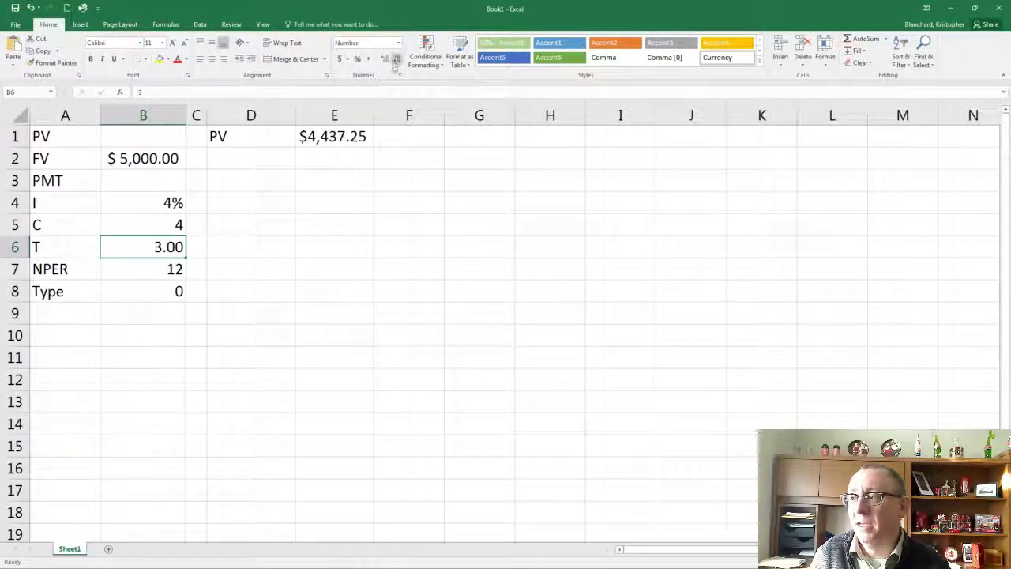
left_click(396, 61)
left_click(396, 61)
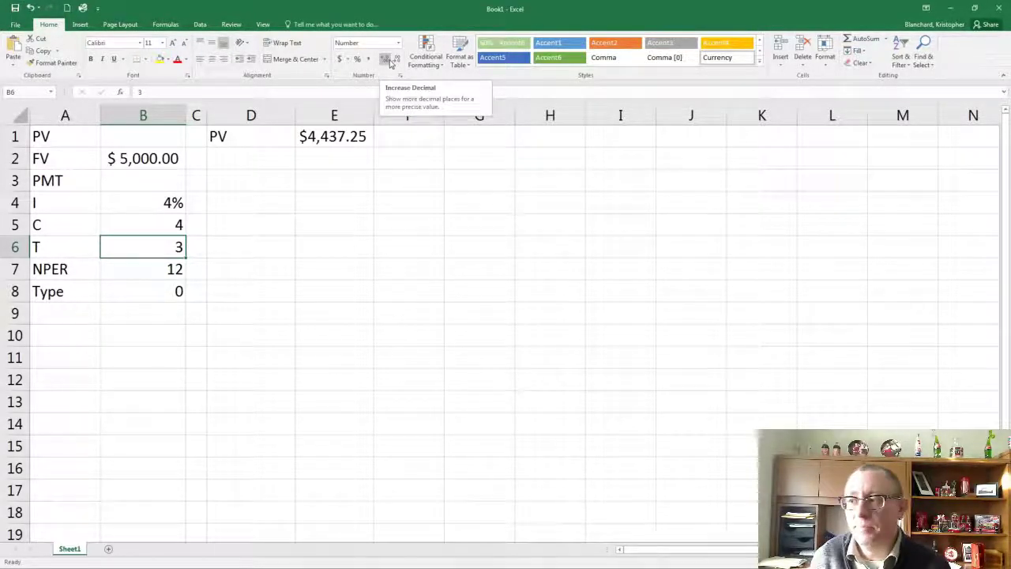
left_click(110, 357)
left_click(144, 247)
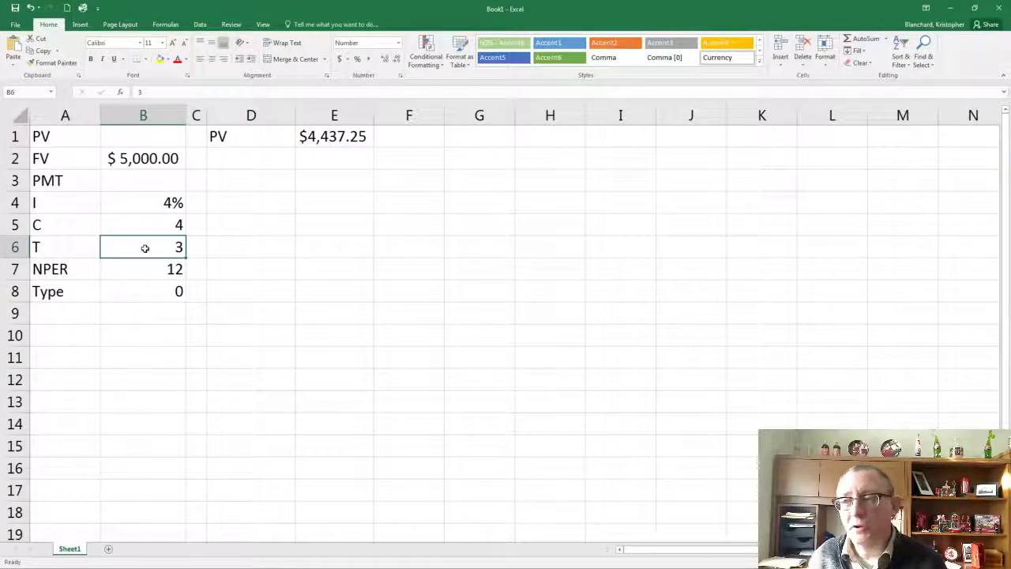
left_click(329, 141)
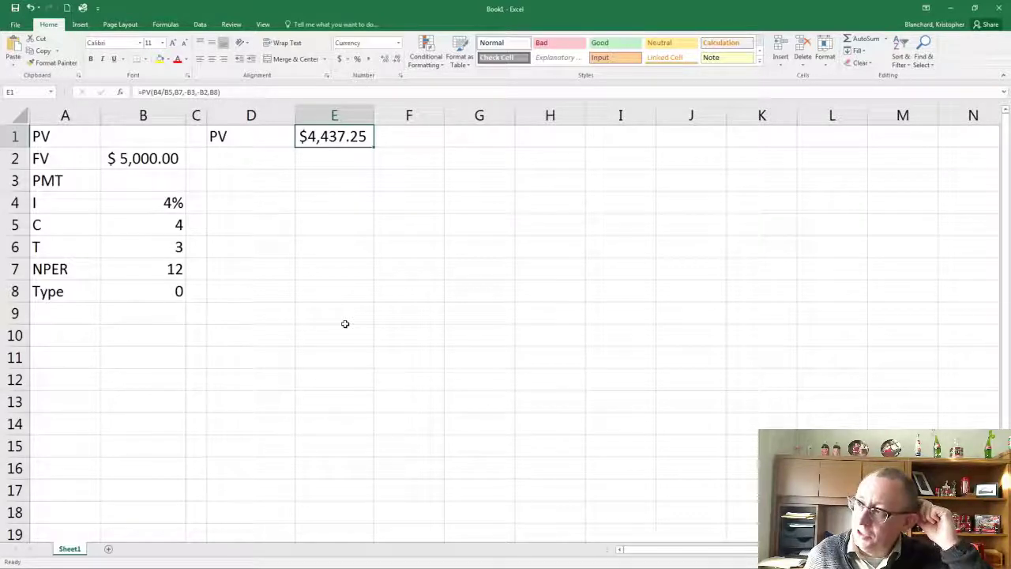
Enter the label FV in cell D2, below the PV result label
left_click(257, 164)
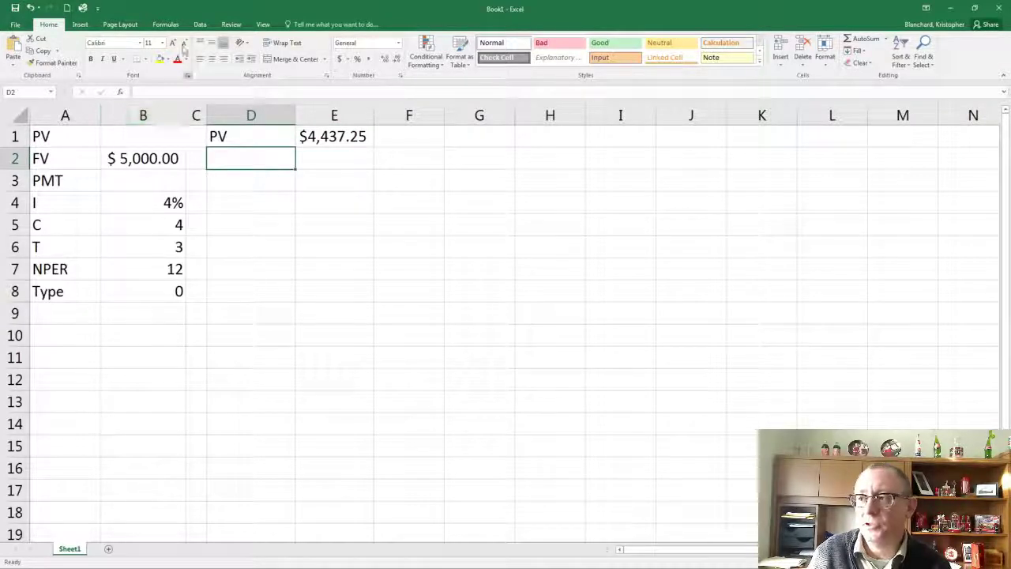
left_click(166, 24)
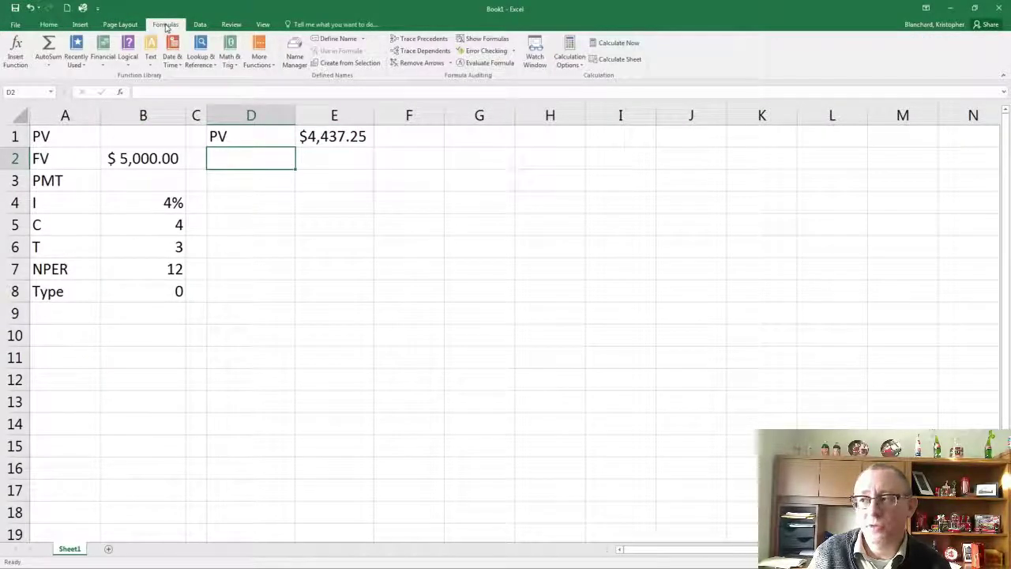
type("FV")
key("Tab")
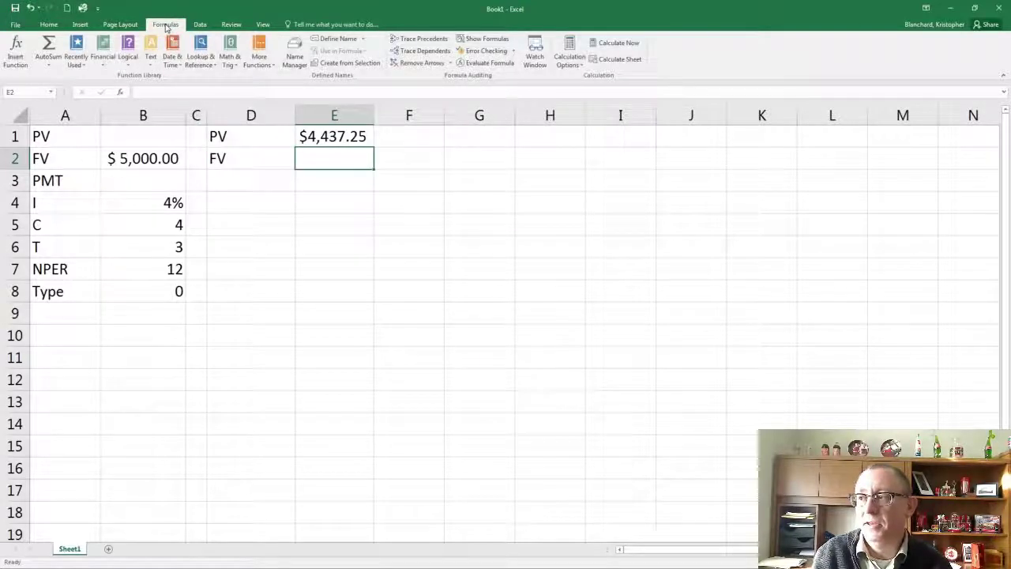
Insert the financial function FV in cell E2, with B4/B5 as Rate and B7 as Nper
left_click(100, 52)
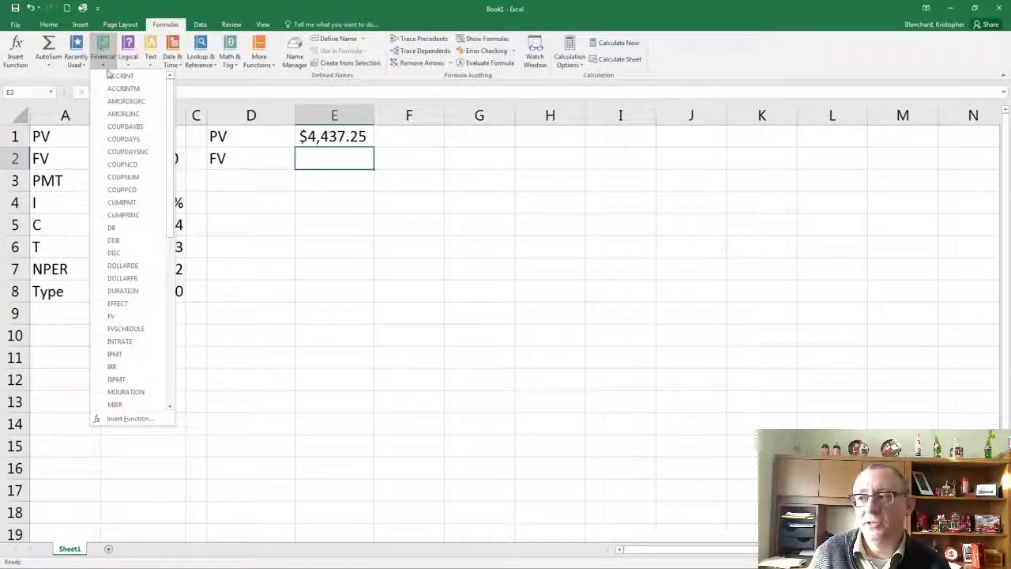
left_click(114, 317)
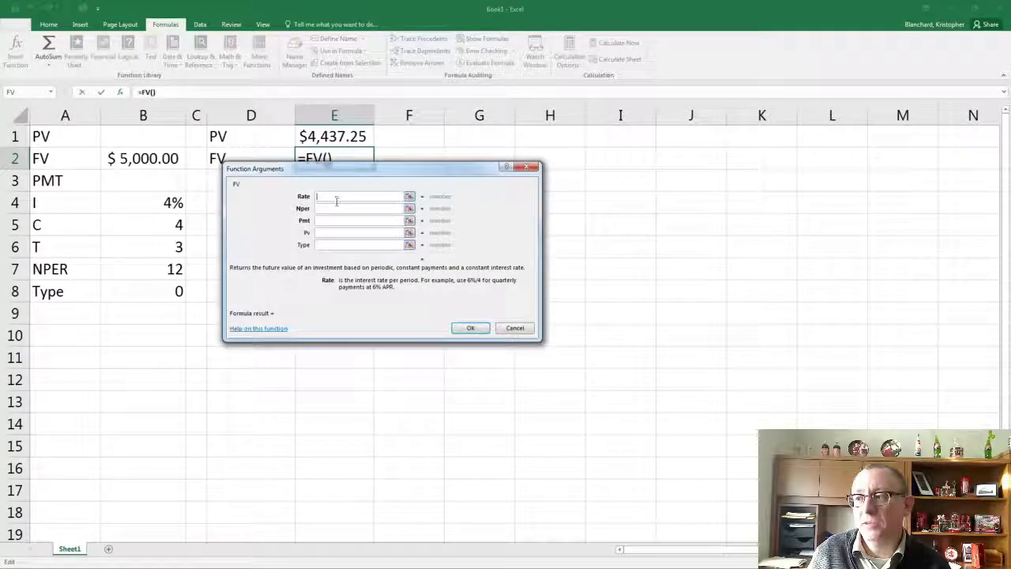
left_click(114, 203)
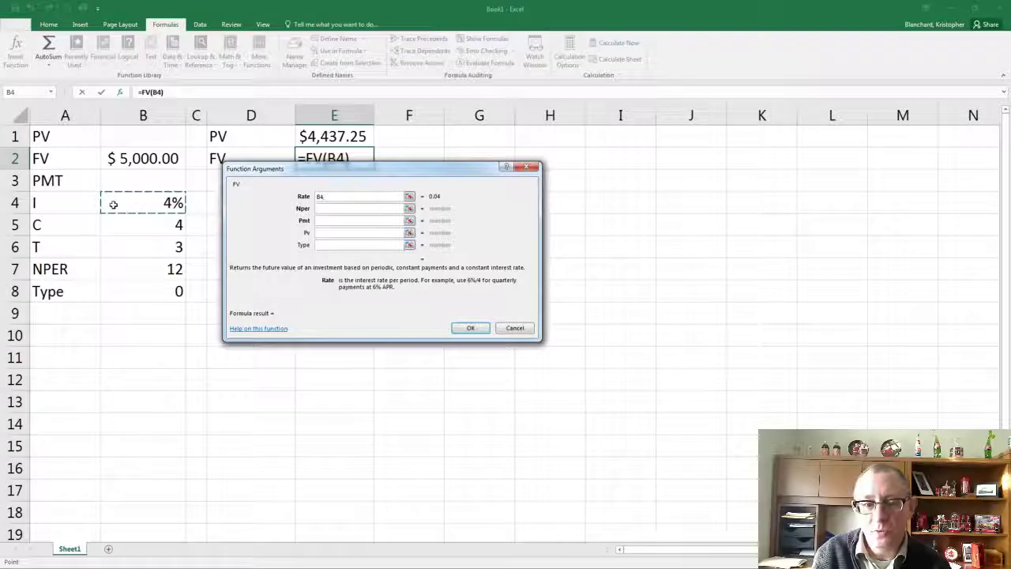
type("/")
left_click(167, 231)
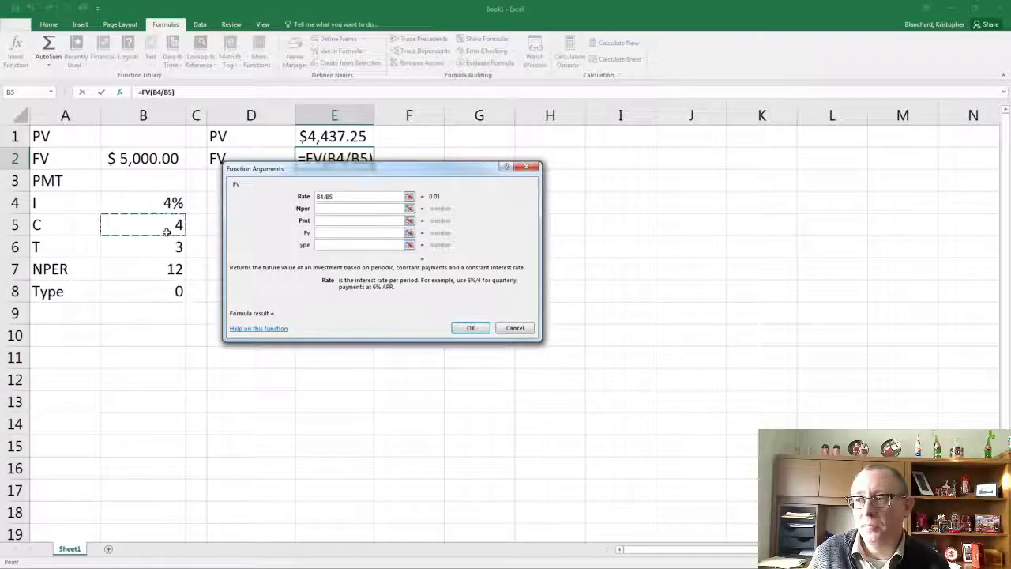
left_click(332, 212)
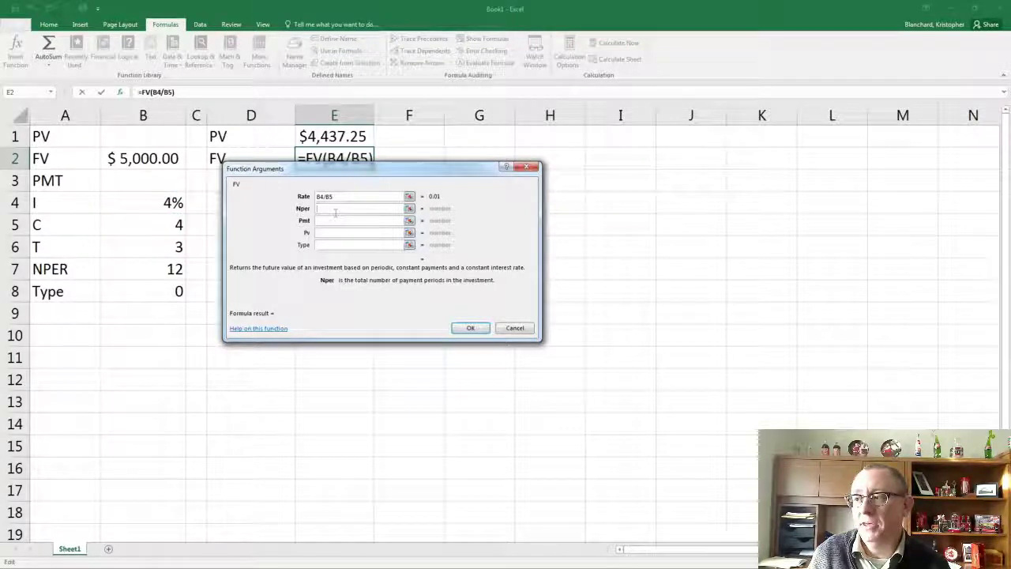
left_click(132, 268)
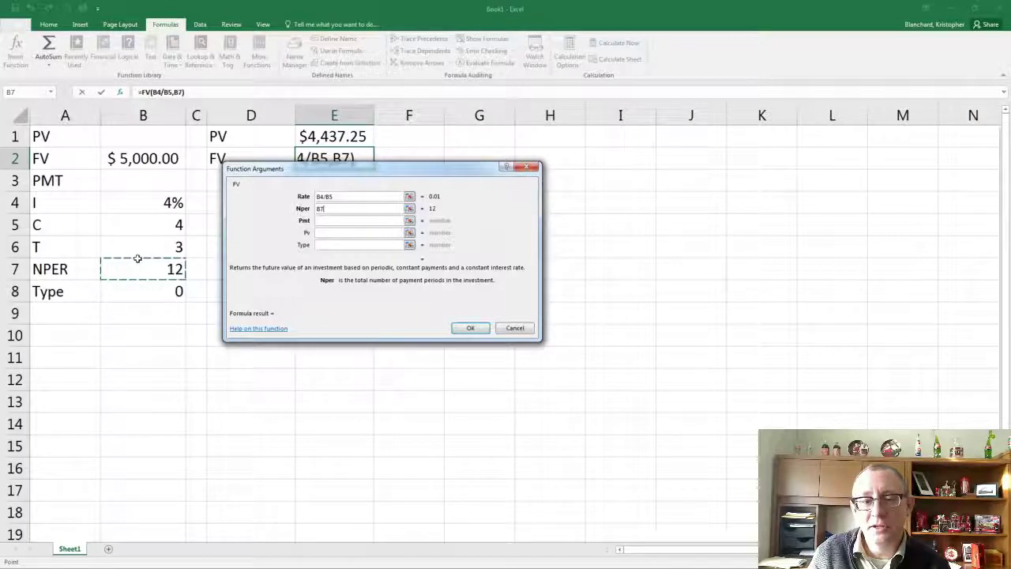
Complete the FV function in E2 with -B3 as Pmt, -B1 as Pv and B8 as Type
left_click(336, 221)
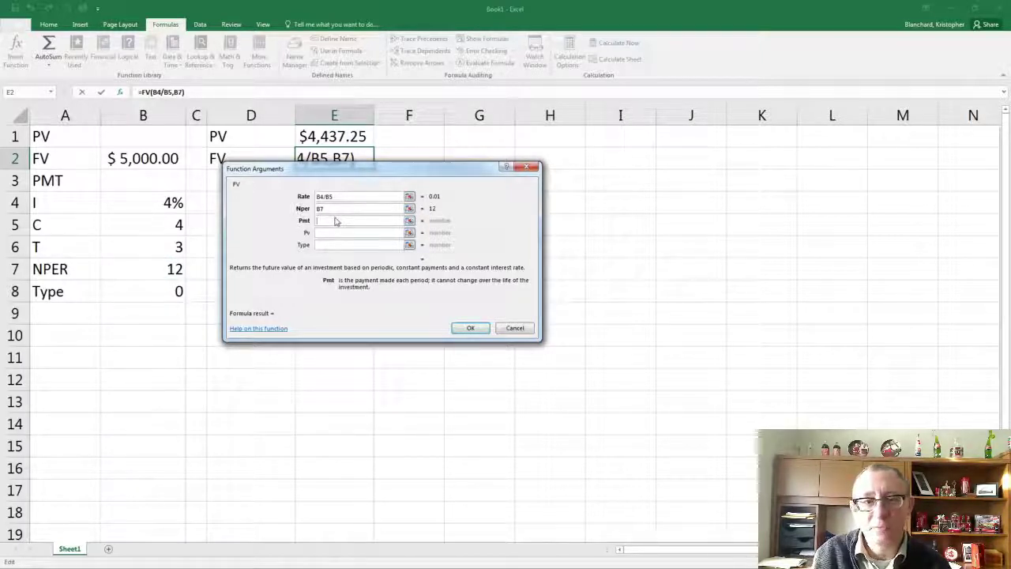
type("-")
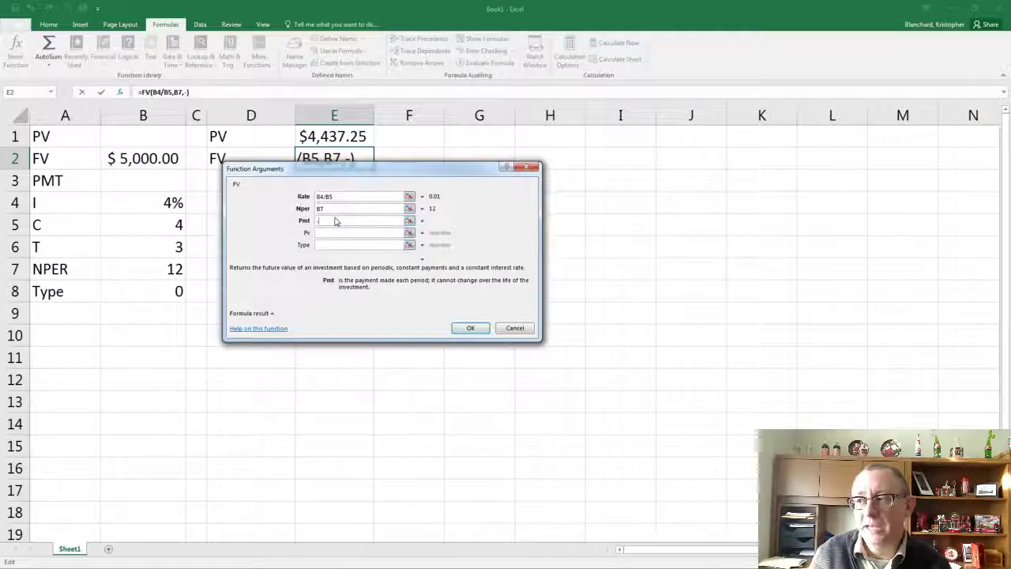
left_click(140, 179)
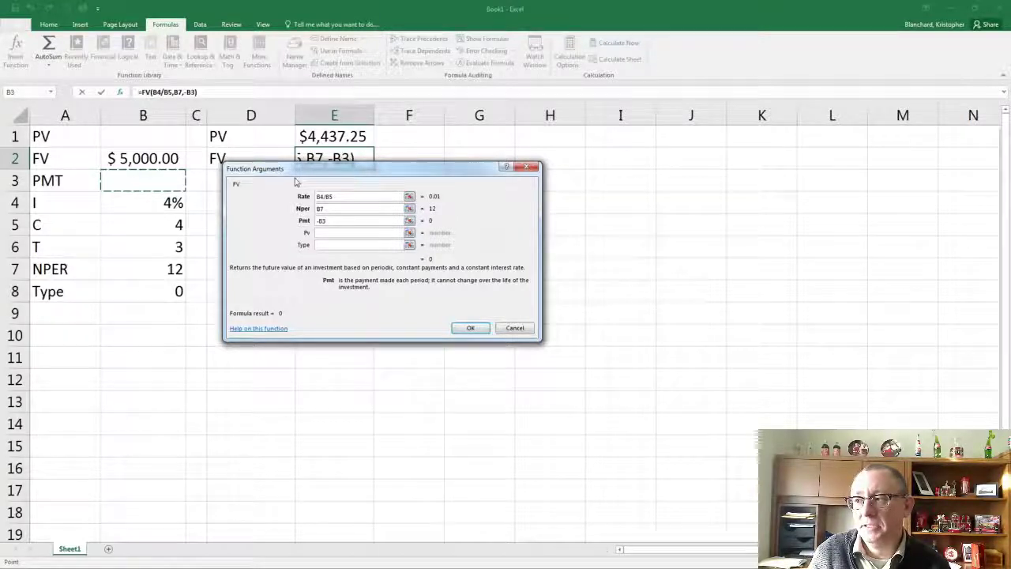
key("Tab")
type("-")
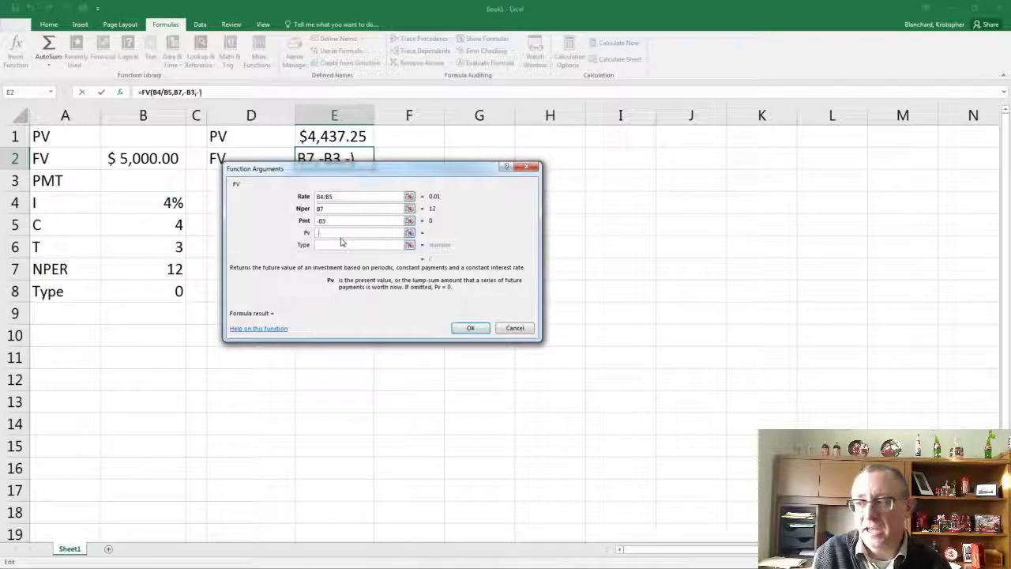
left_click(143, 138)
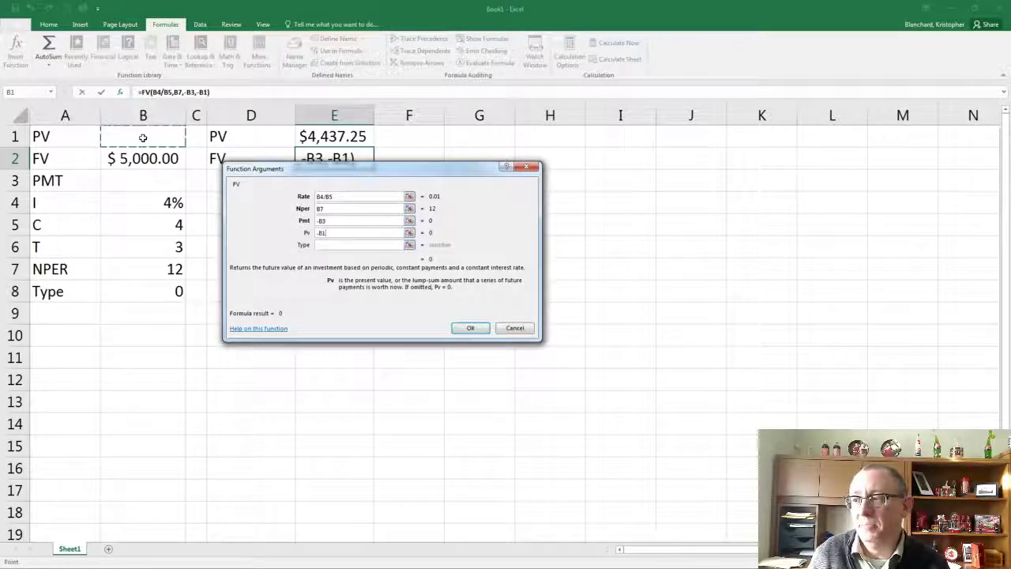
left_click(356, 250)
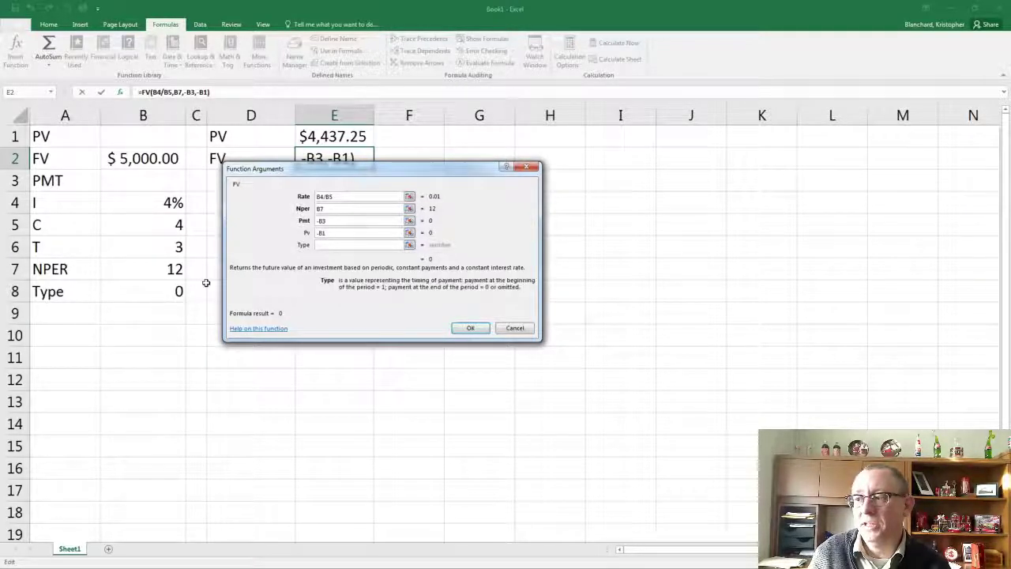
left_click(157, 294)
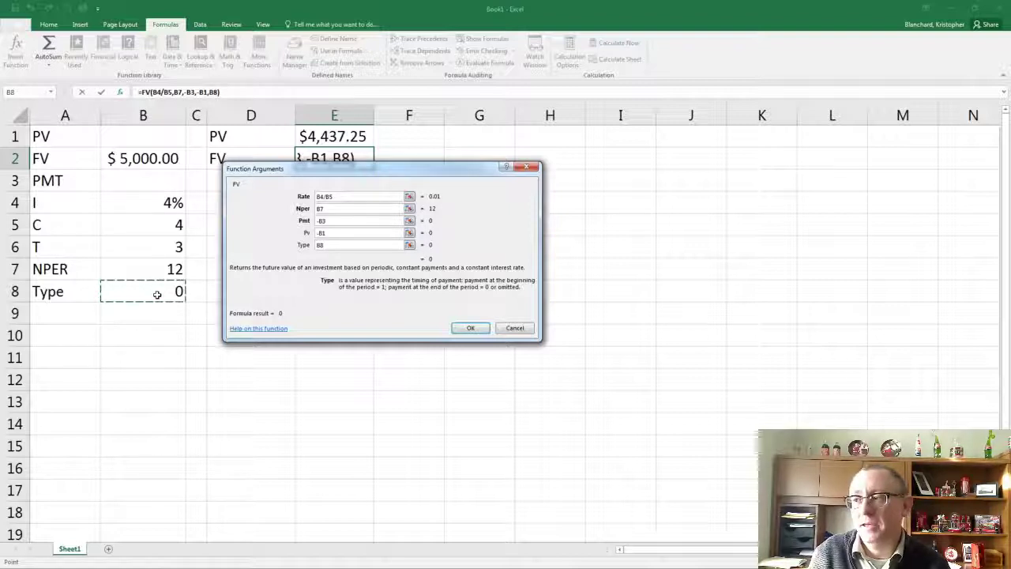
key("Return")
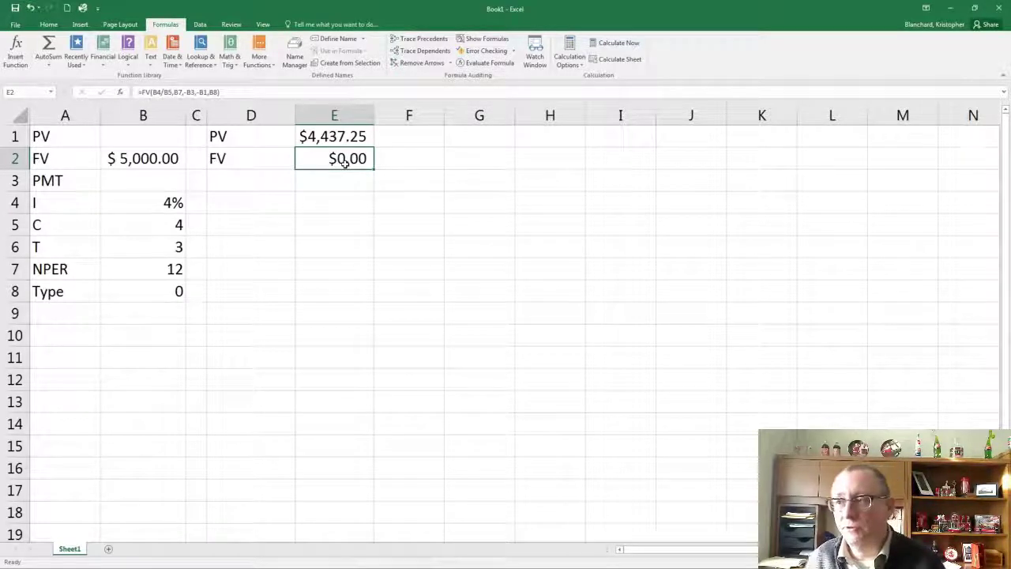
Clear the FV input in B2 and enter 5000 as the PV in B1
left_click(156, 162)
key("Delete")
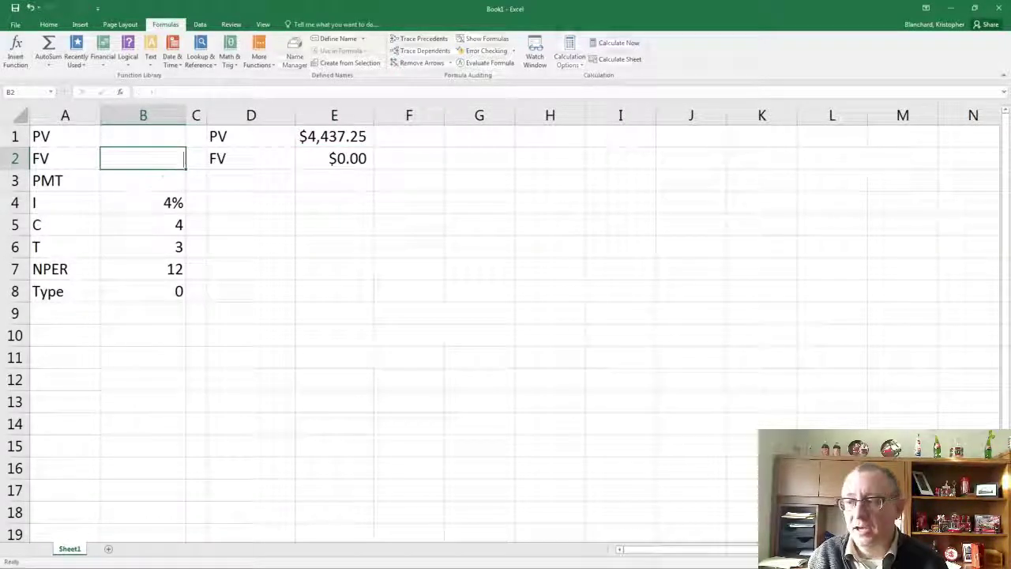
key("Up")
type("5000")
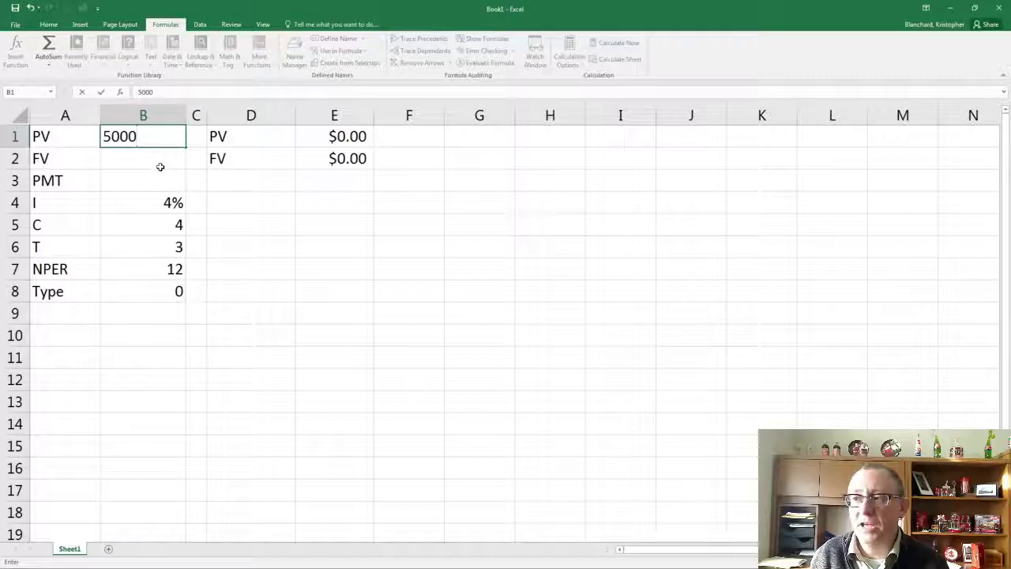
key("Return")
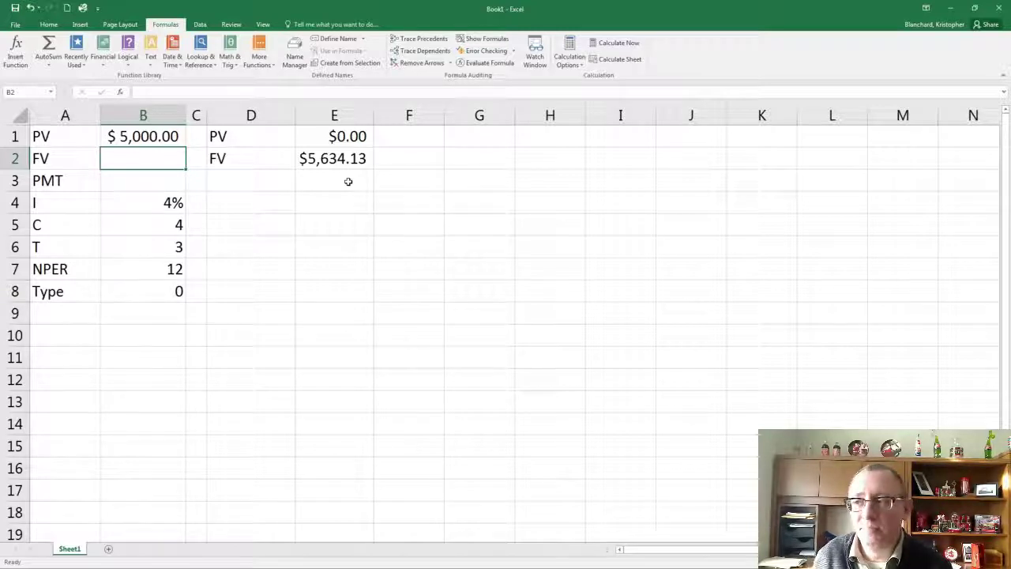
Enter the label PMT in cell D3, below the FV result label
left_click(255, 188)
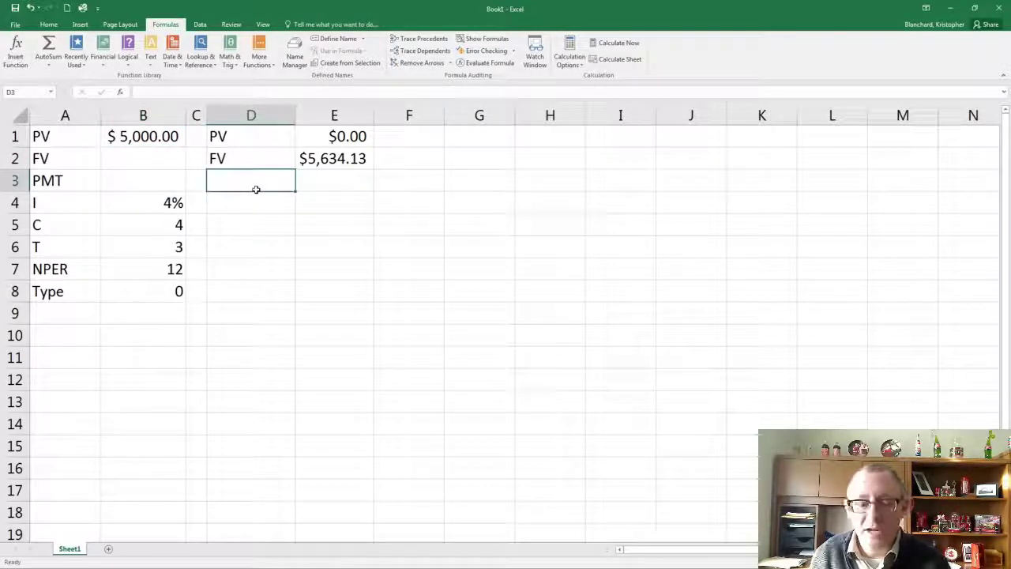
type("PMT")
key("Tab")
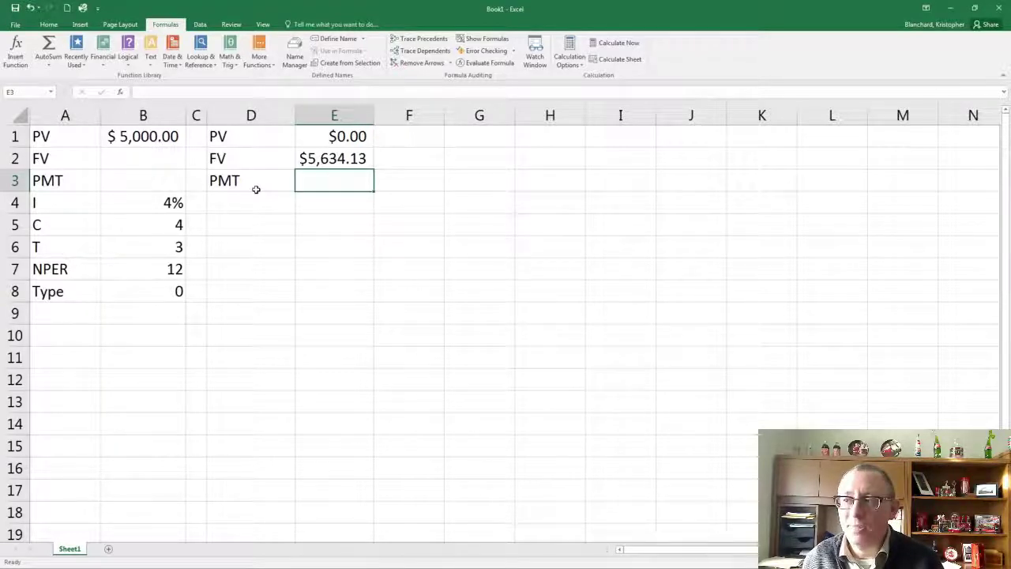
Insert the financial function PMT in cell E3, with B4/B5 as Rate and B7 as Nper
left_click(104, 54)
scroll(117, 139, "down", 6)
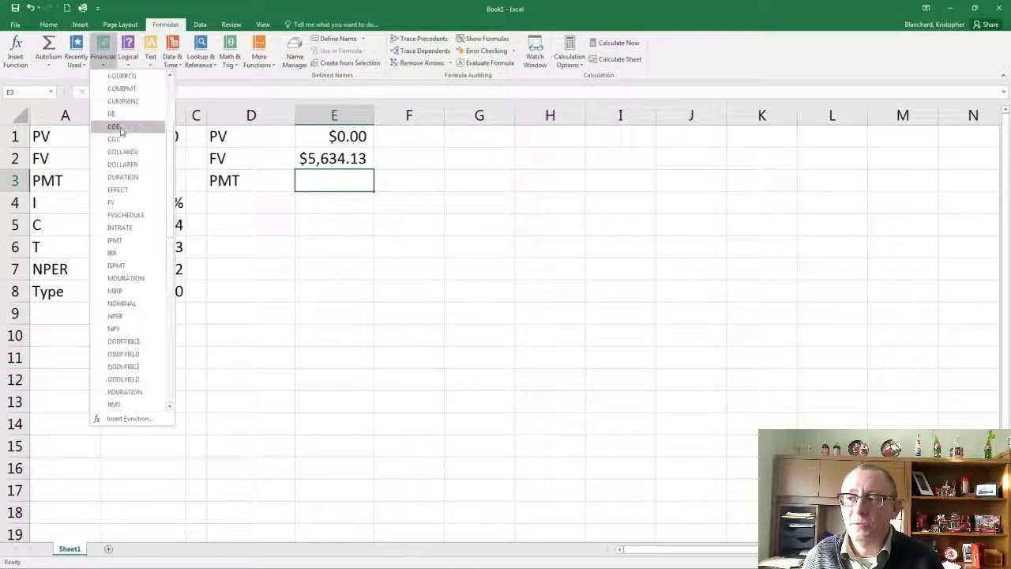
left_click(115, 290)
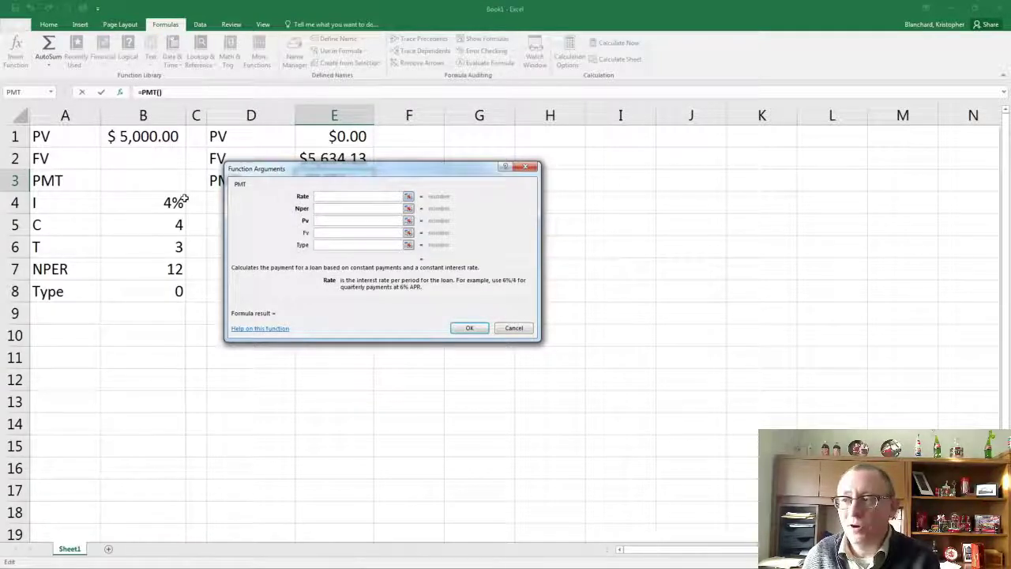
left_click(132, 208)
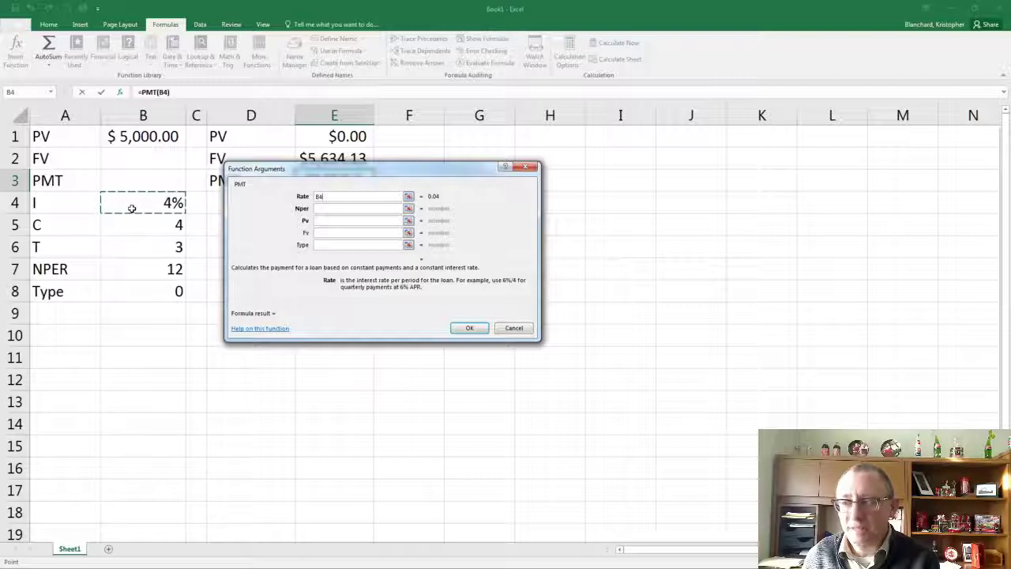
type("/")
left_click(129, 225)
key("Tab")
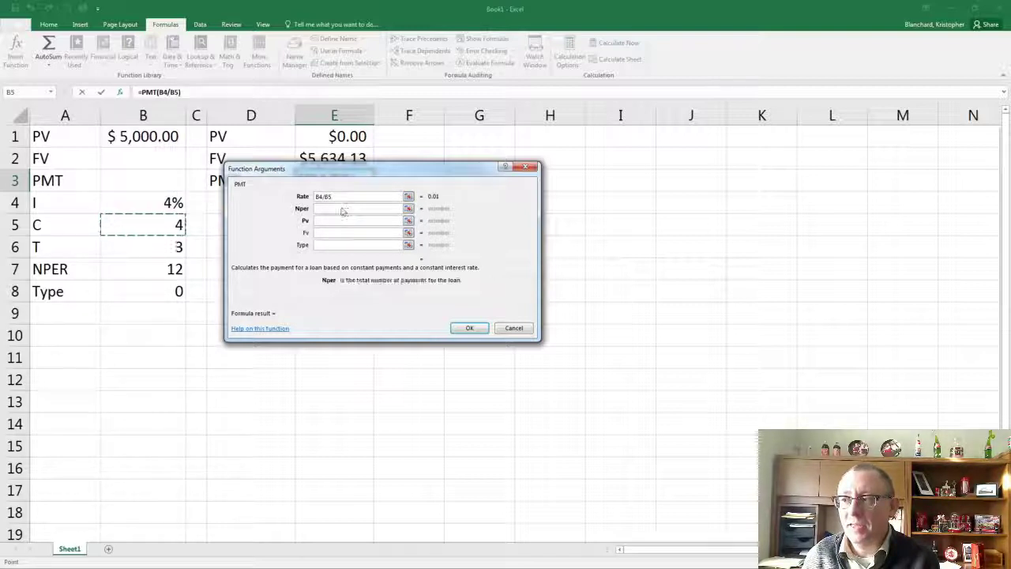
left_click(150, 272)
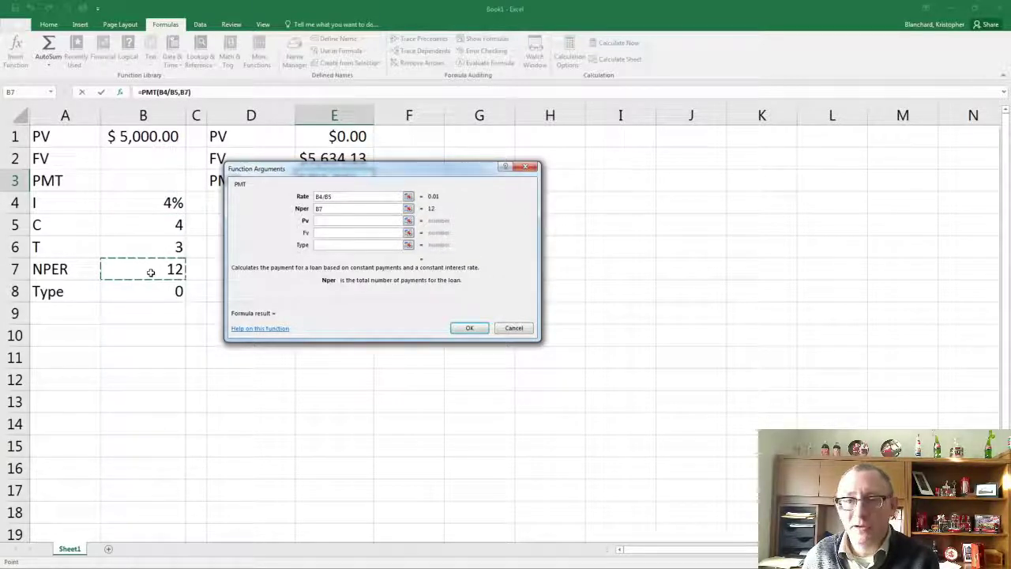
Complete the PMT function in E3 with -B1 as Pv, -B2 as Fv and B8 as Type
left_click(341, 223)
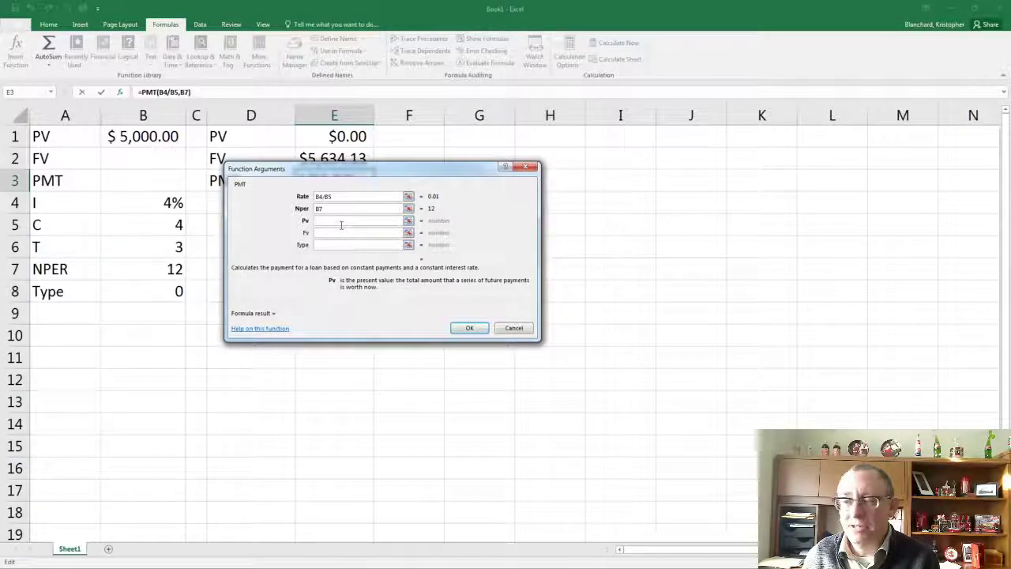
type("-")
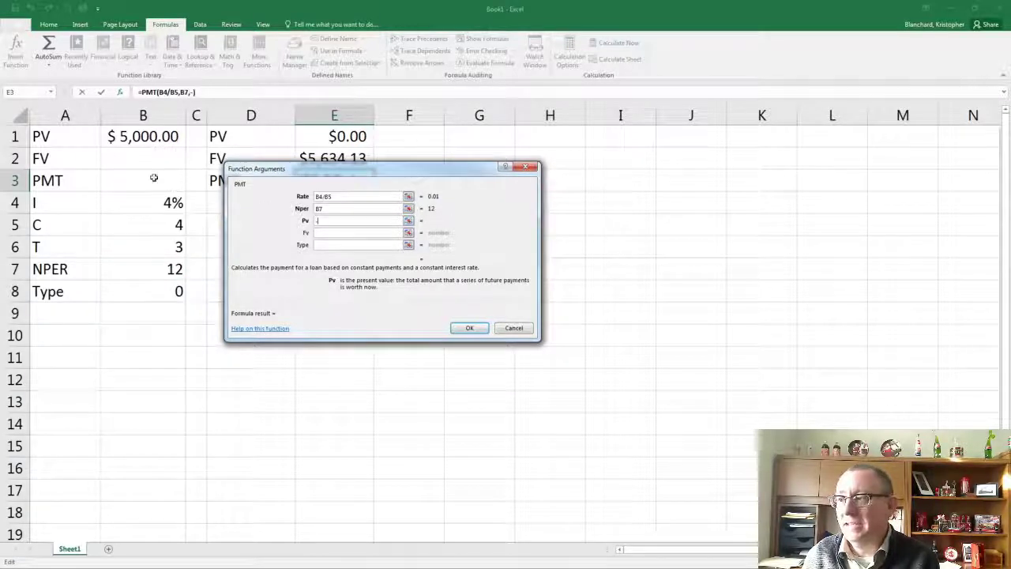
left_click(131, 145)
key("Tab")
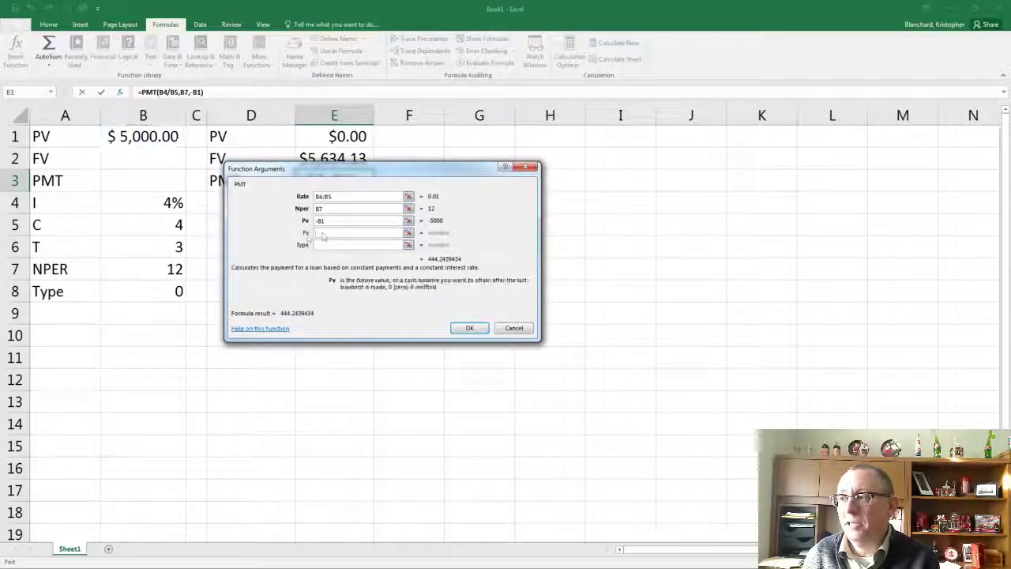
left_click(148, 163)
left_click(336, 248)
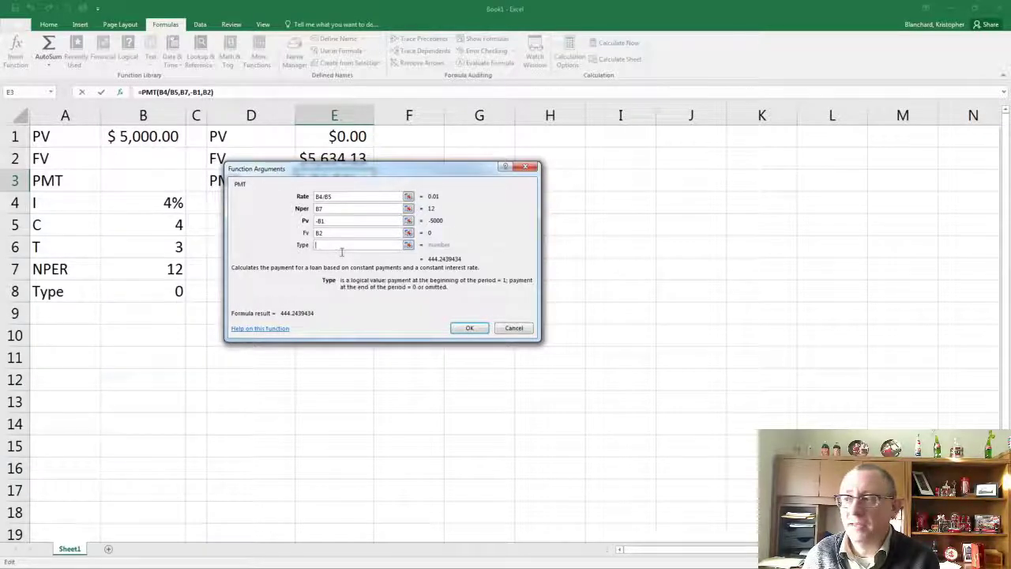
left_click(162, 294)
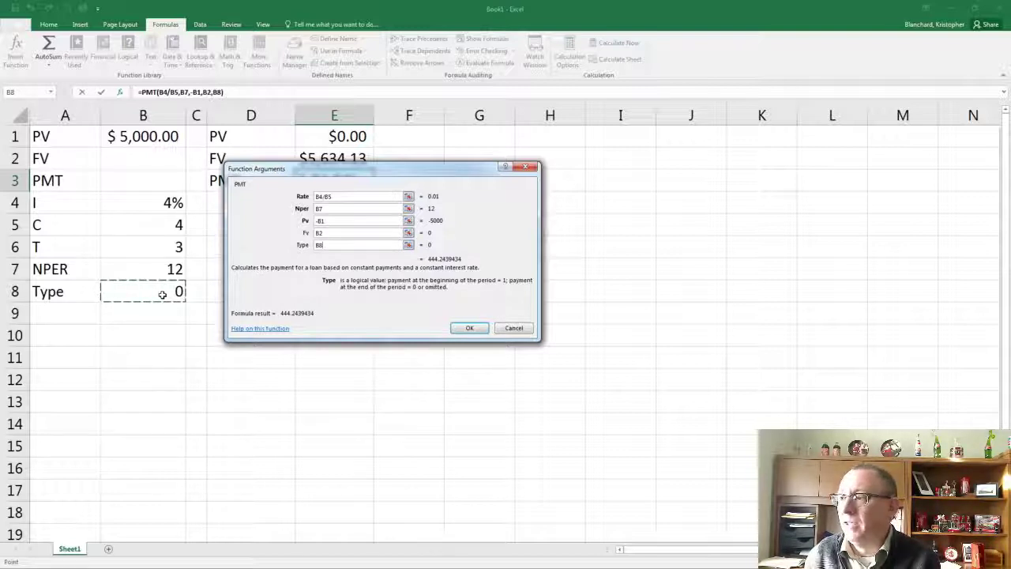
left_click(352, 234)
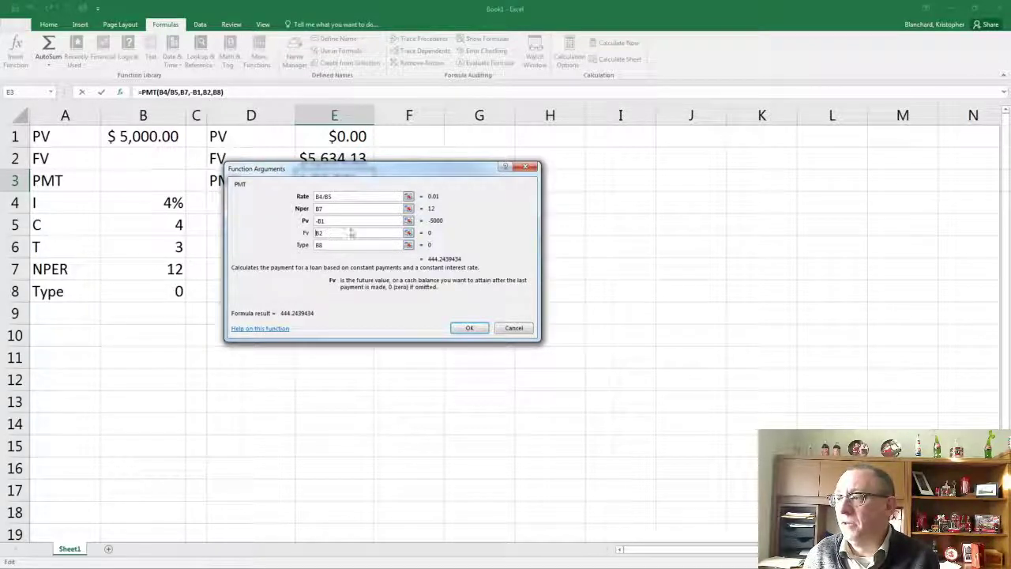
type("-")
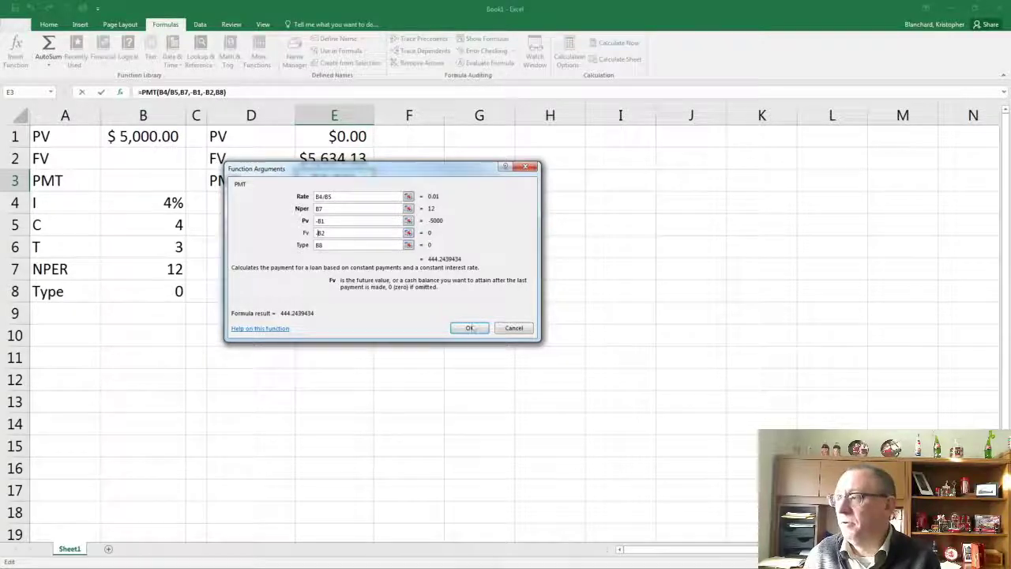
left_click(471, 327)
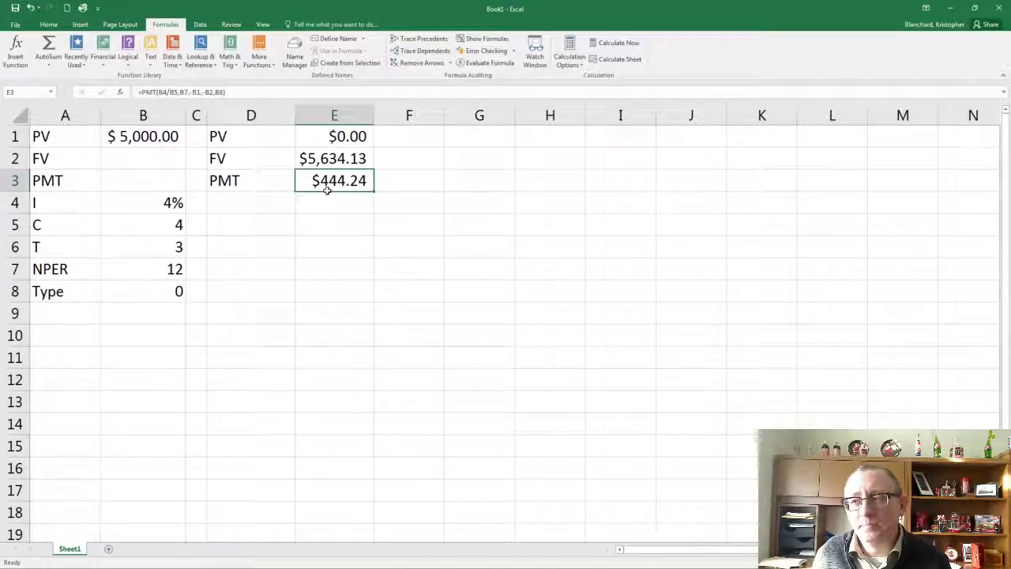
Enter 100000 as the PV in B1 and widen columns B and E to fit their values
left_click(156, 143)
type("1")
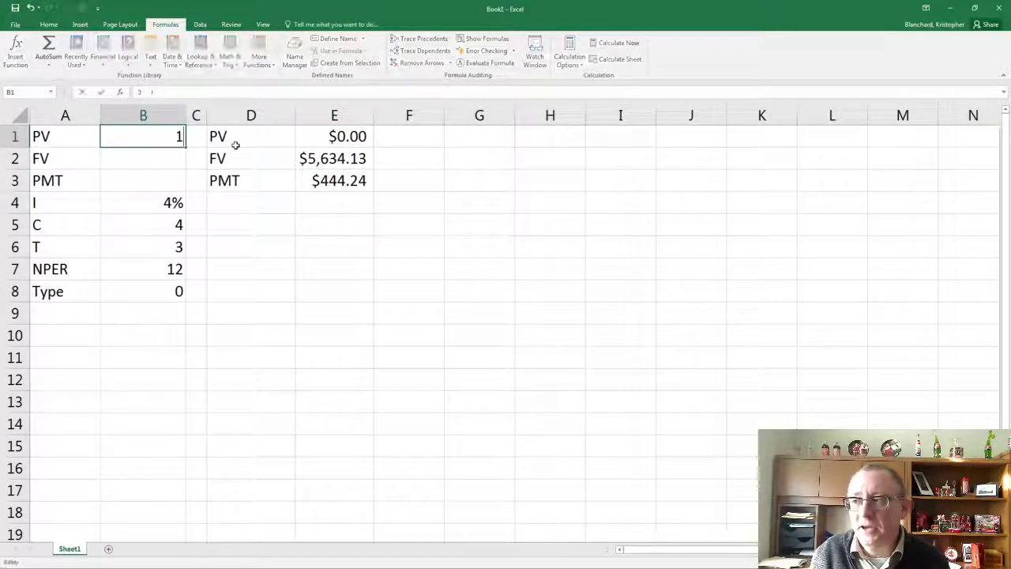
type("0000000")
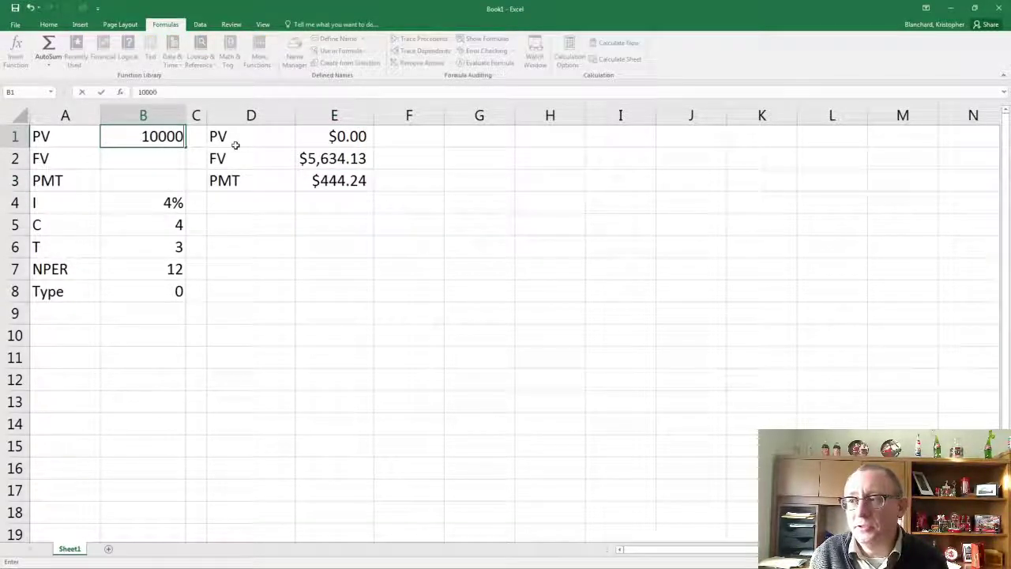
key("Return")
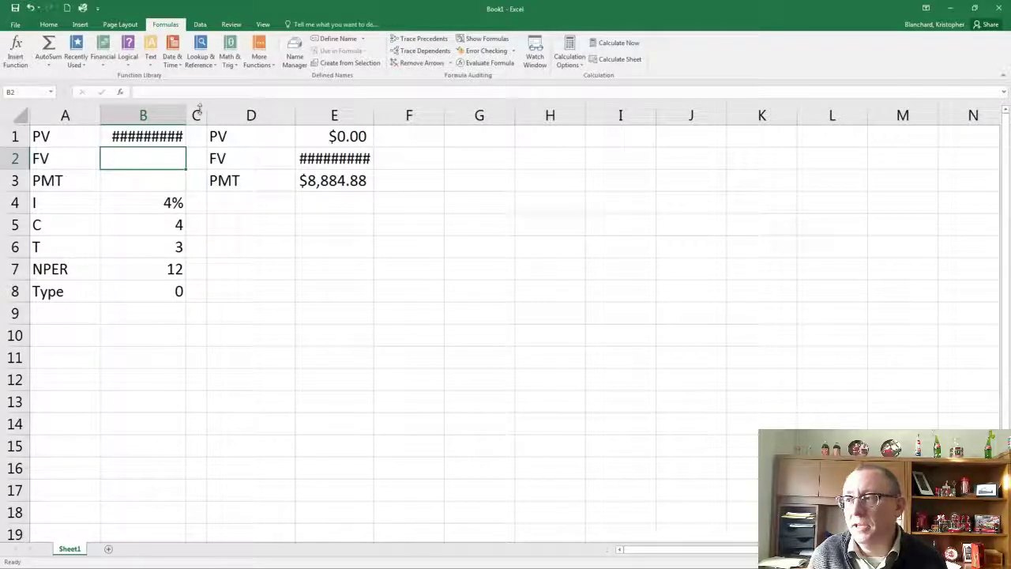
double_click(187, 116)
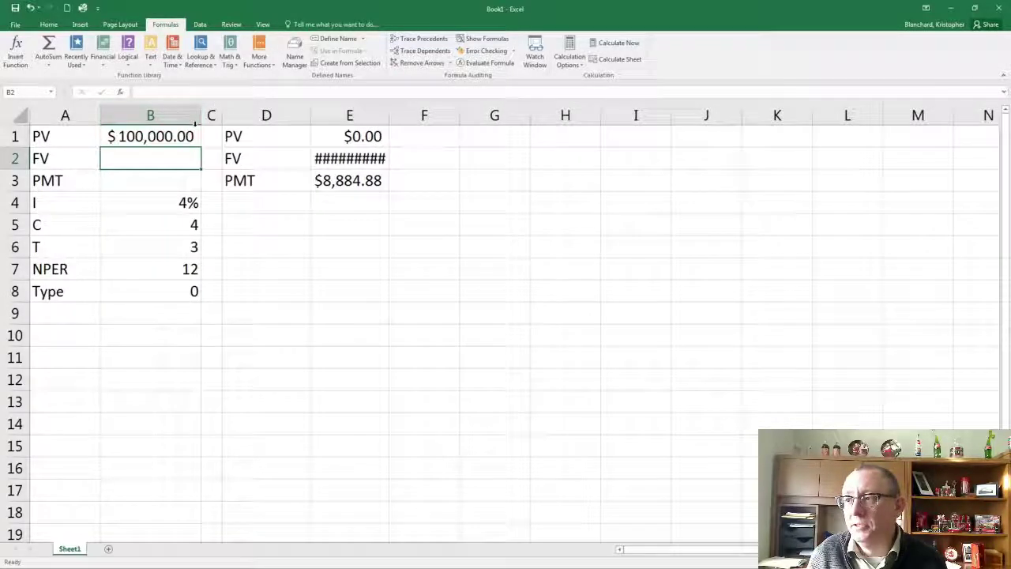
double_click(389, 117)
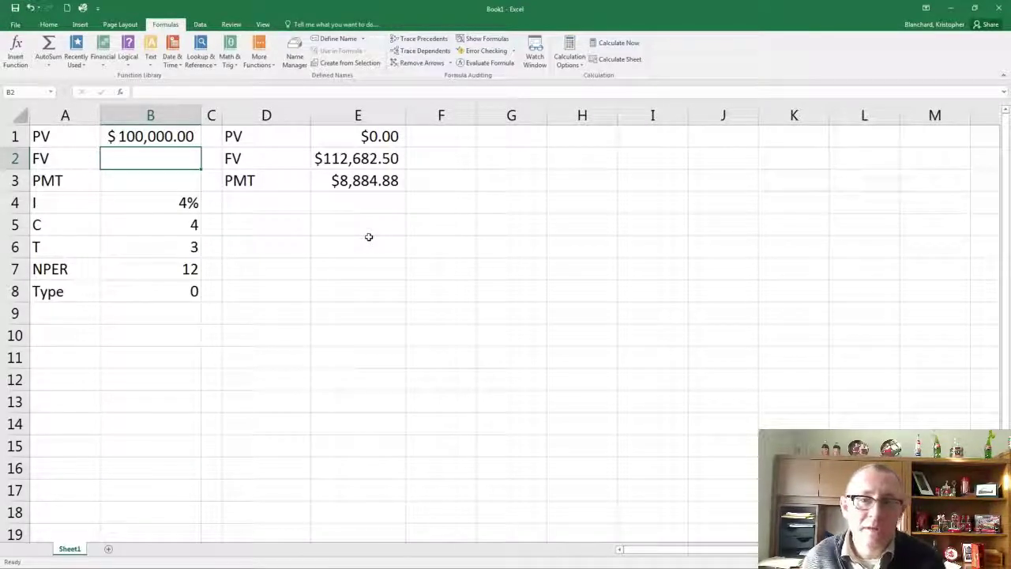
Set the sample inputs to I 5%, C 1 and T 15, and select the PMT result in E3
left_click(172, 207)
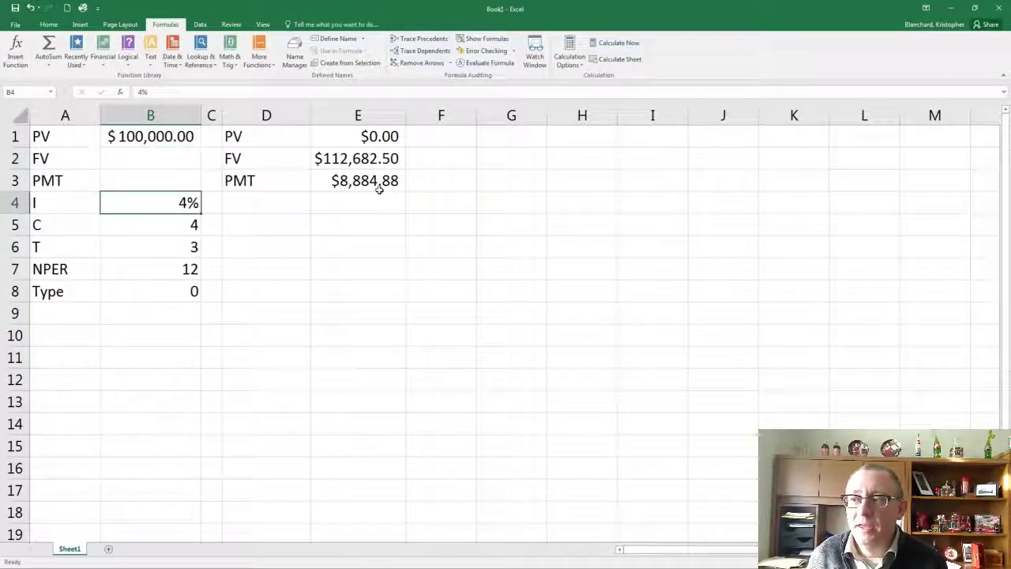
type("5")
key("Return")
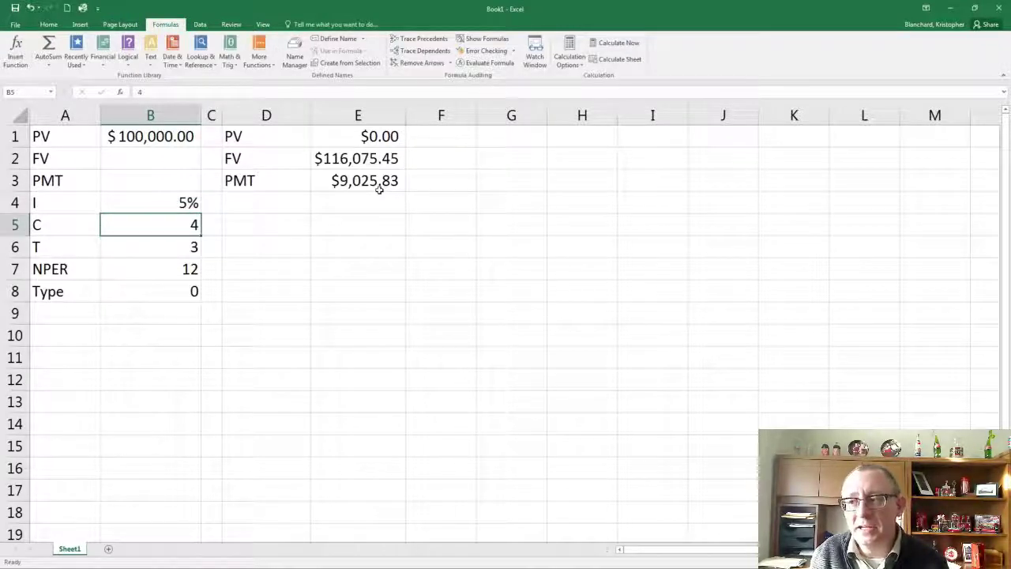
type("1")
key("Return")
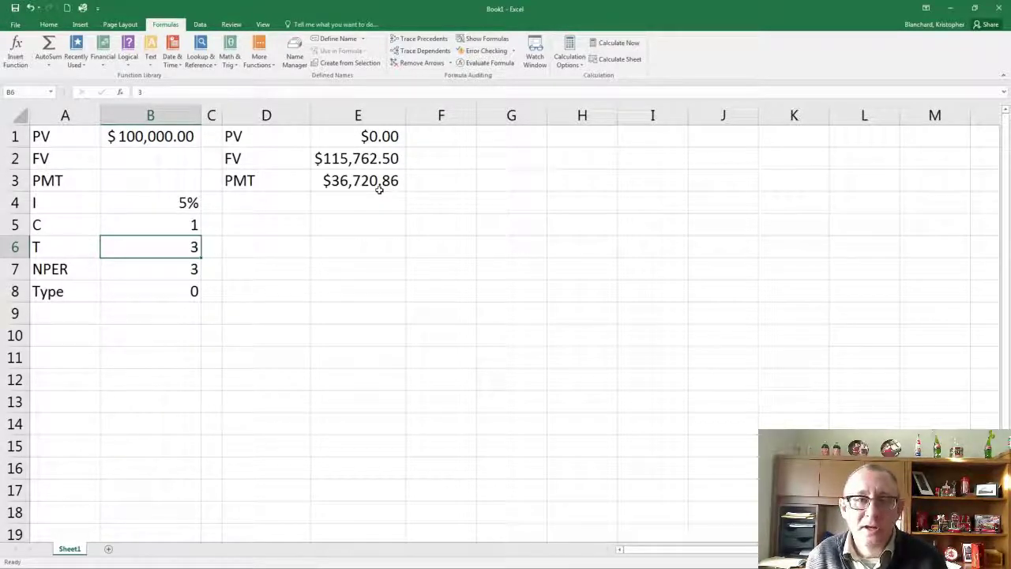
type("15")
key("Return")
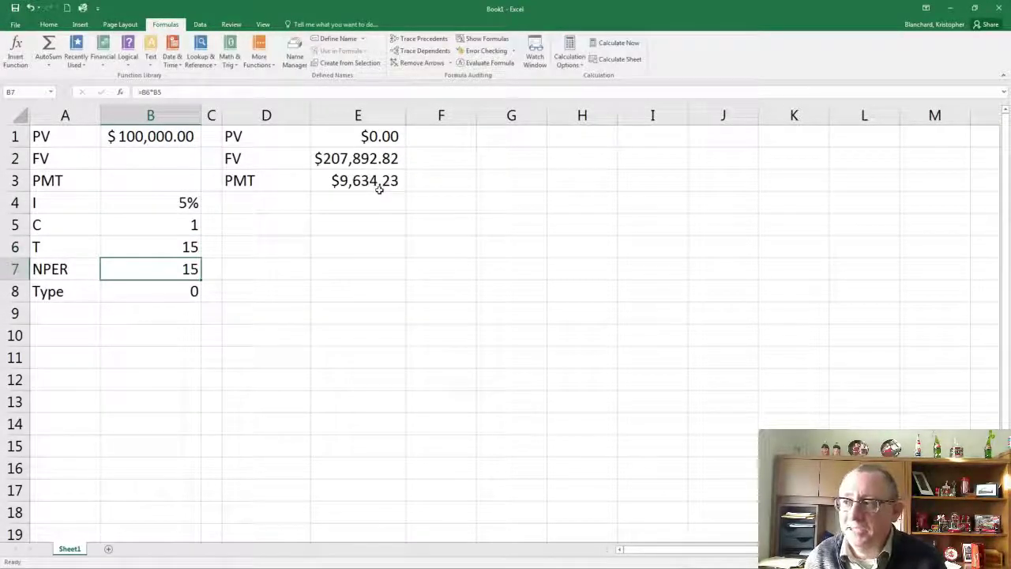
left_click(379, 189)
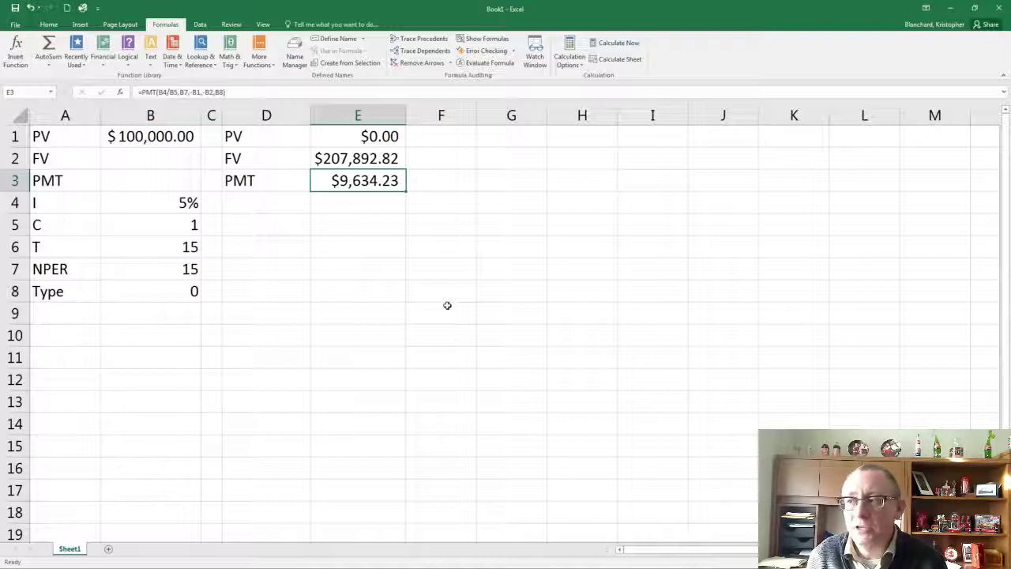
Enter the label Rate in cell D4, below the PMT result label
left_click(255, 204)
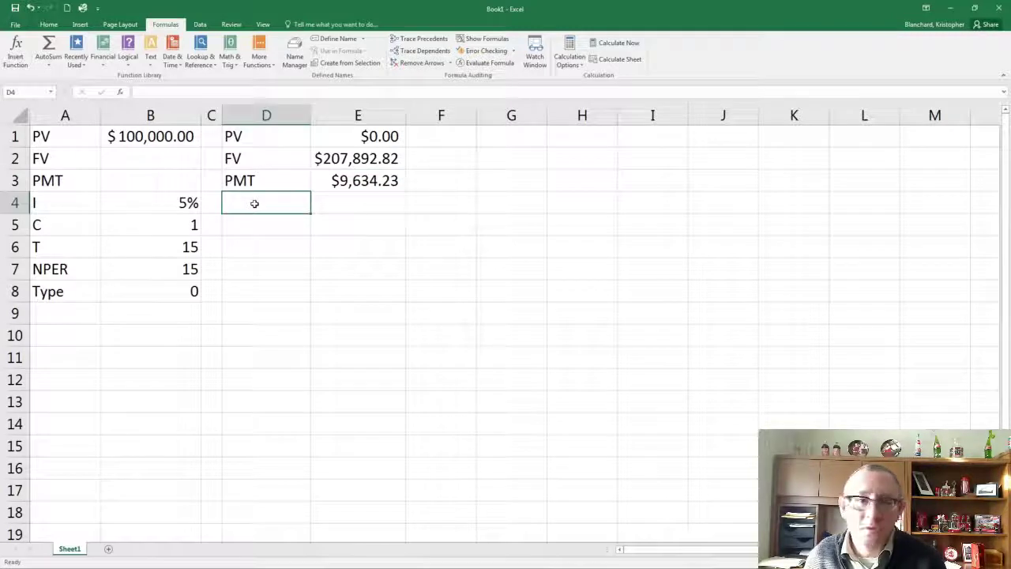
type("Rate:")
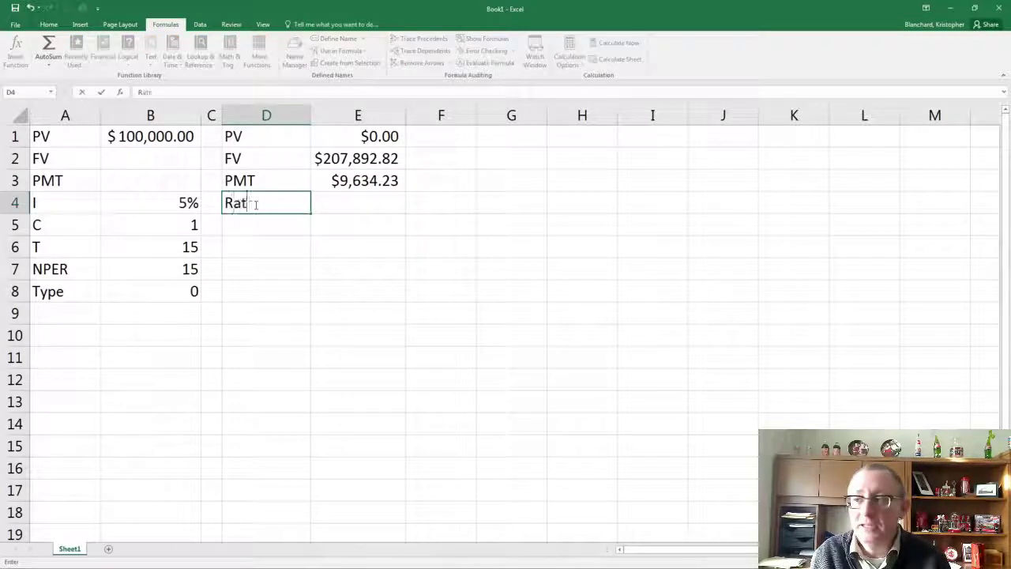
key("Tab")
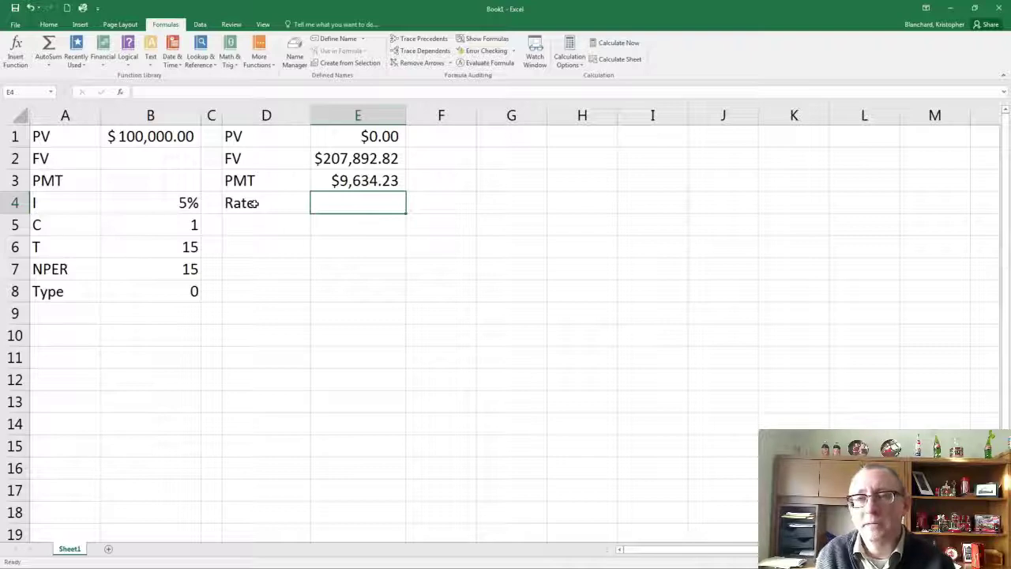
Insert the financial function RATE in cell E4, with B7 as Nper
left_click(102, 49)
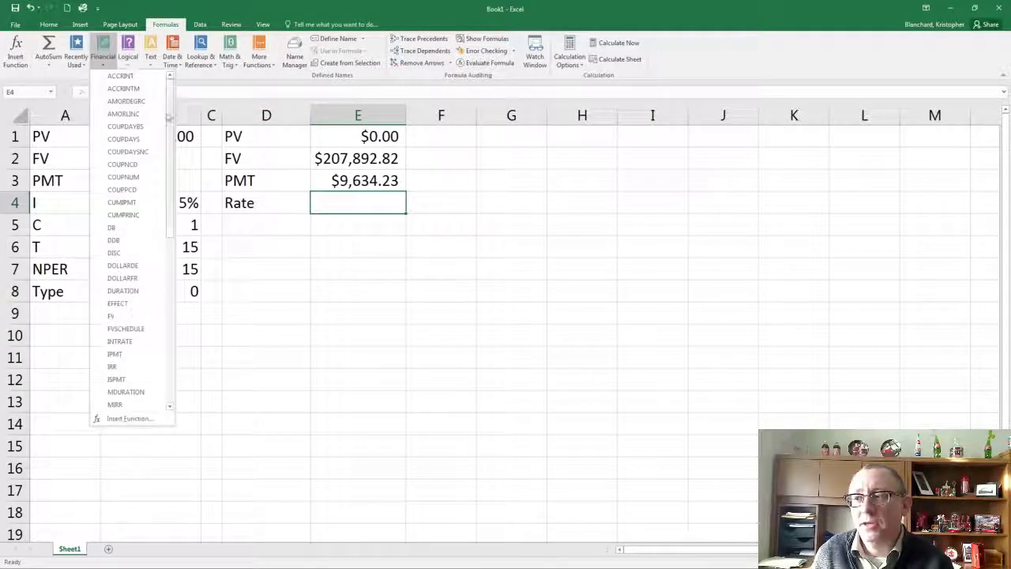
left_click_drag(169, 117, 165, 247)
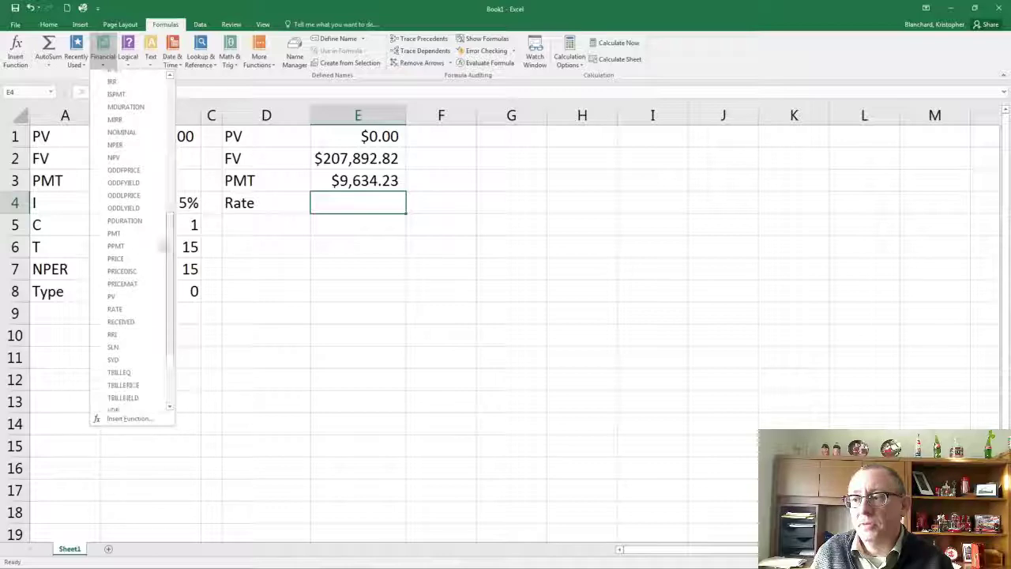
left_click(121, 313)
left_click_drag(421, 158, 503, 126)
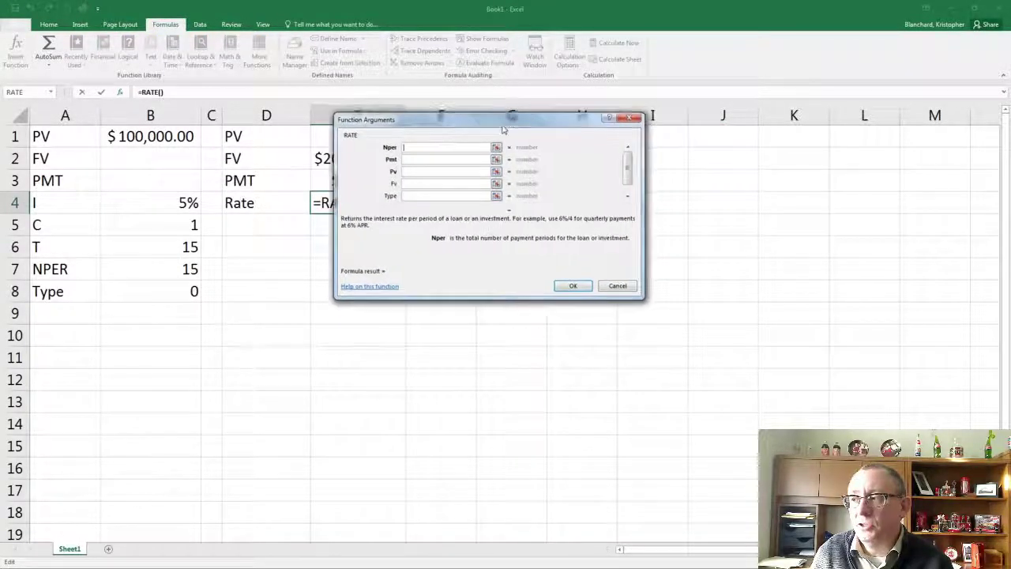
left_click(141, 276)
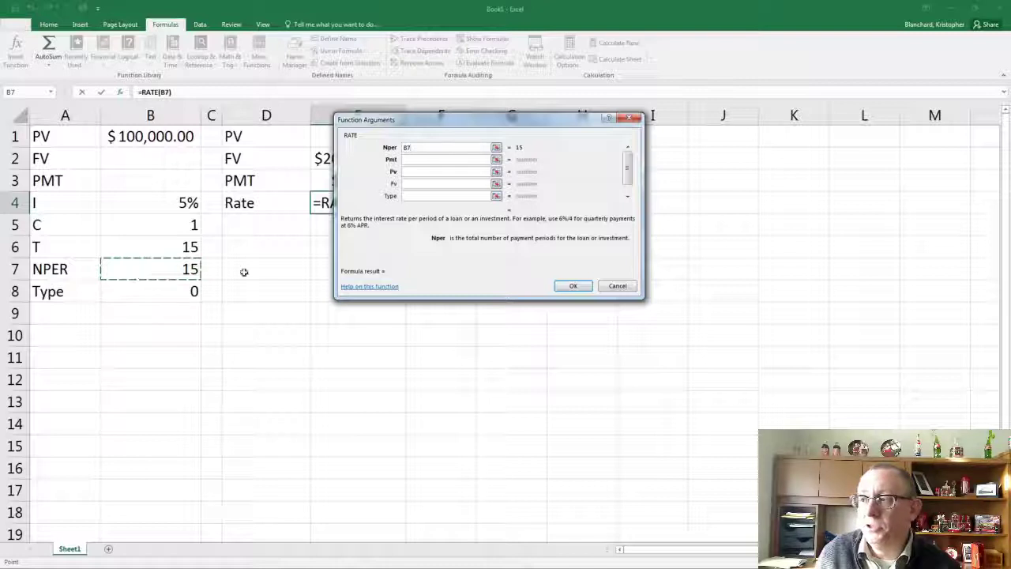
Complete the RATE function in E4 with -B3 as Pmt, -B1 as Pv, B2 as Fv and B8 as Type
left_click(417, 162)
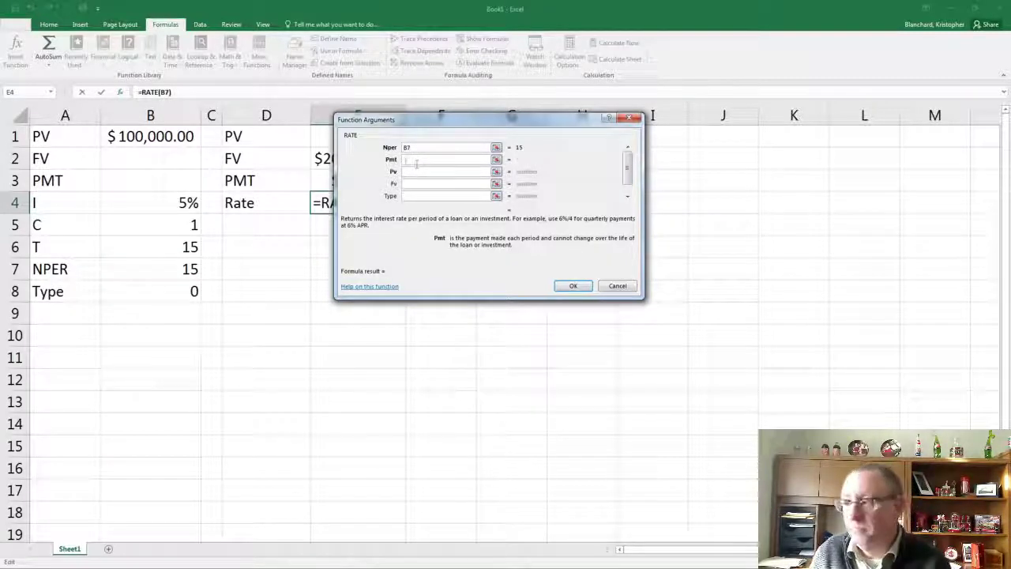
type("-")
left_click(142, 184)
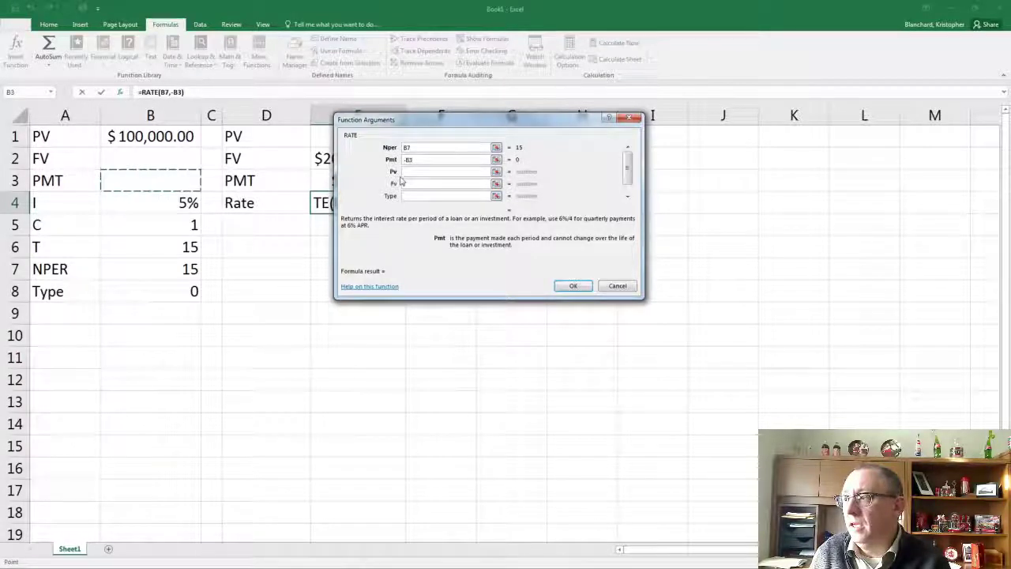
key("Tab")
type("-")
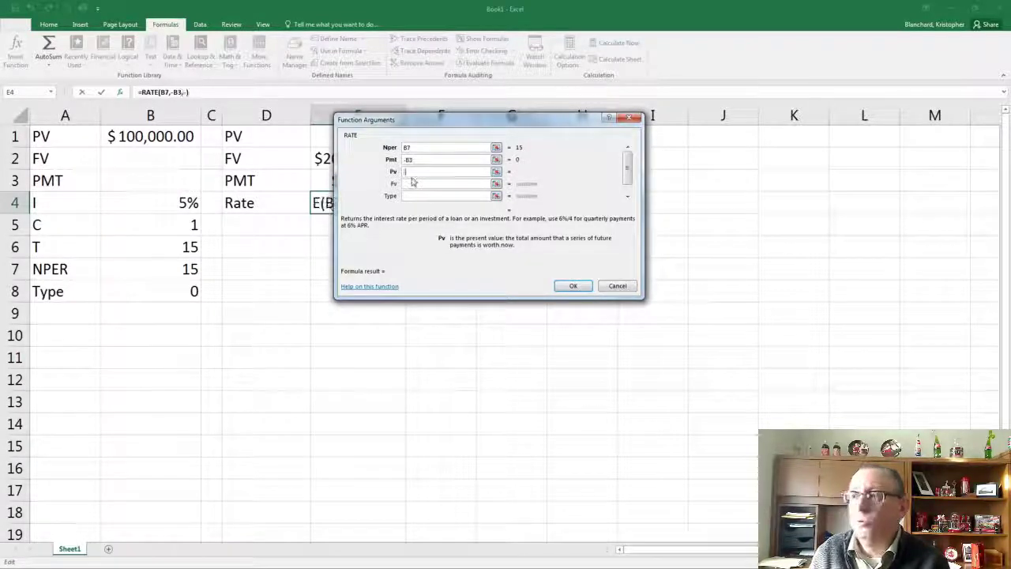
left_click(169, 140)
left_click(412, 185)
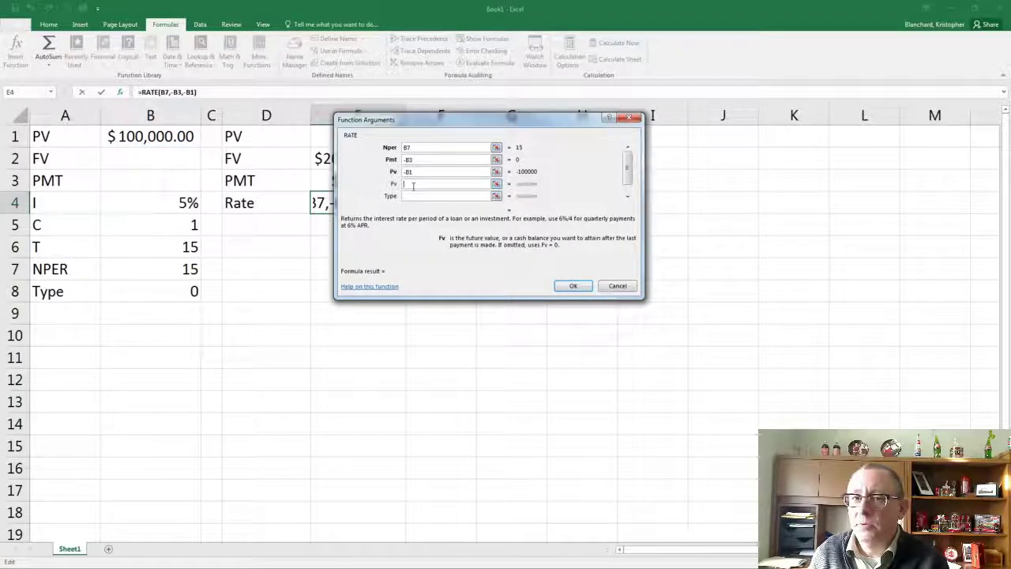
left_click(156, 158)
left_click(412, 196)
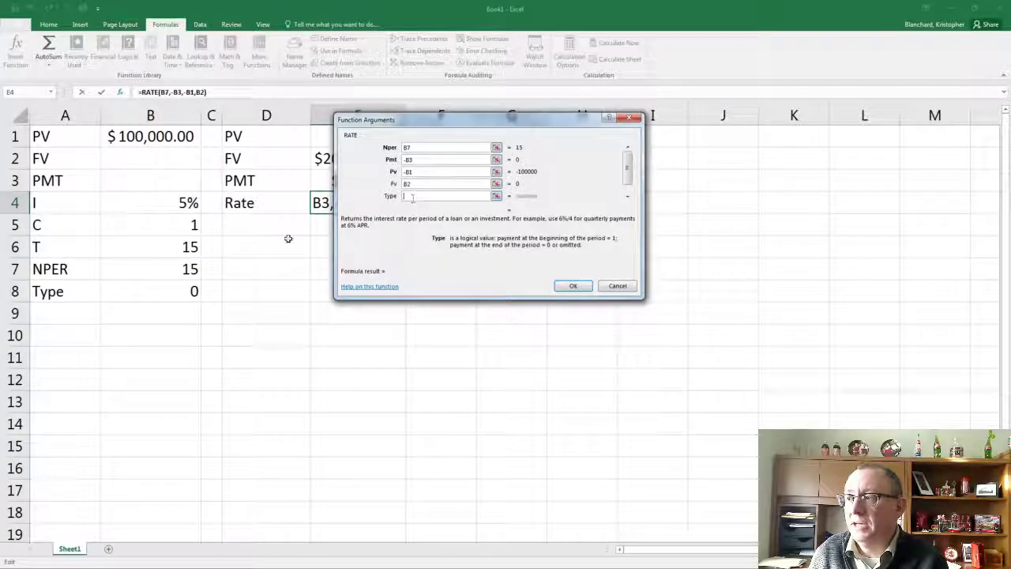
left_click(172, 290)
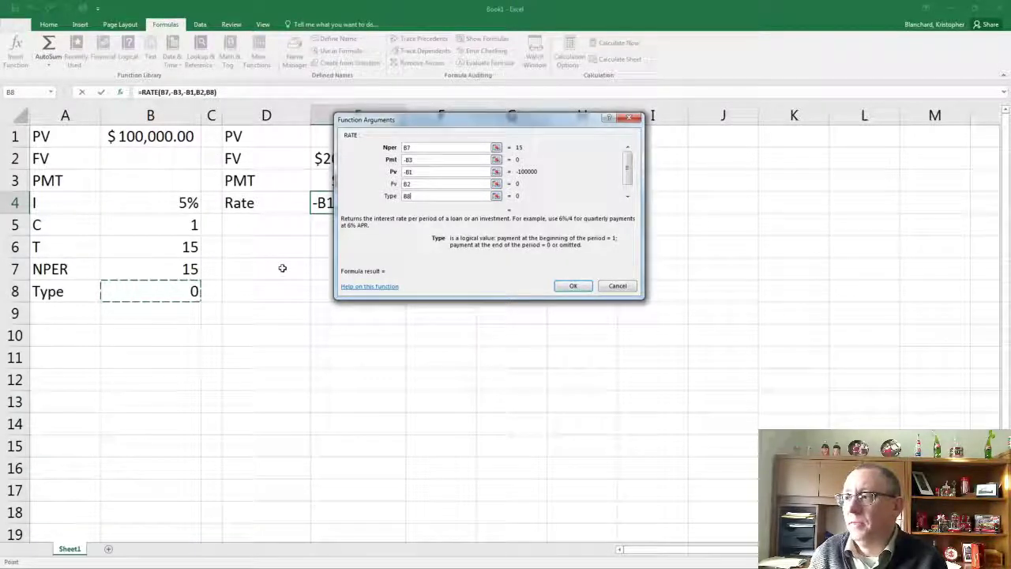
key("Return")
Set the interest rate input I in B4 to 0%
left_click(135, 199)
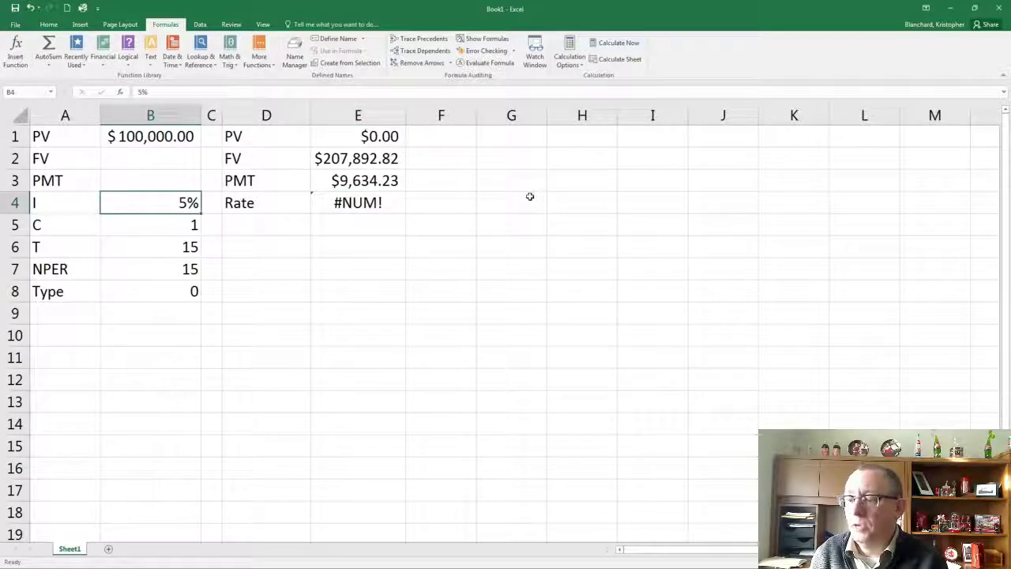
type("0")
key("Return")
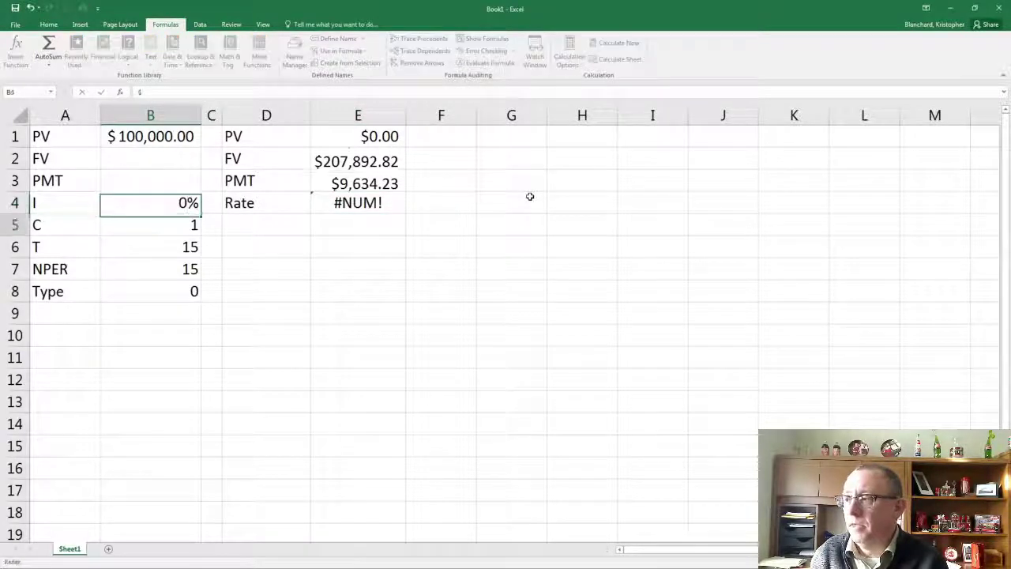
Remove the minus sign before B1 in the RATE formula in E4
left_click(395, 206)
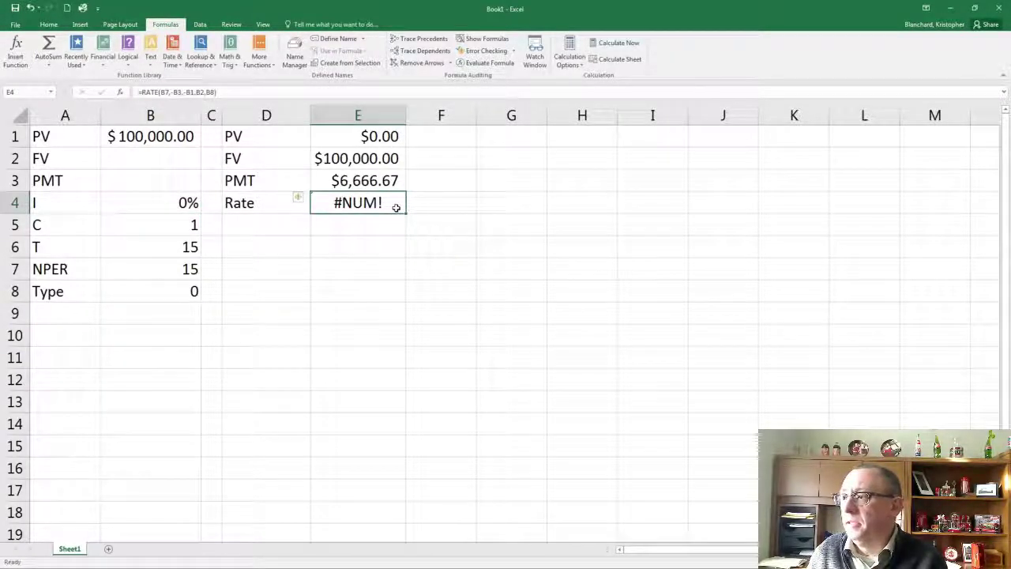
left_click(184, 93)
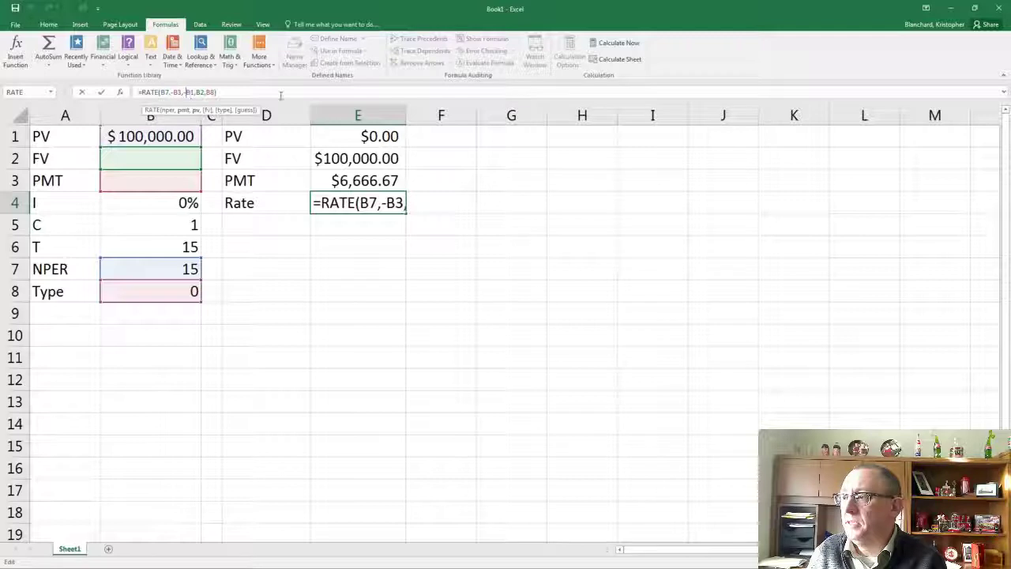
key("BackSpace")
key("Return")
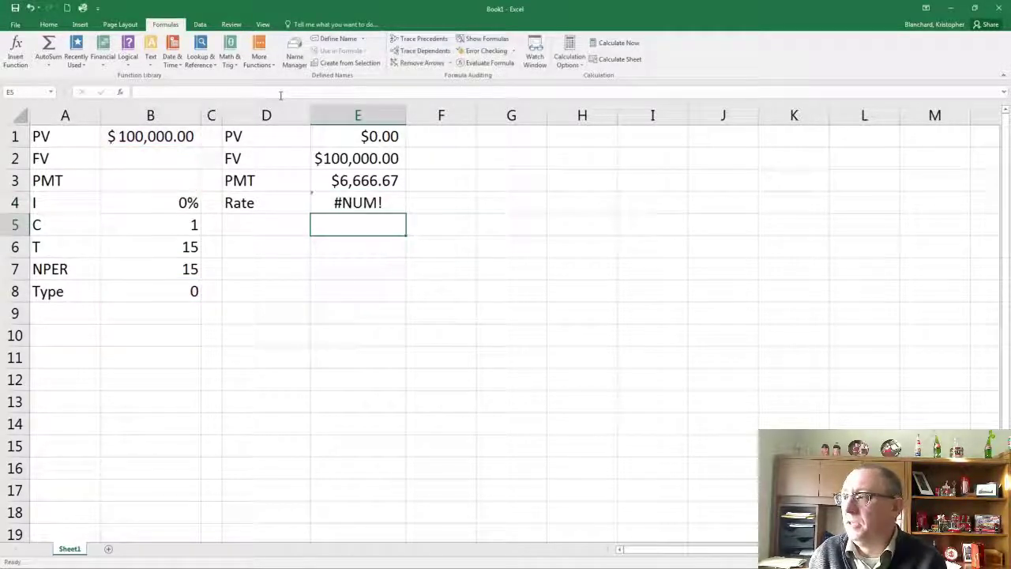
key("Up")
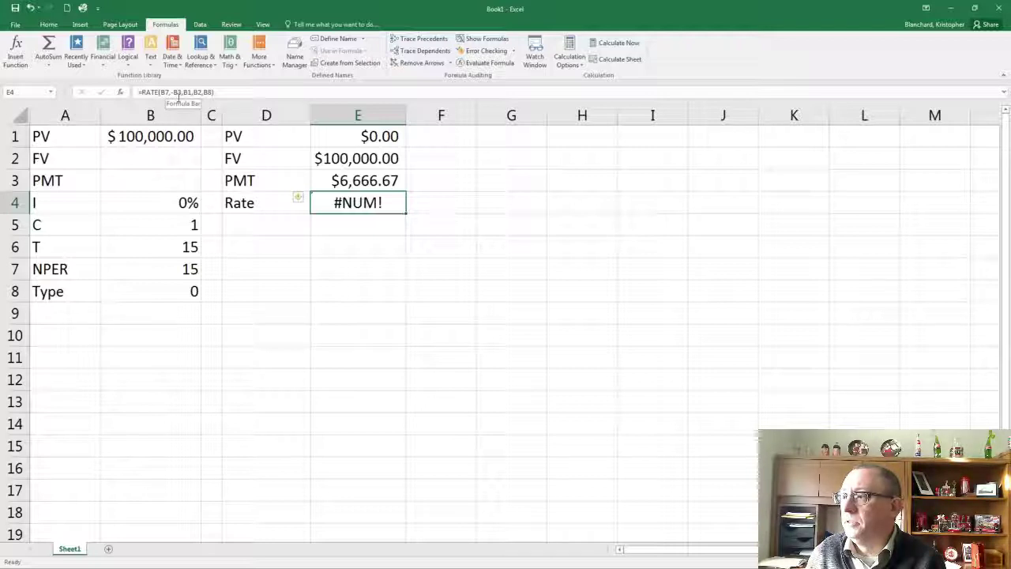
Enter 500 as the PMT input in B3 to test the RATE function
left_click(135, 166)
left_click(135, 182)
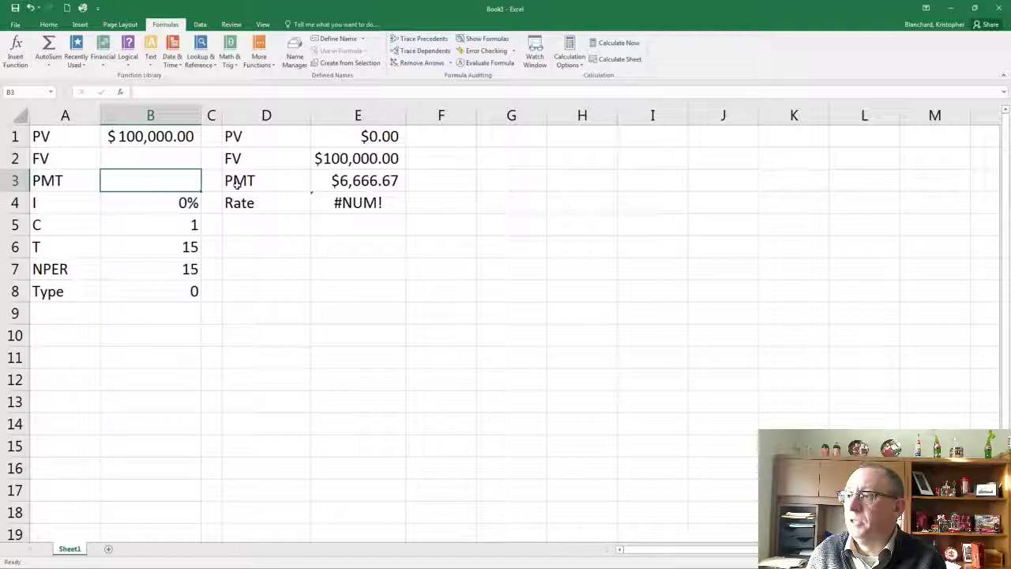
type("500")
key("Return")
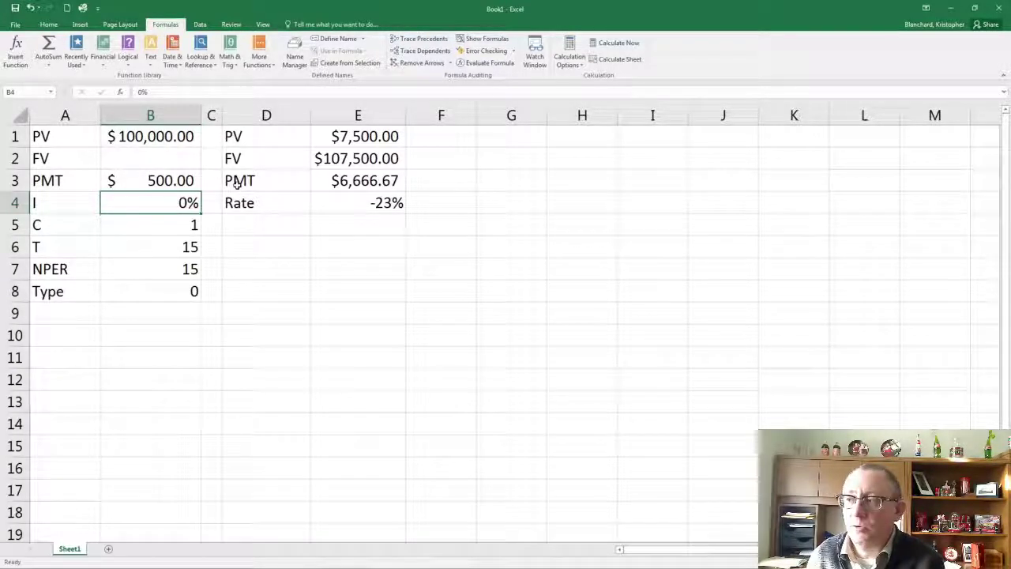
Restore the minus sign before B1 in the RATE formula in E4 and reselect the cell
left_click(370, 207)
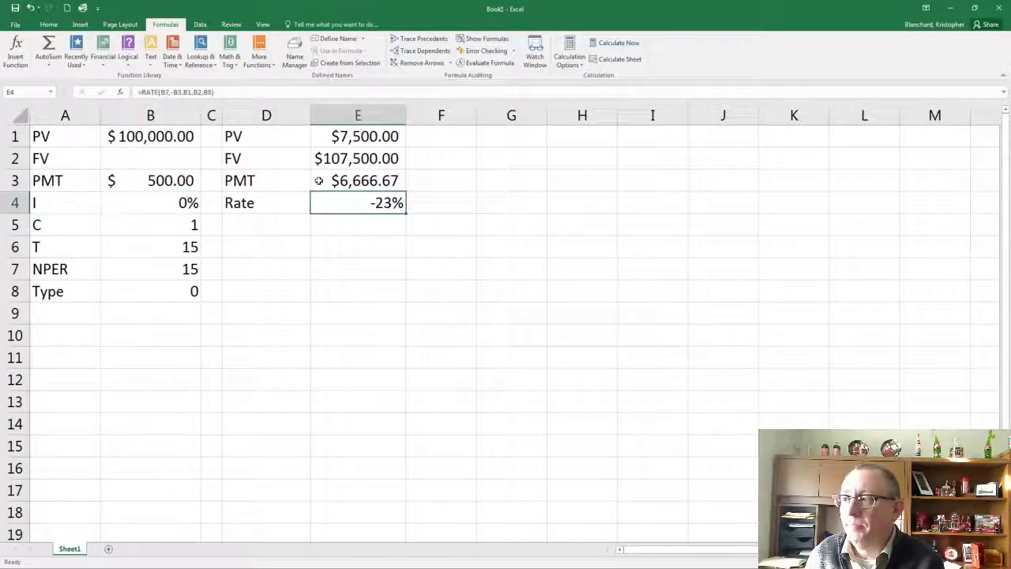
left_click(183, 93)
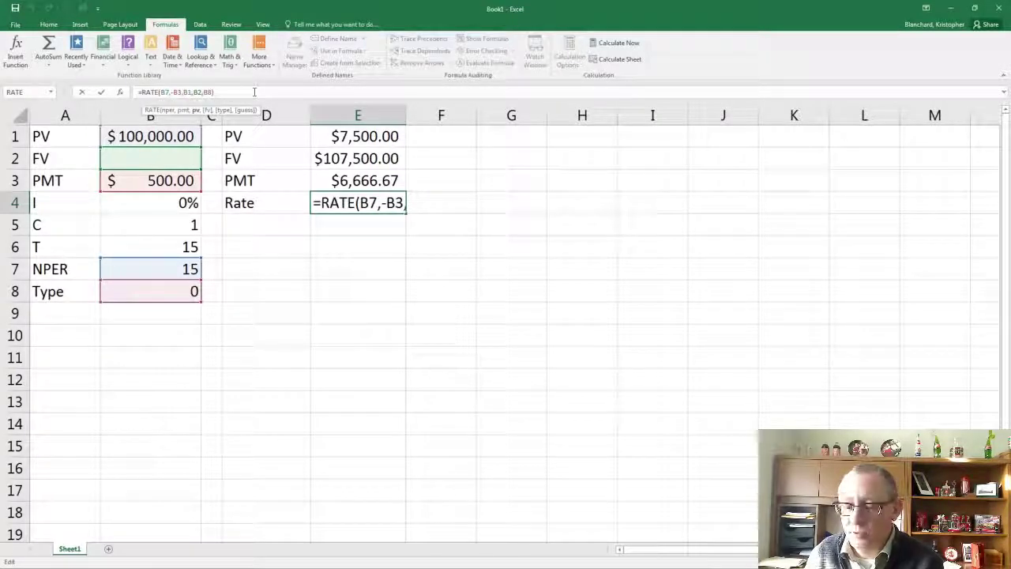
key("Return")
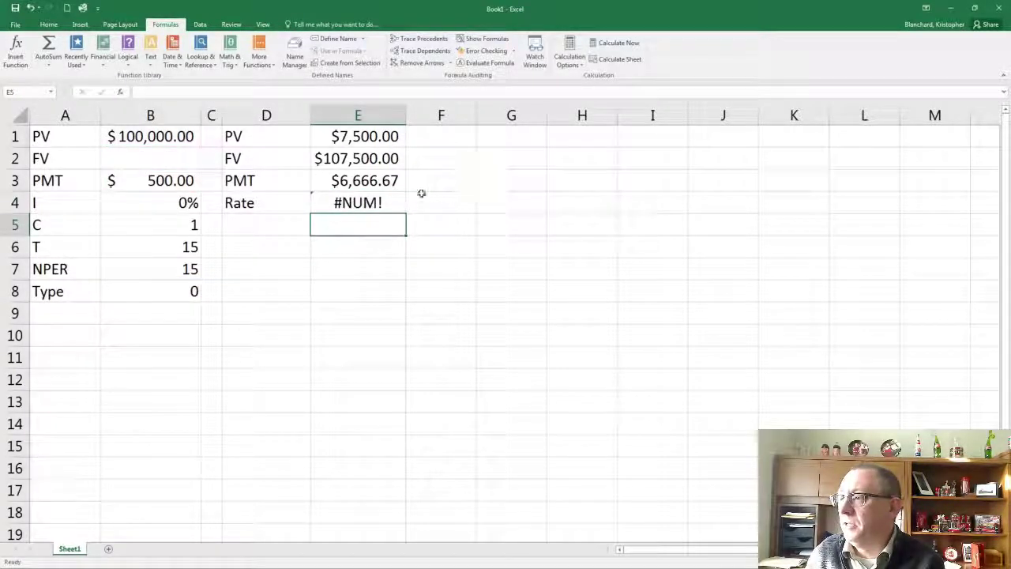
left_click(401, 198)
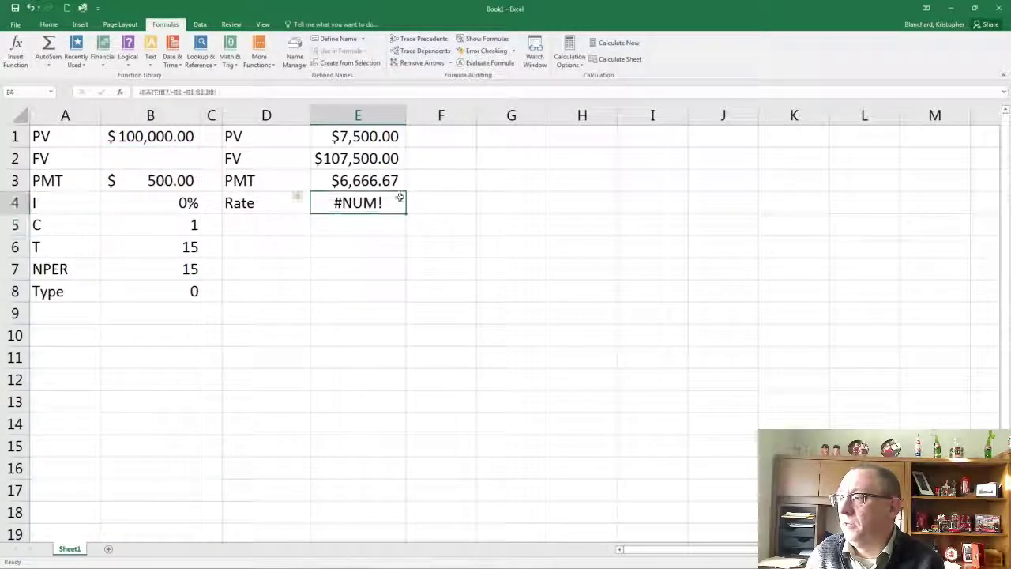
Remove the minus sign before B3 in the RATE formula in E4 and reselect the cell
left_click(180, 92)
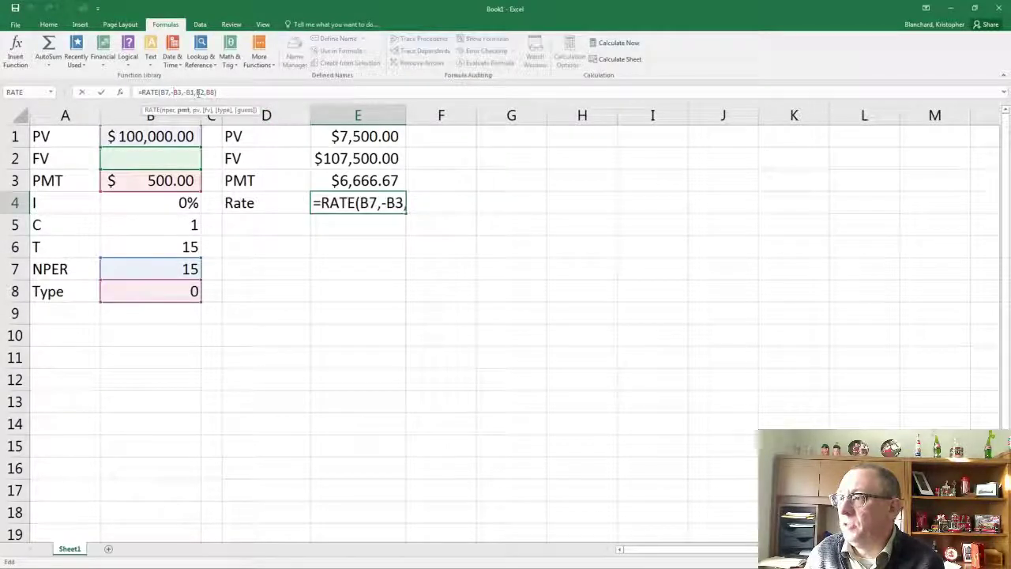
key("BackSpace")
key("Return")
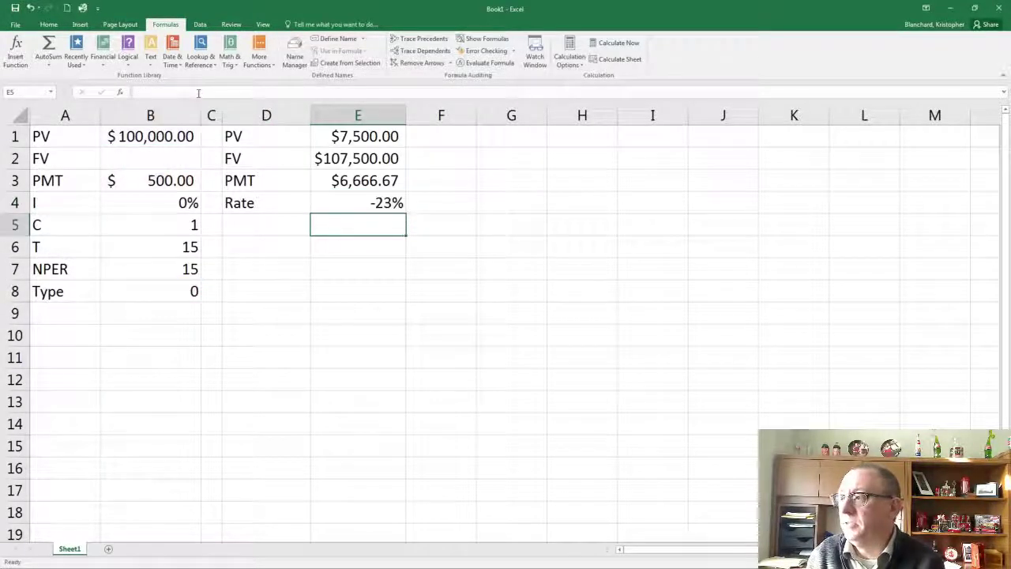
key("Up")
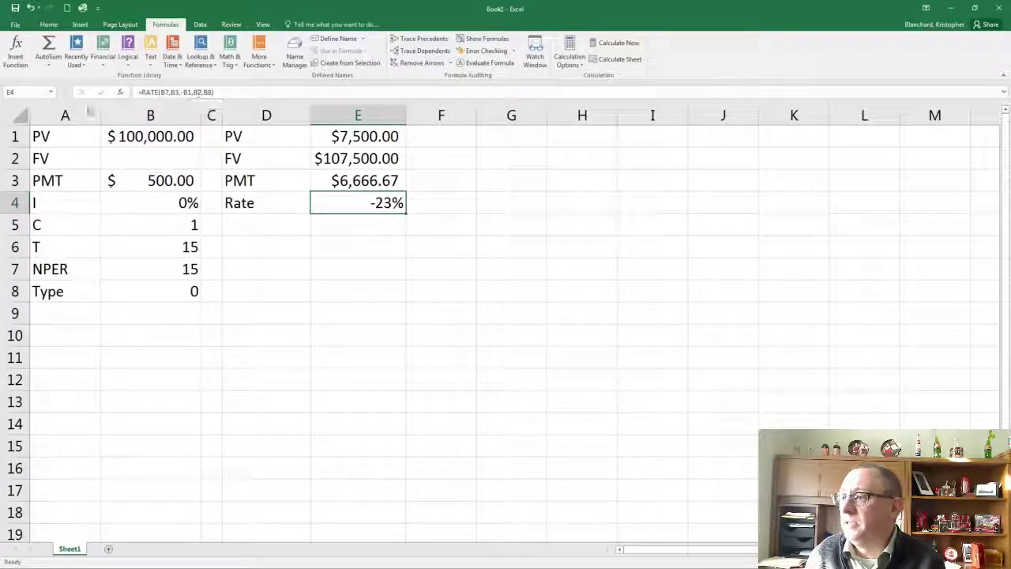
Set the PV input in B1 to 1000
left_click(133, 189)
left_click(166, 134)
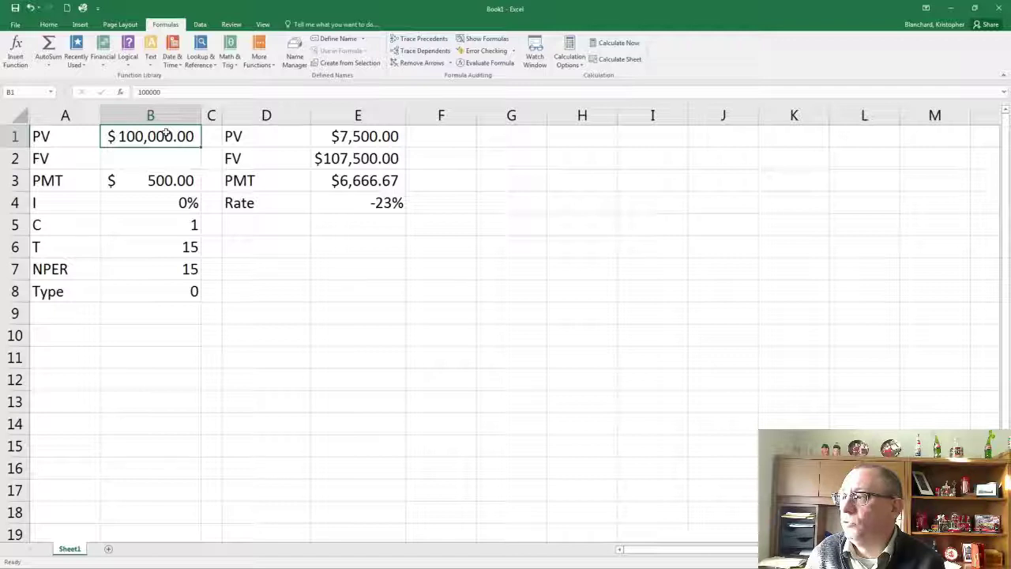
type("1,0")
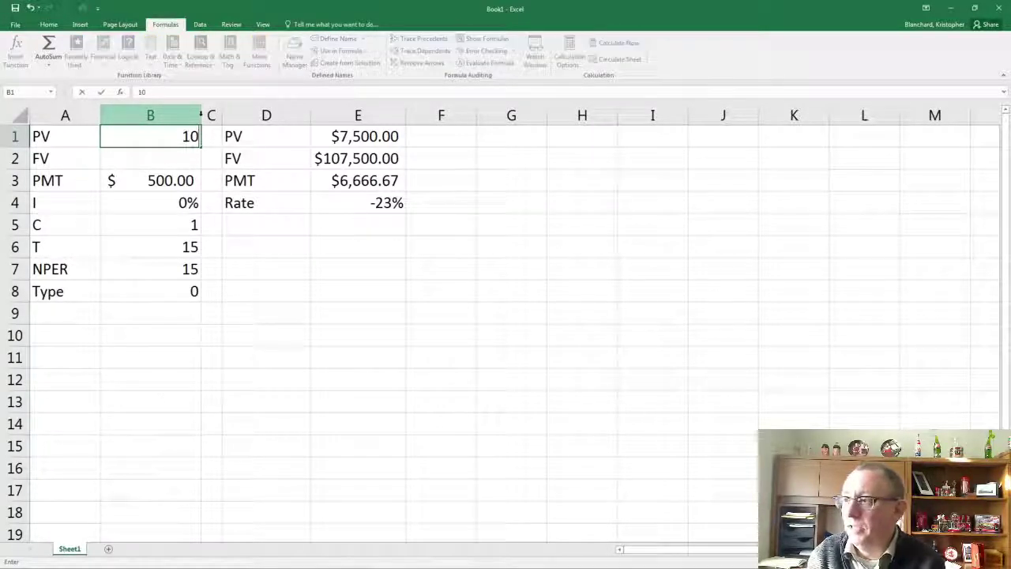
type("00")
key("Return")
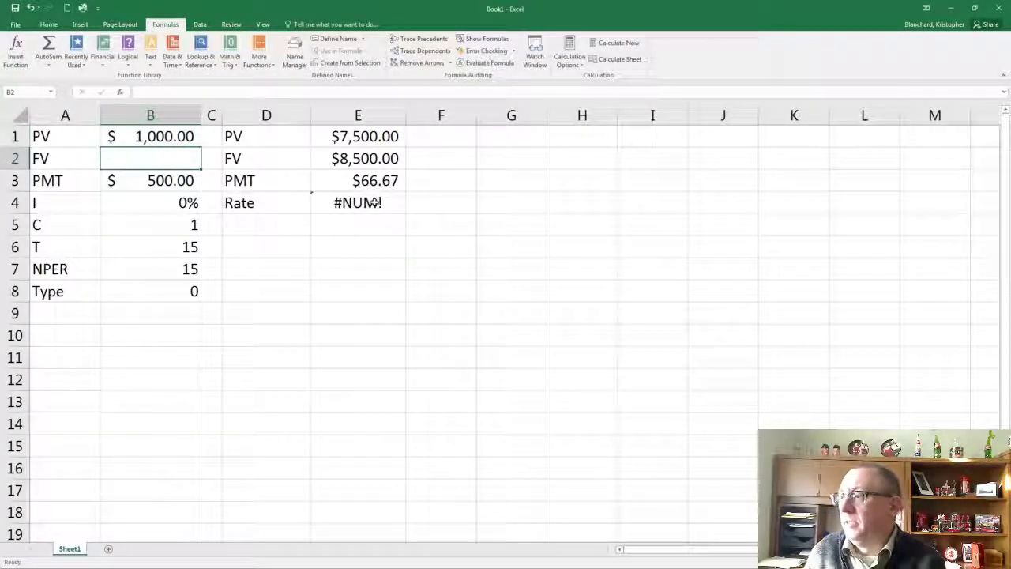
Restore the minus sign before B3 in the RATE formula in E4
left_click(374, 204)
left_click(188, 95)
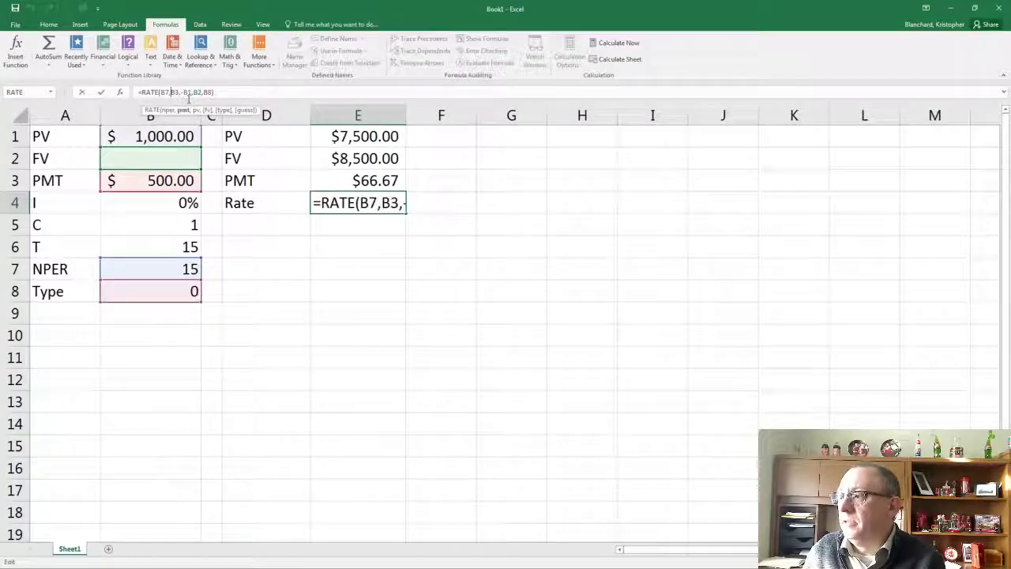
type("-")
key("Return")
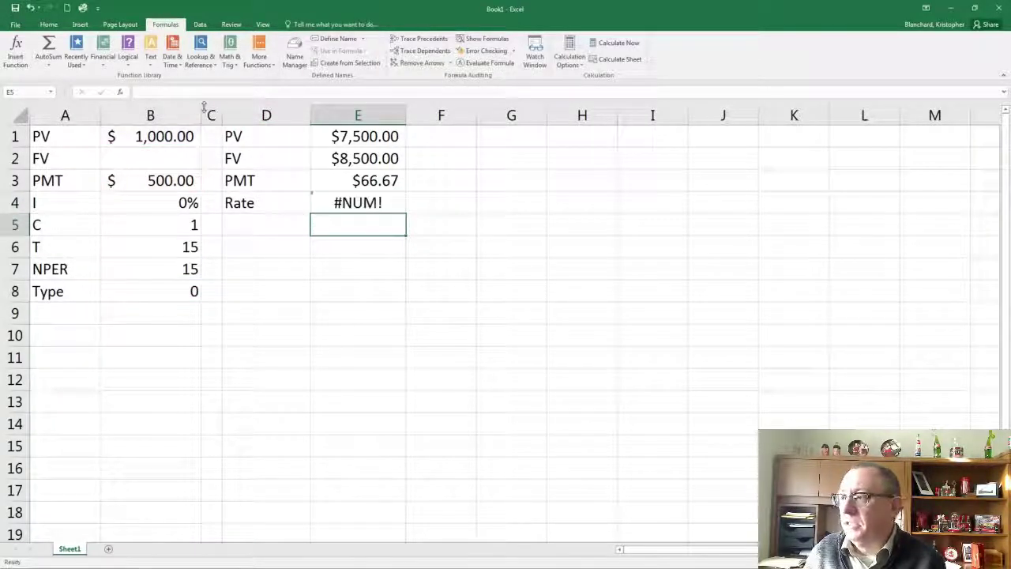
Clear the RATE formula from E4
left_click(348, 182)
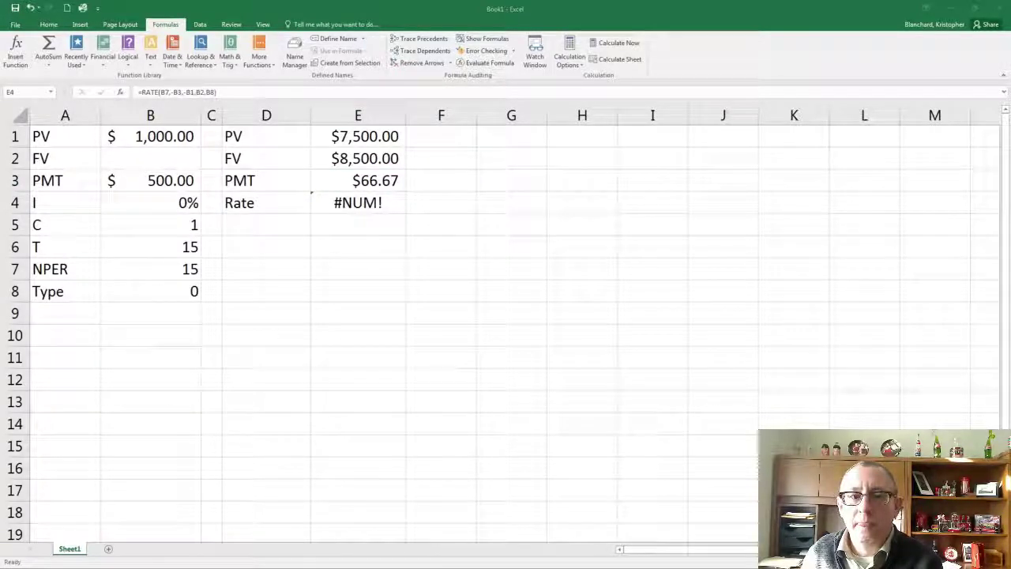
left_click(347, 202)
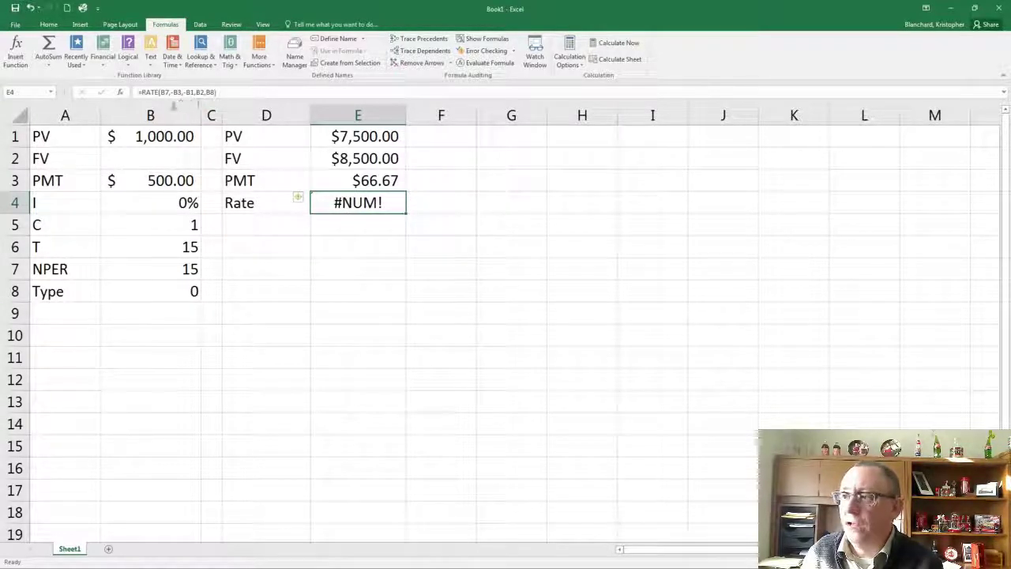
key("BackSpace")
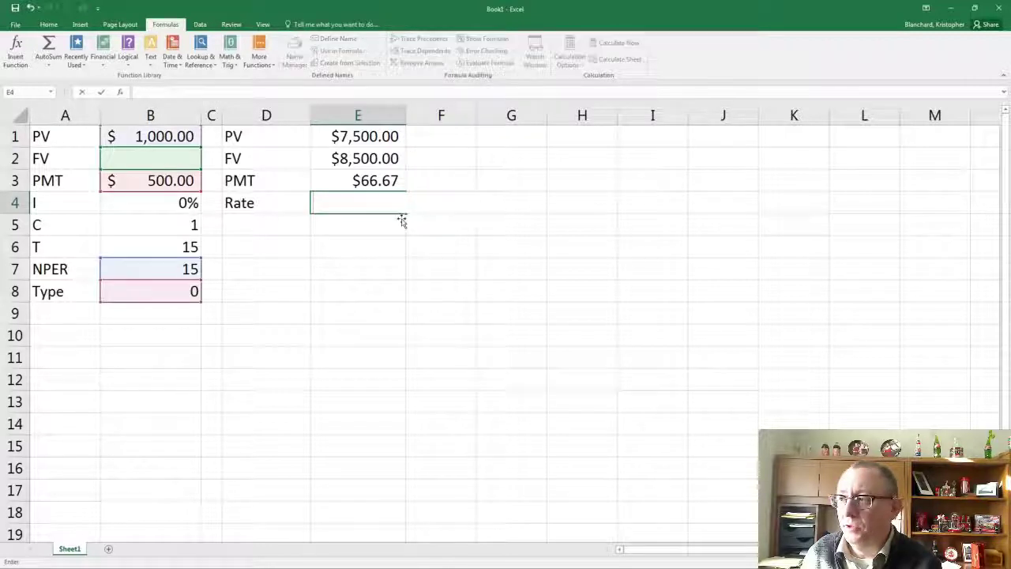
left_click(365, 266)
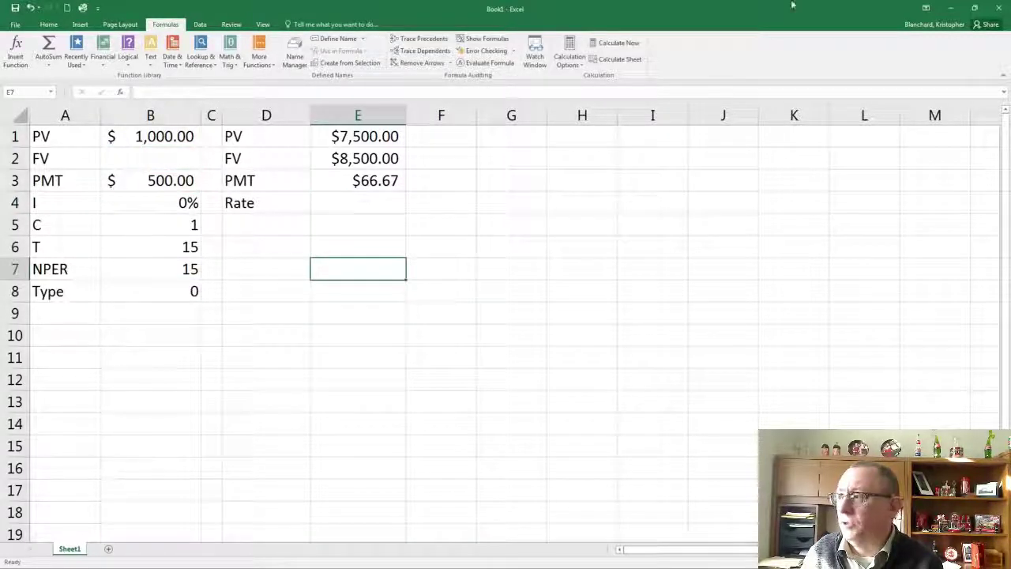
Insert the financial function RATE in E4 and set its Nper argument to B7
left_click(387, 199)
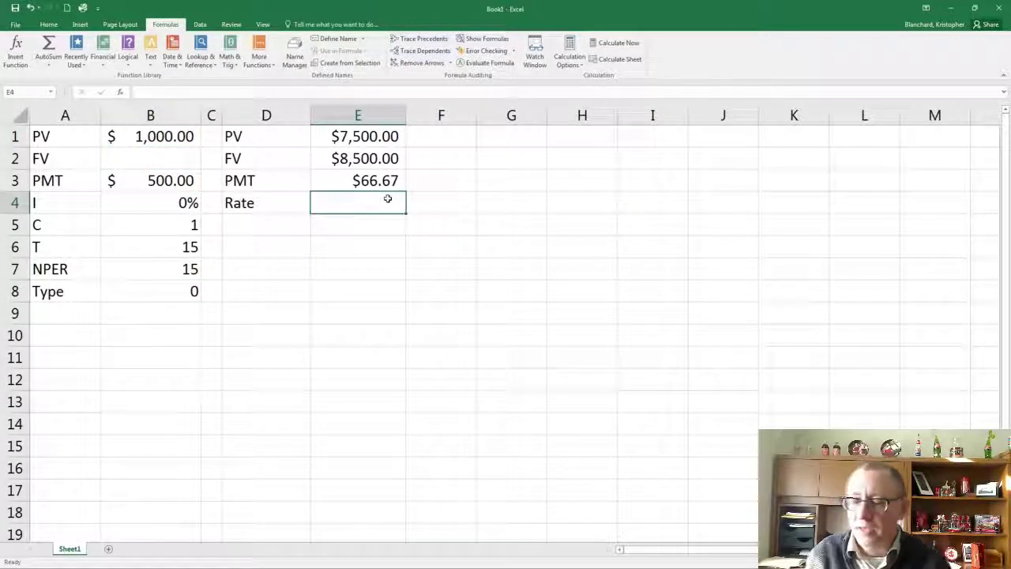
left_click(102, 56)
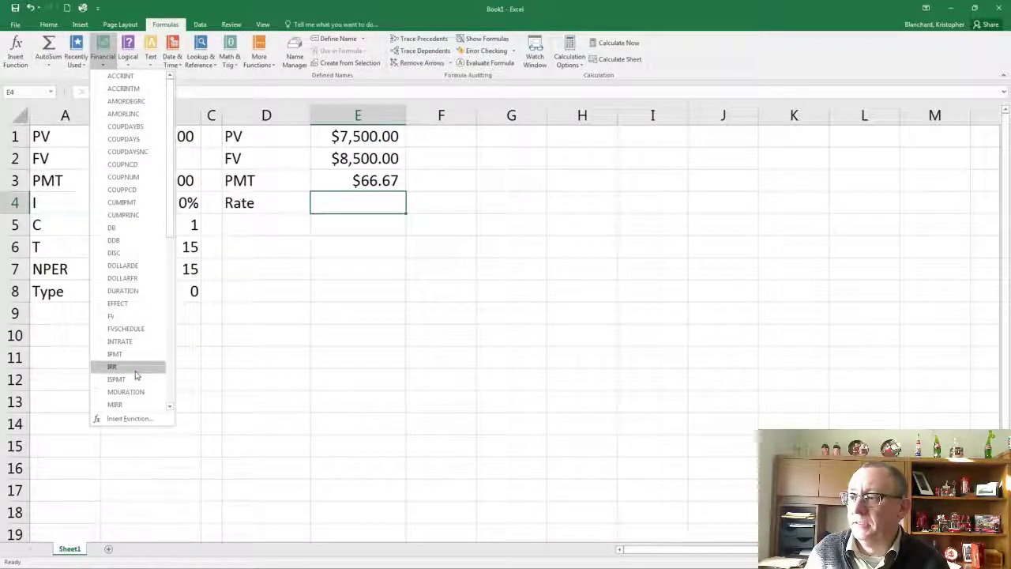
scroll(131, 362, "down", 3)
scroll(129, 367, "down", 1)
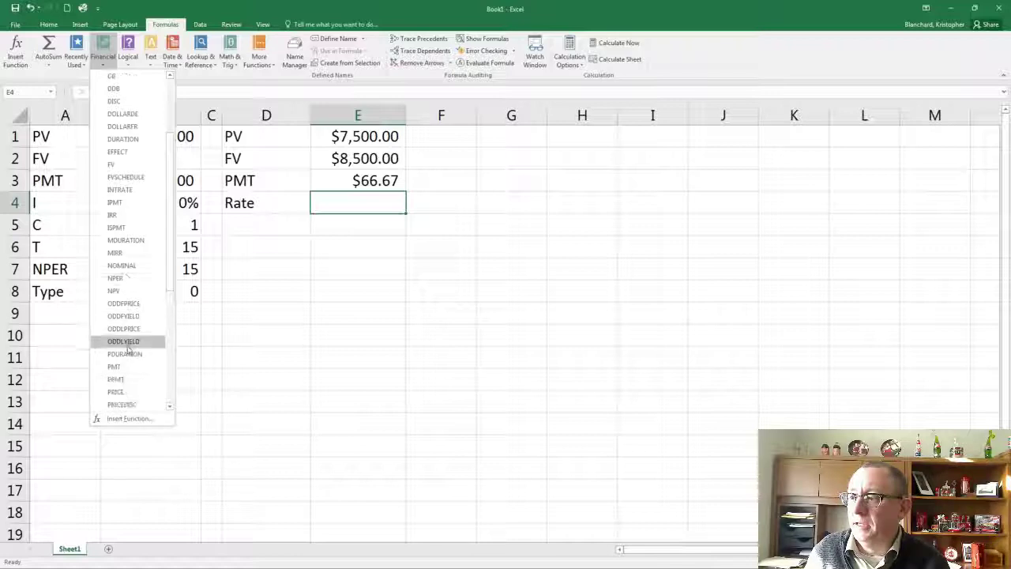
scroll(127, 373, "down", 3)
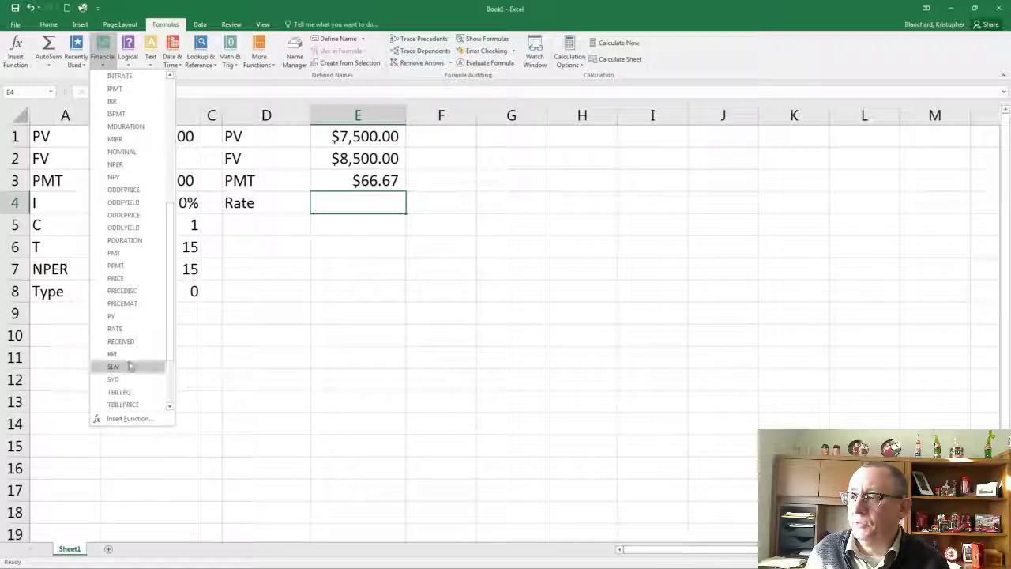
left_click(136, 331)
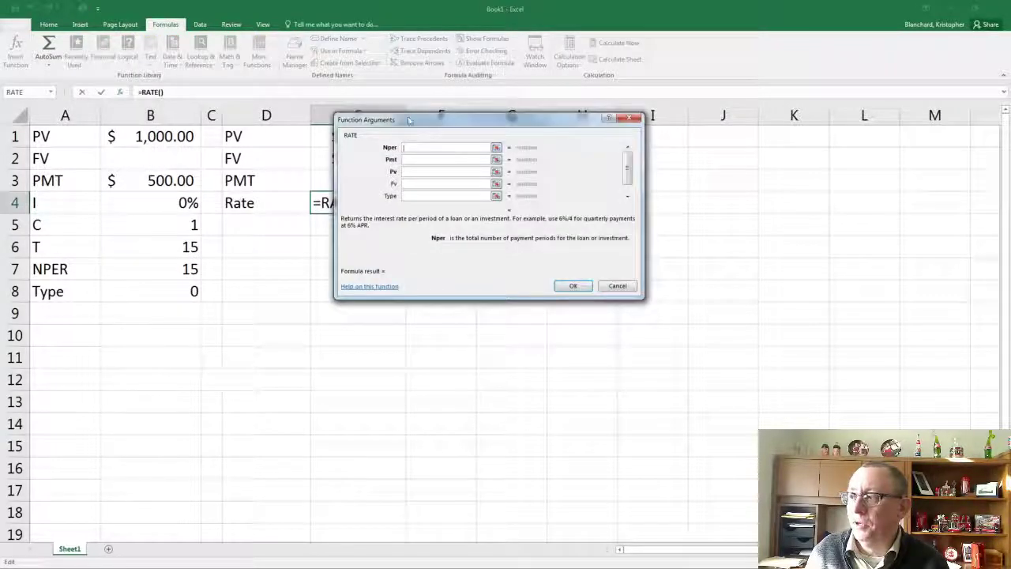
left_click_drag(421, 106, 490, 100)
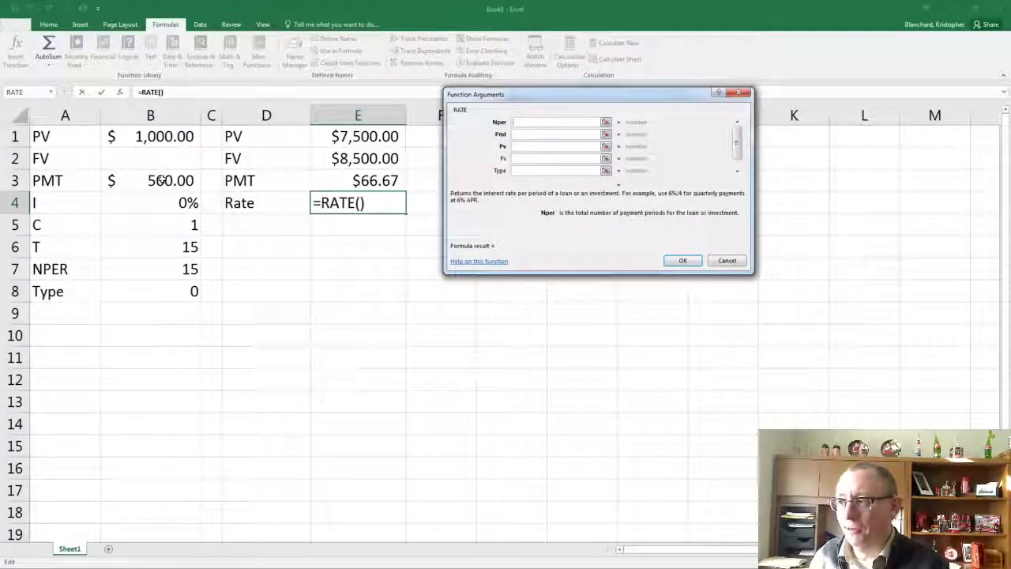
left_click(155, 269)
Set the RATE function's Pmt argument to -B3 and its Pv argument to -B1
left_click(572, 134)
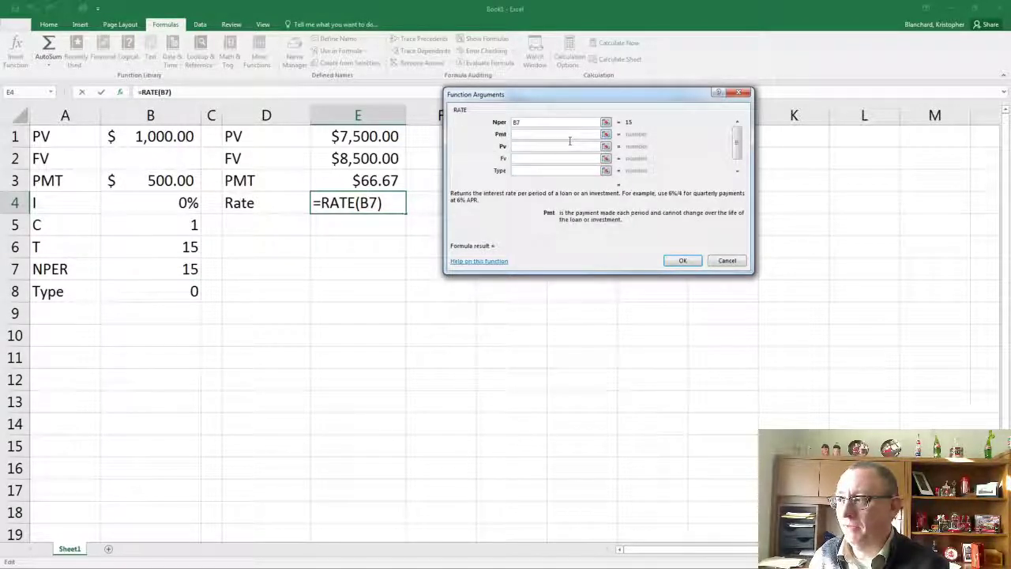
left_click(166, 183)
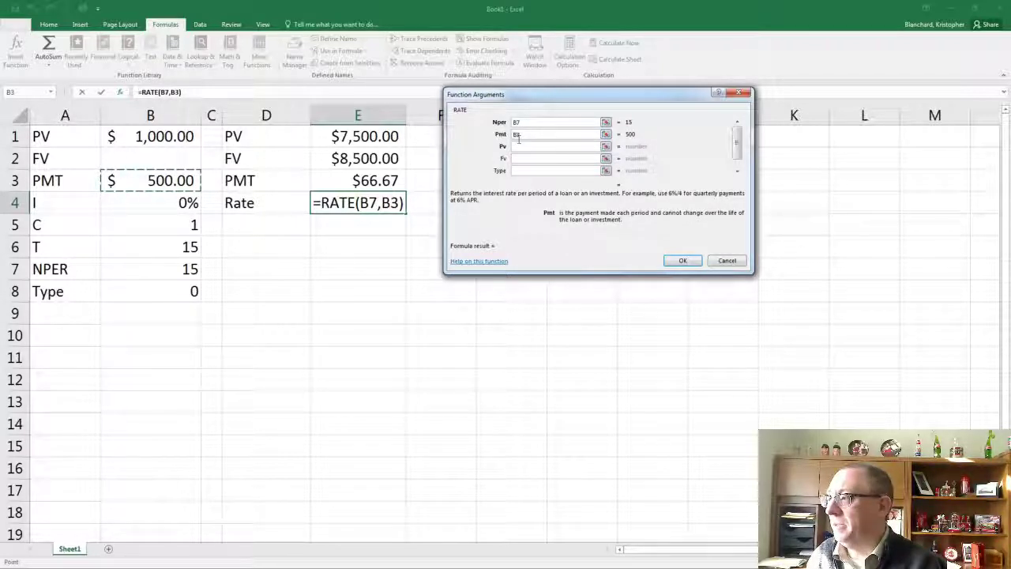
left_click(564, 137)
key("Home")
type("-")
left_click(560, 147)
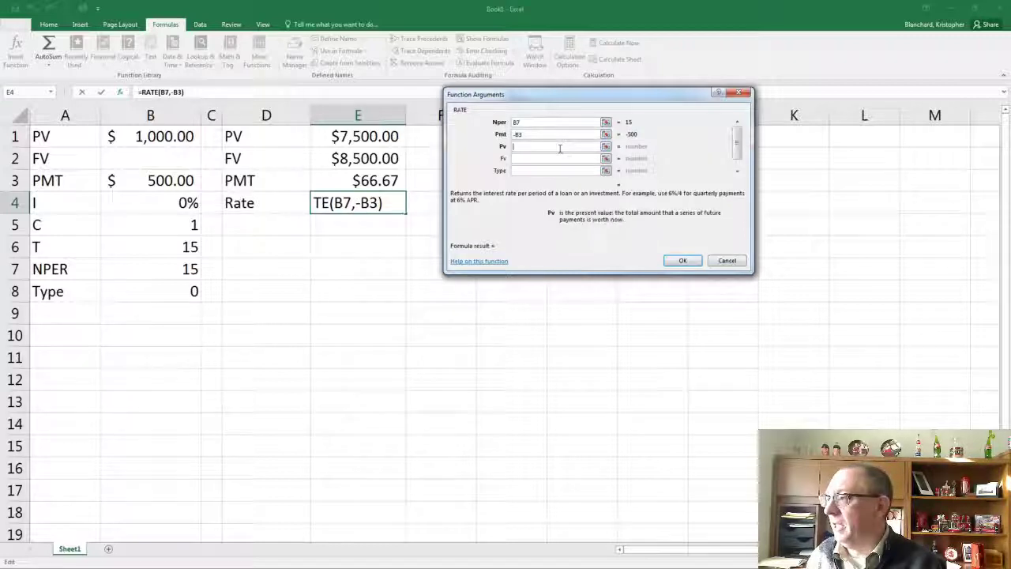
type("-")
left_click(168, 141)
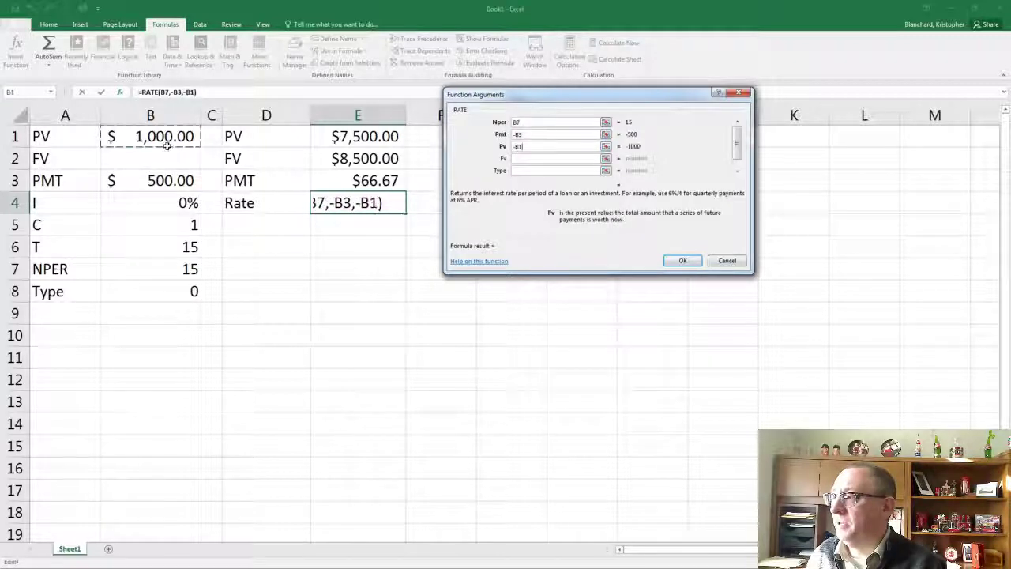
left_click(173, 166)
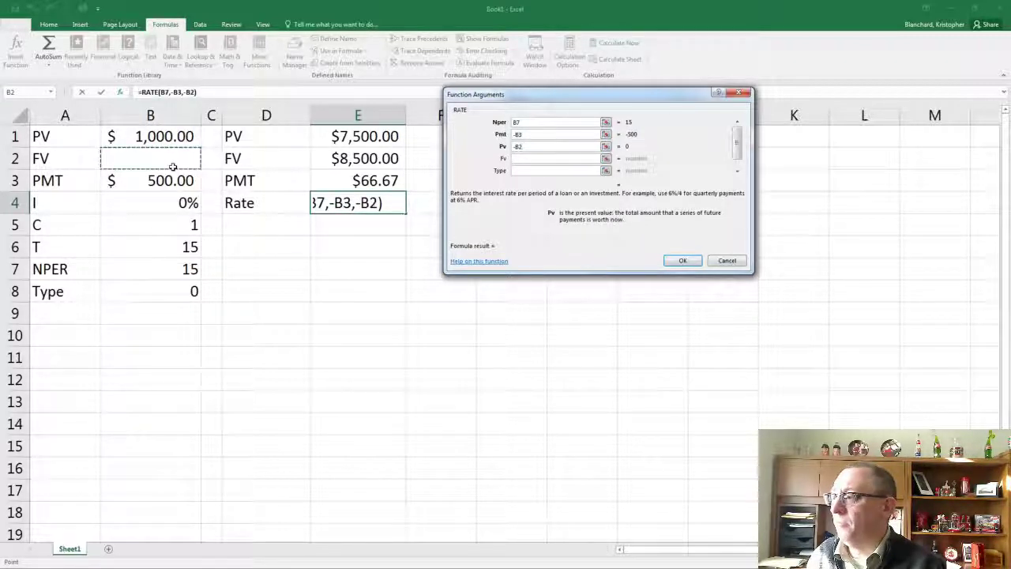
left_click(168, 140)
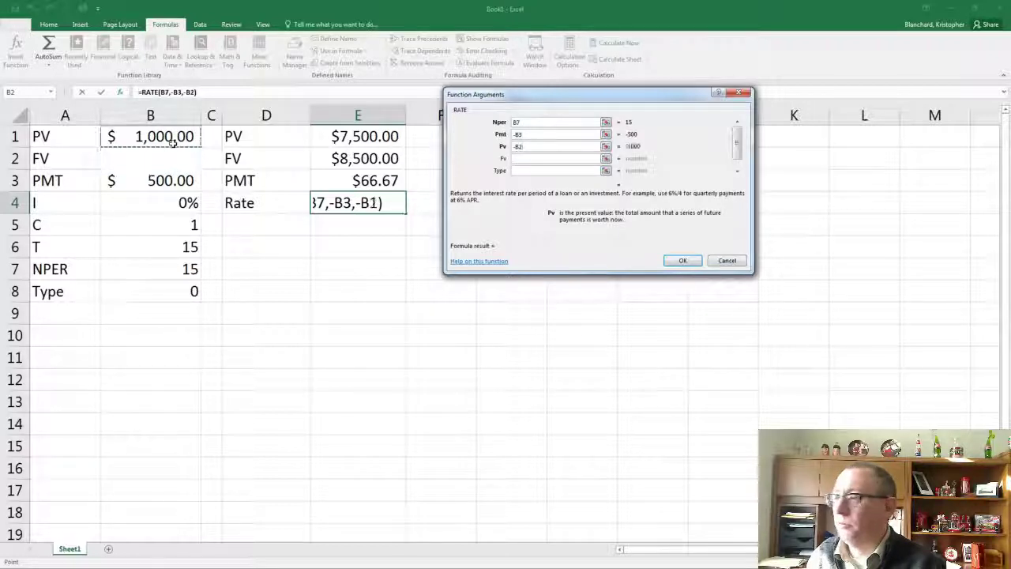
Set the RATE function's Fv argument to B2 and Type to B8, and complete the formula
left_click(540, 158)
left_click(172, 166)
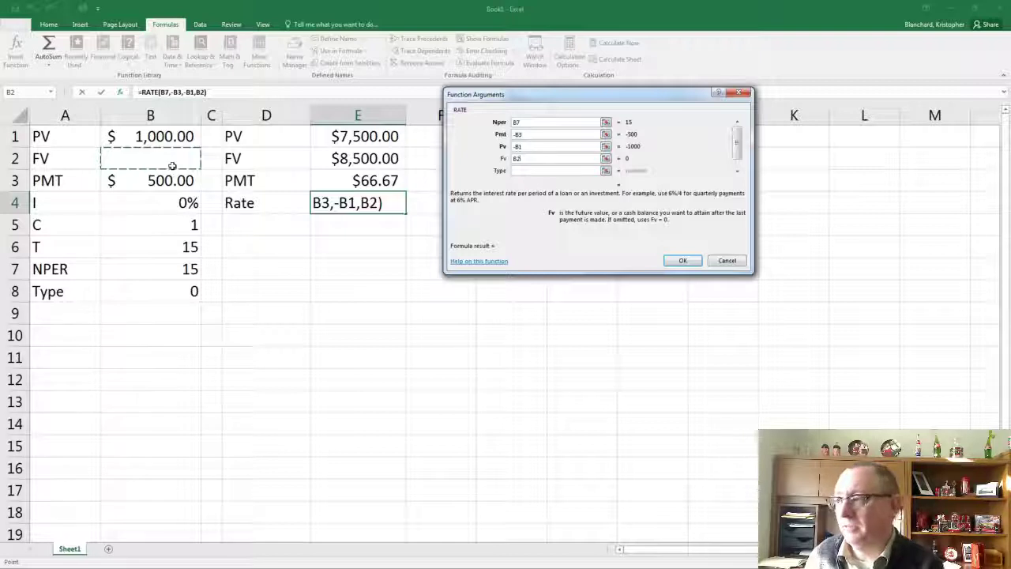
left_click(529, 172)
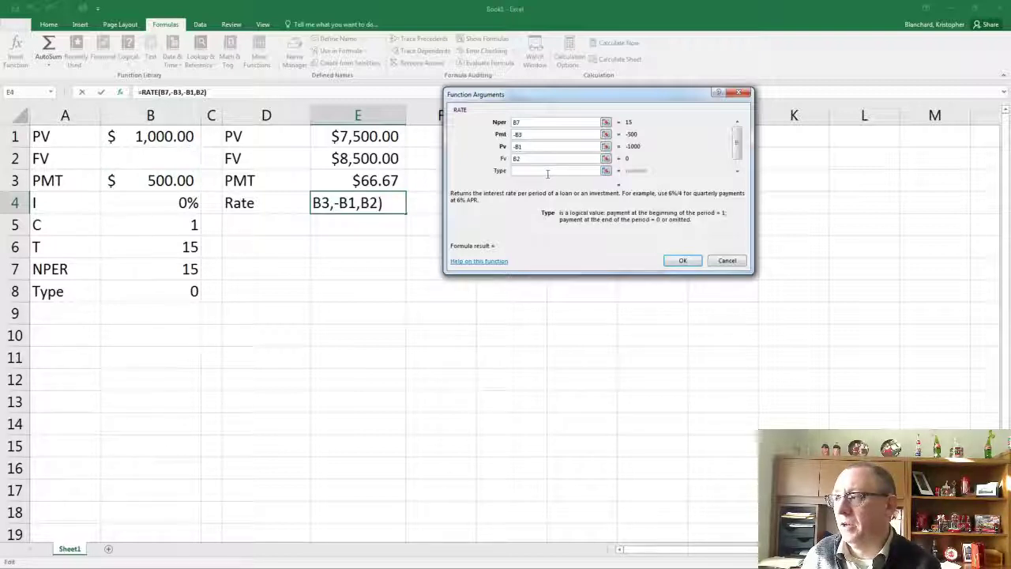
left_click(169, 290)
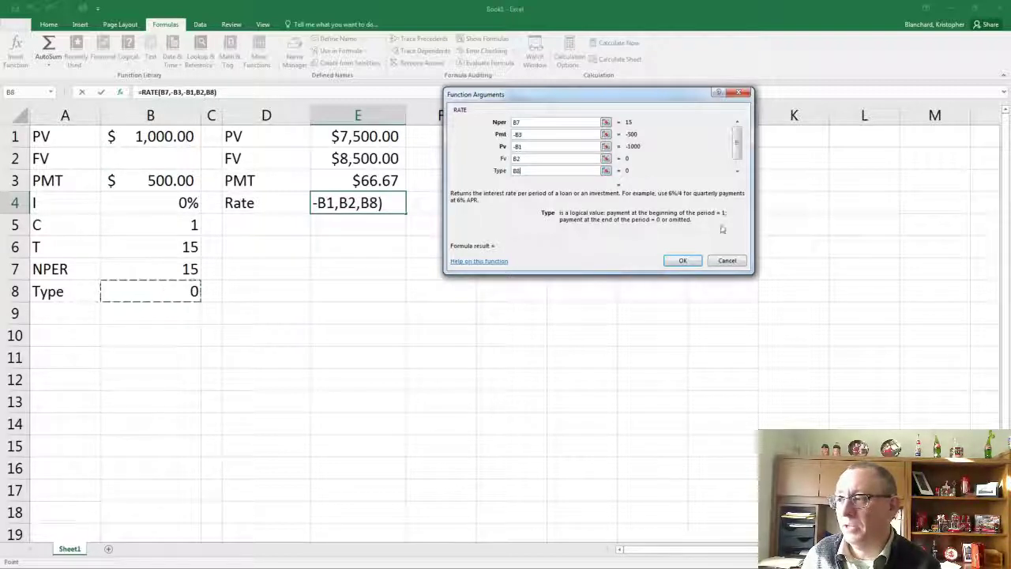
key("Return")
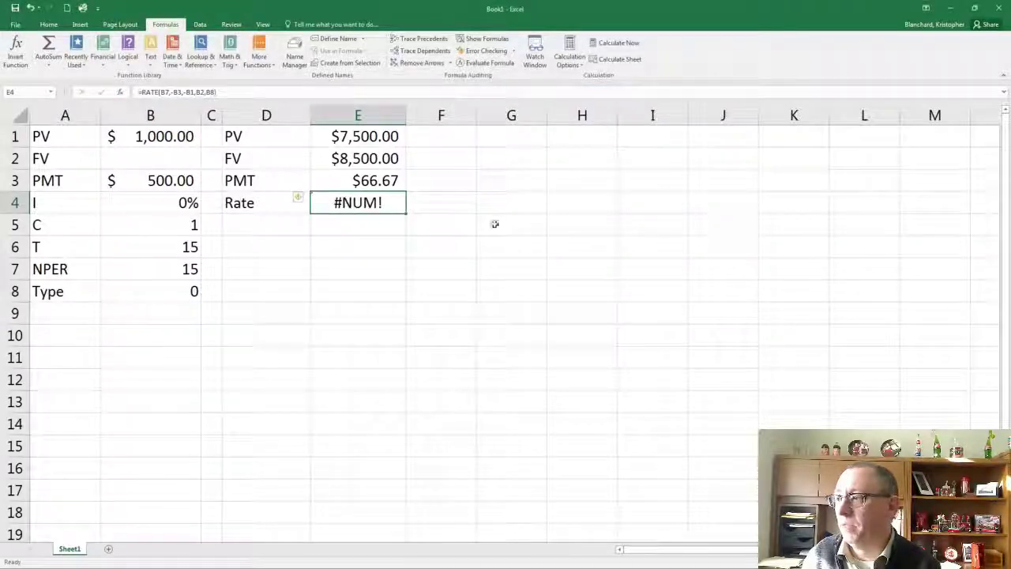
Clear the PMT input in B3
left_click(173, 186)
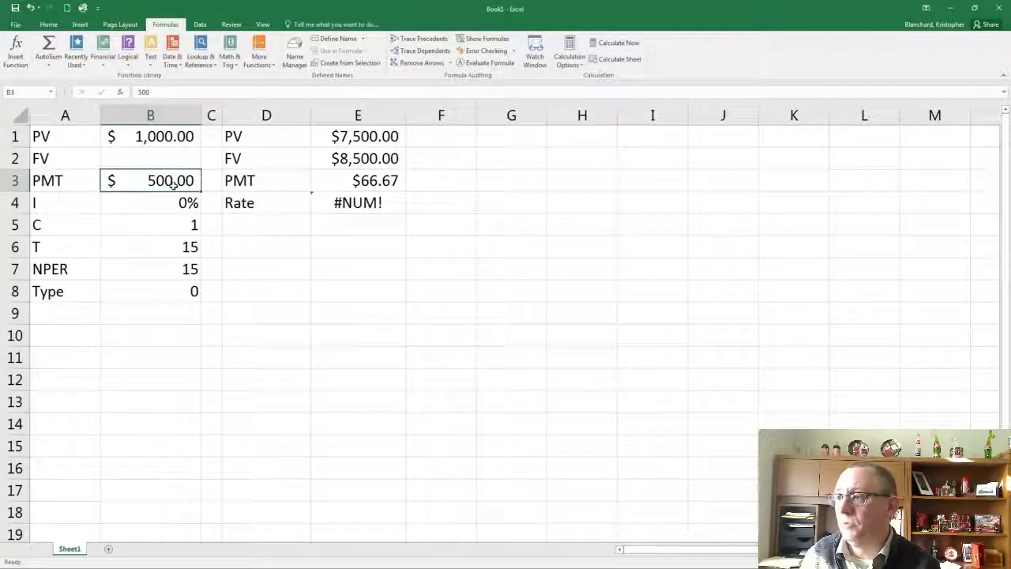
left_click(150, 140)
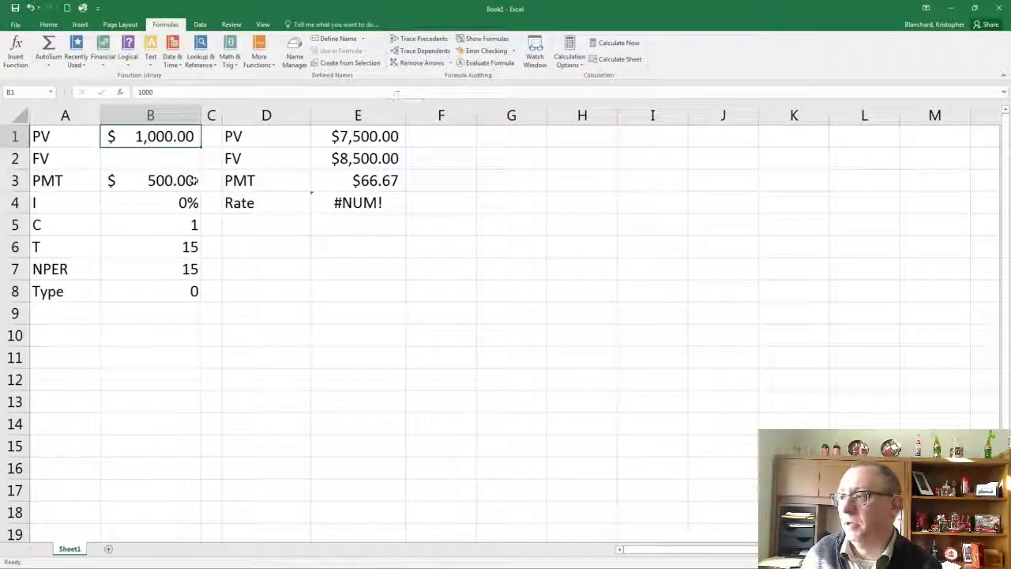
left_click(158, 184)
key("BackSpace")
Enter 1500 as the FV input in B2 and select the RATE result in E4
left_click(164, 154)
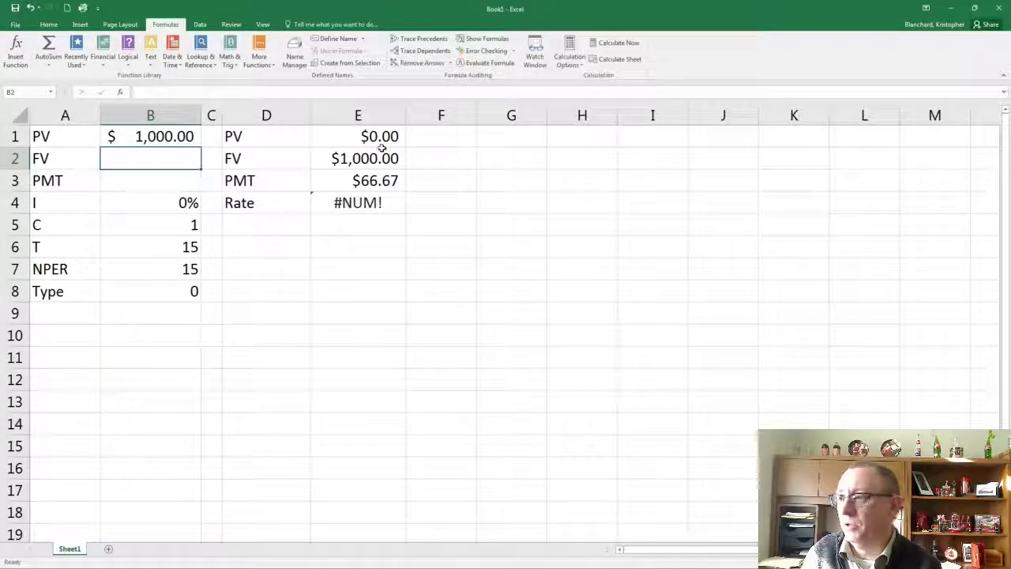
type("1,500")
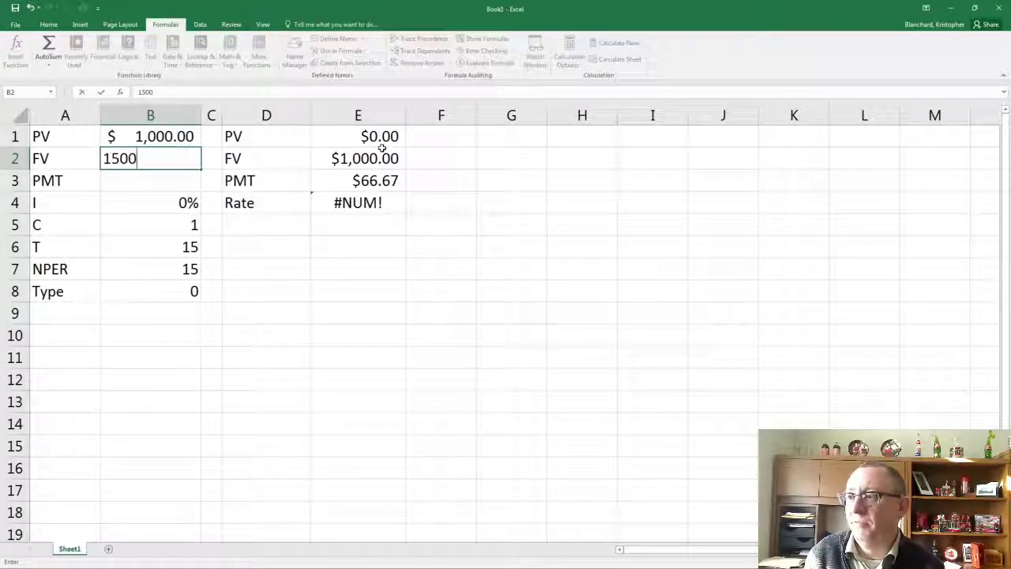
key("Return")
left_click(361, 204)
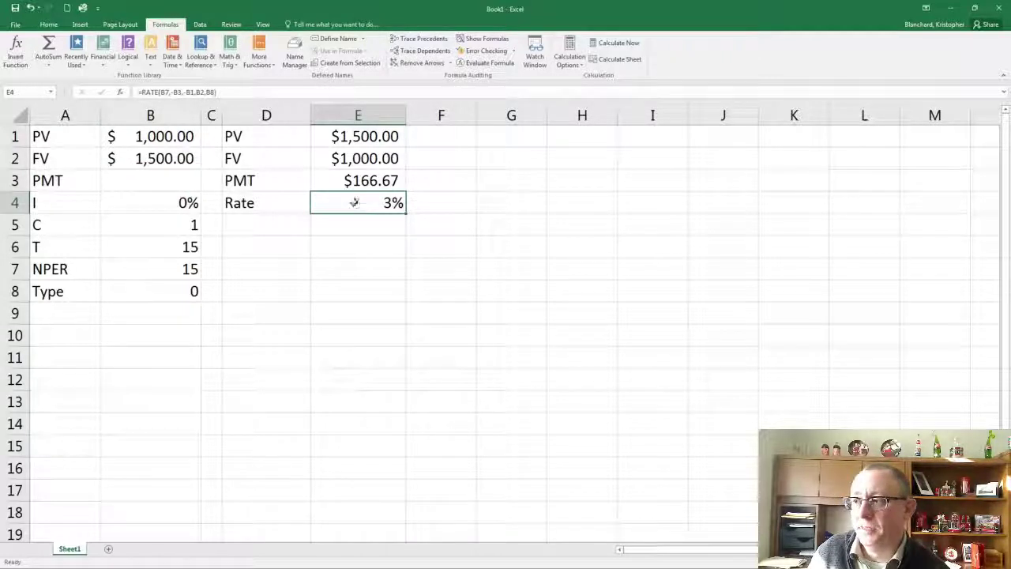
Enter the label "Period" in F4, next to the RATE result
left_click(429, 204)
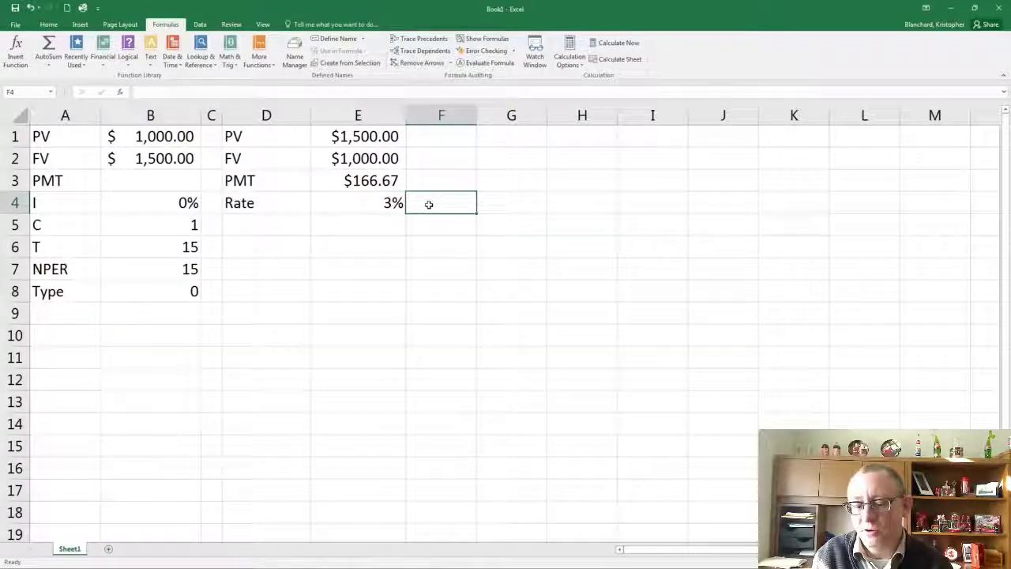
type("Perdiod")
key("BackSpace")
key("BackSpace")
key("BackSpace")
key("BackSpace")
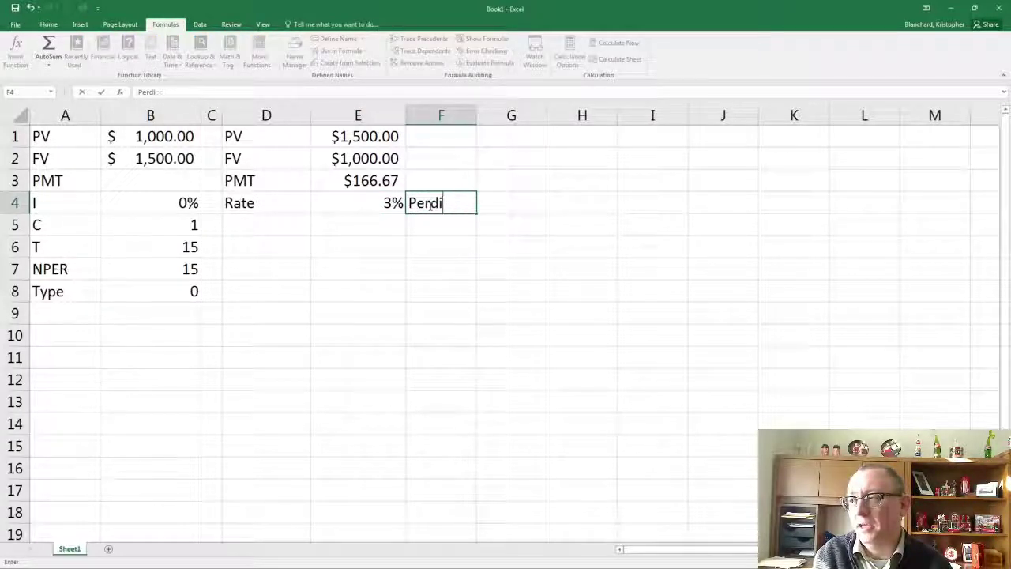
type("iod")
key("Tab")
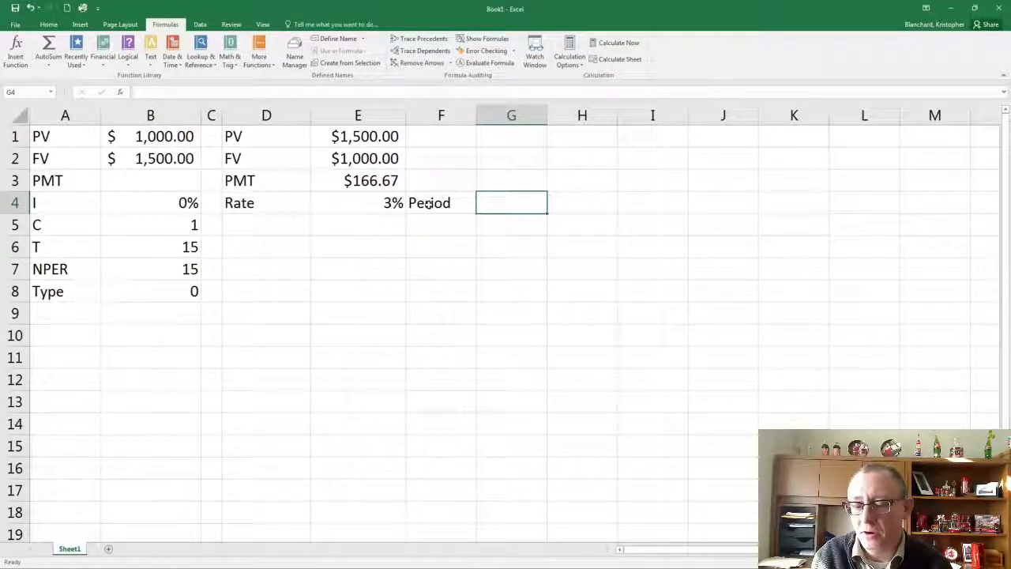
Enter the formula =E4*B5 in G4 to multiply the rate by the compounding periods
type("=")
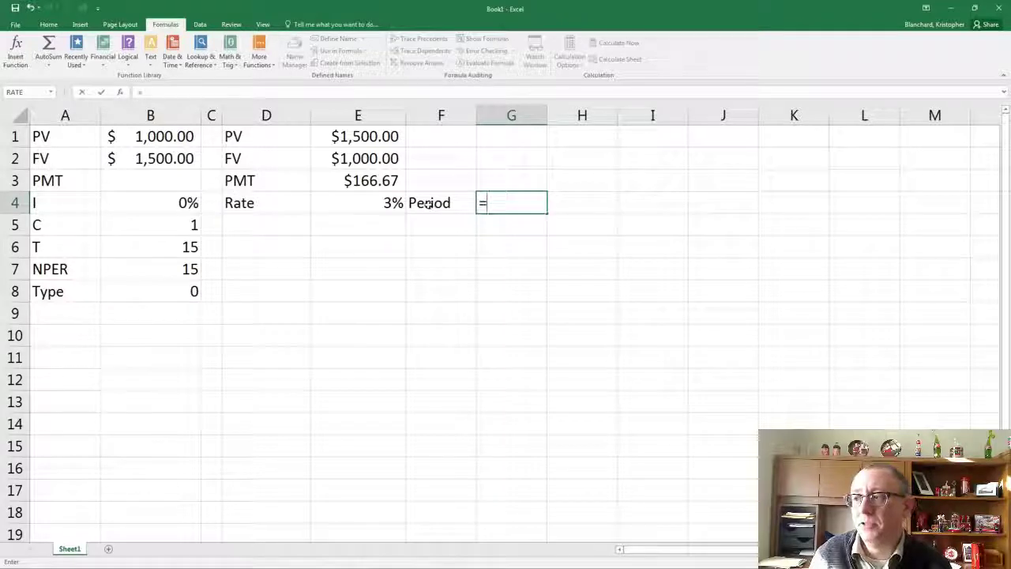
left_click(379, 206)
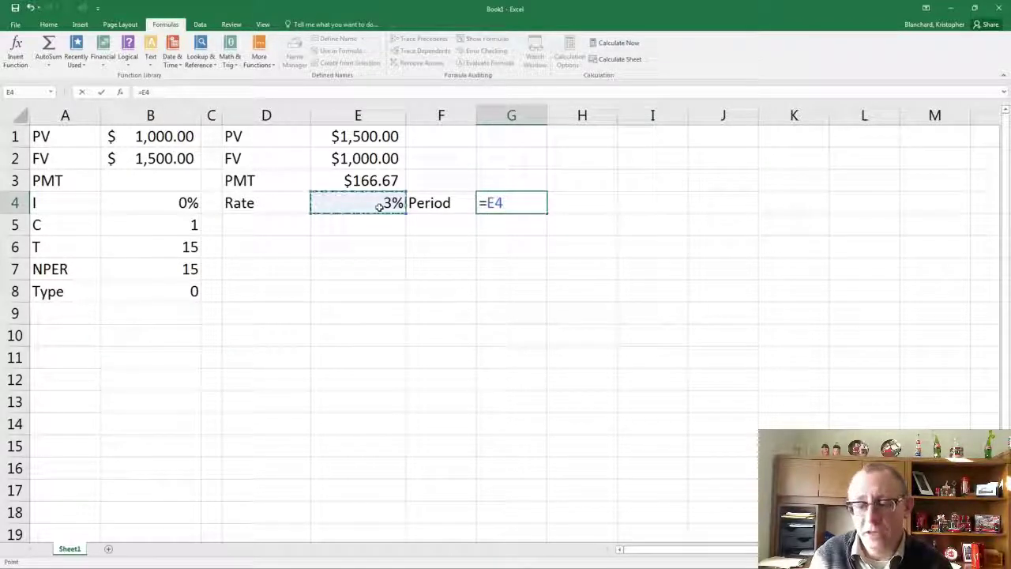
type("*")
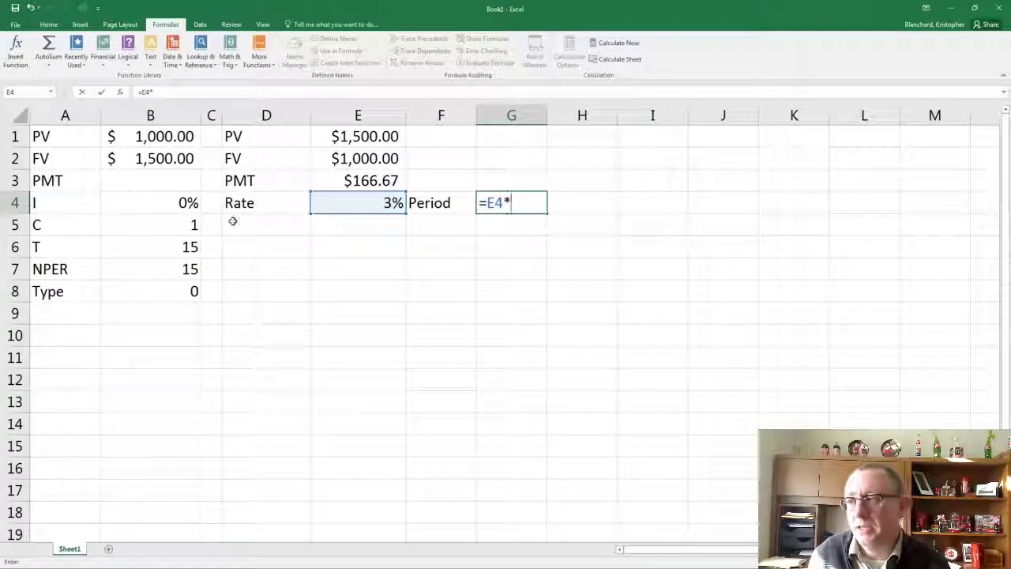
left_click(184, 230)
key("Return")
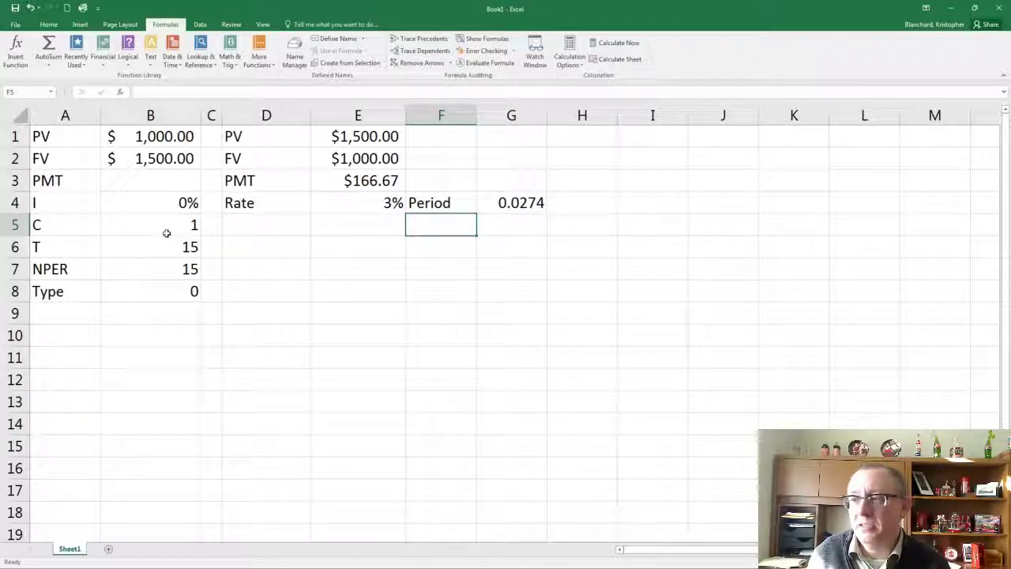
left_click(167, 233)
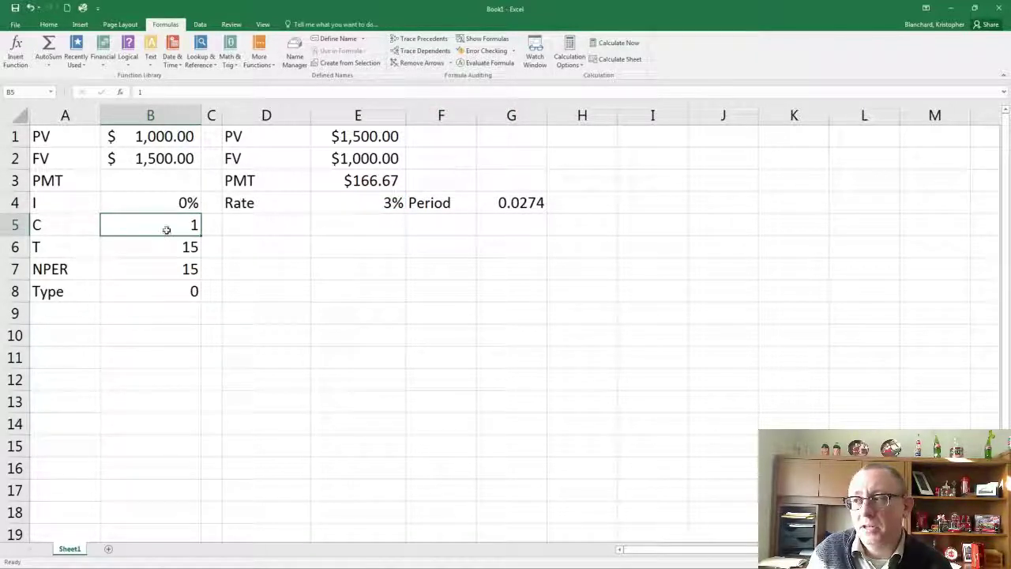
Format G4 as a percentage with two decimal places and show two decimals on the rate in E4
left_click(535, 203)
left_click(48, 24)
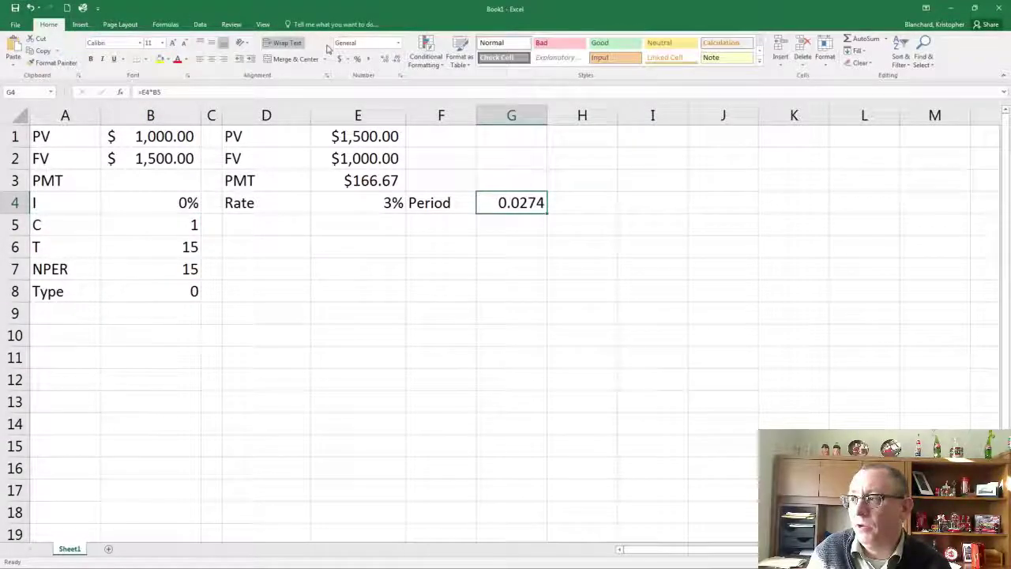
left_click(357, 60)
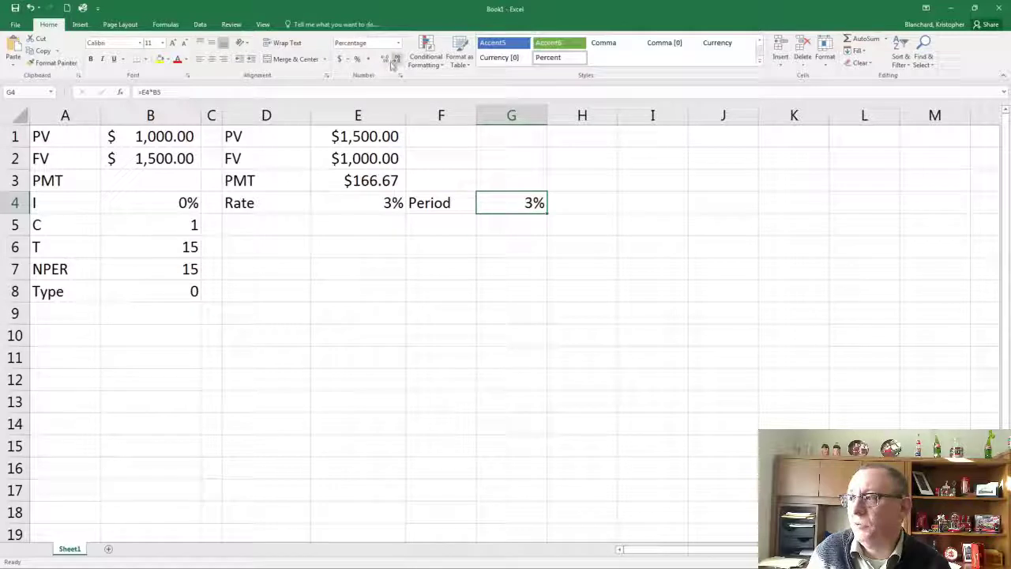
left_click(386, 61)
left_click(385, 60)
left_click(361, 203)
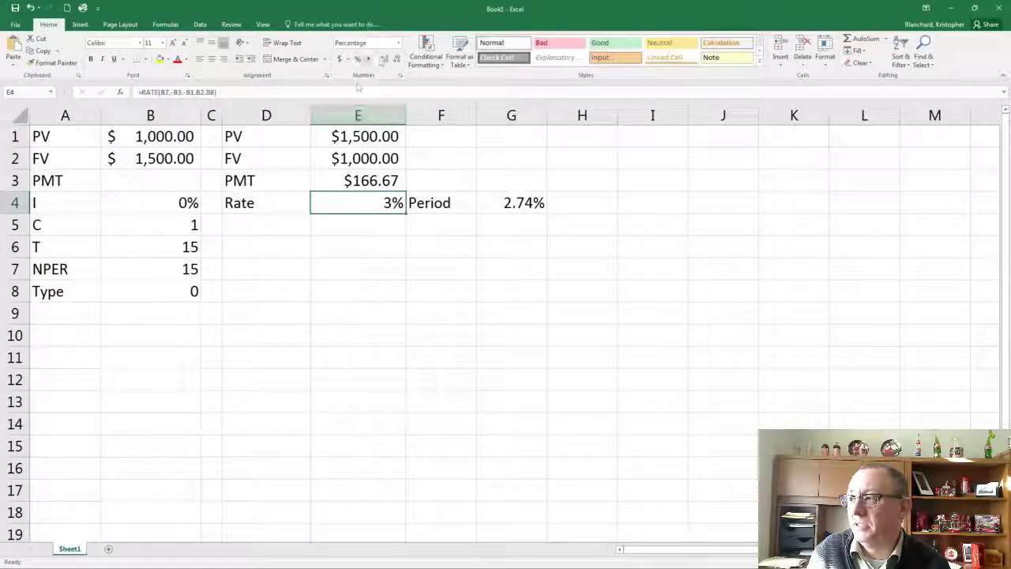
left_click(386, 60)
left_click(385, 60)
Set the C input in B5 to 12 and select the RATE result in E4
left_click(147, 229)
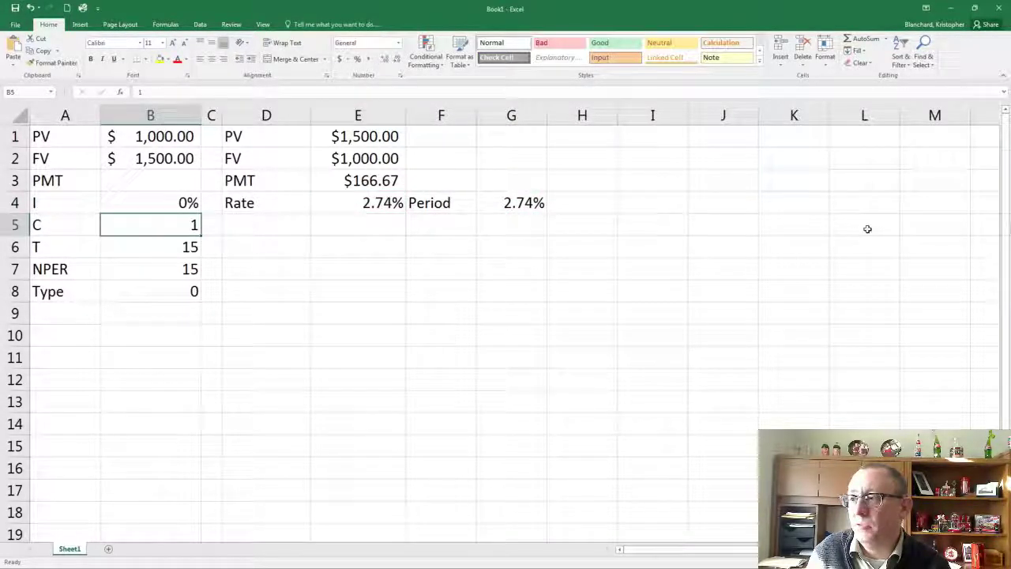
type("12")
key("Return")
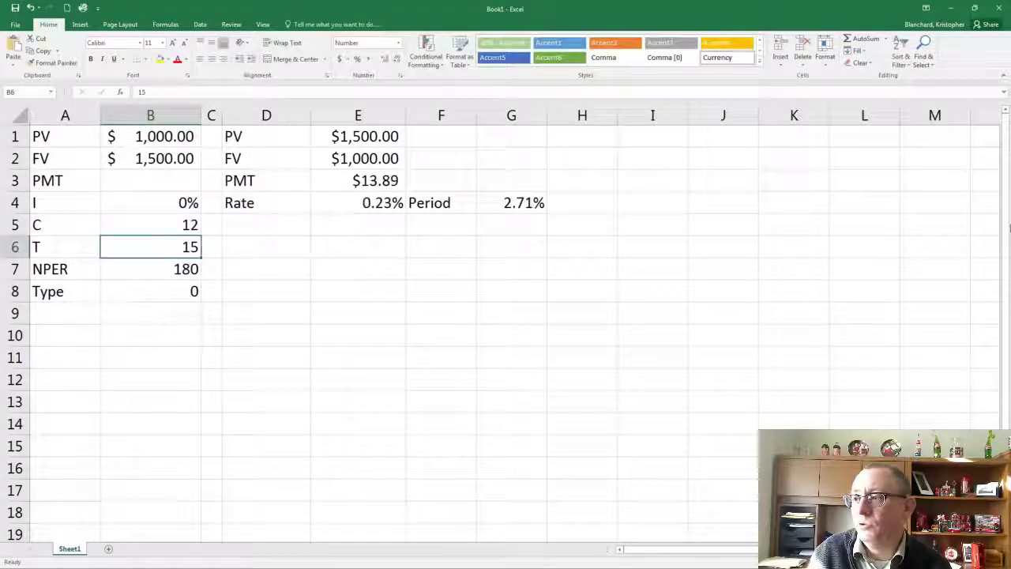
left_click(331, 200)
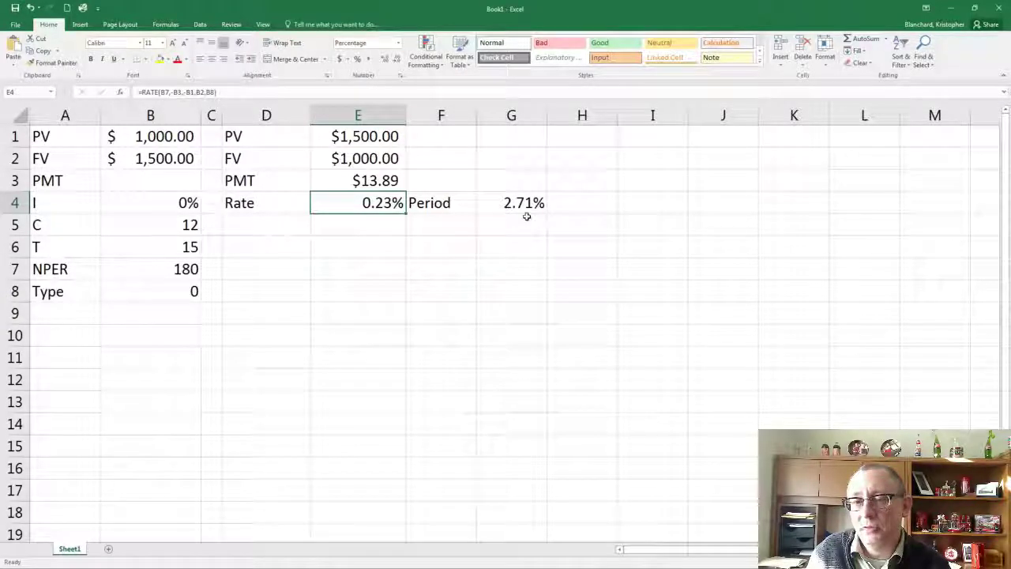
Enter the label "NPER" in D5, below the Rate label
left_click(288, 228)
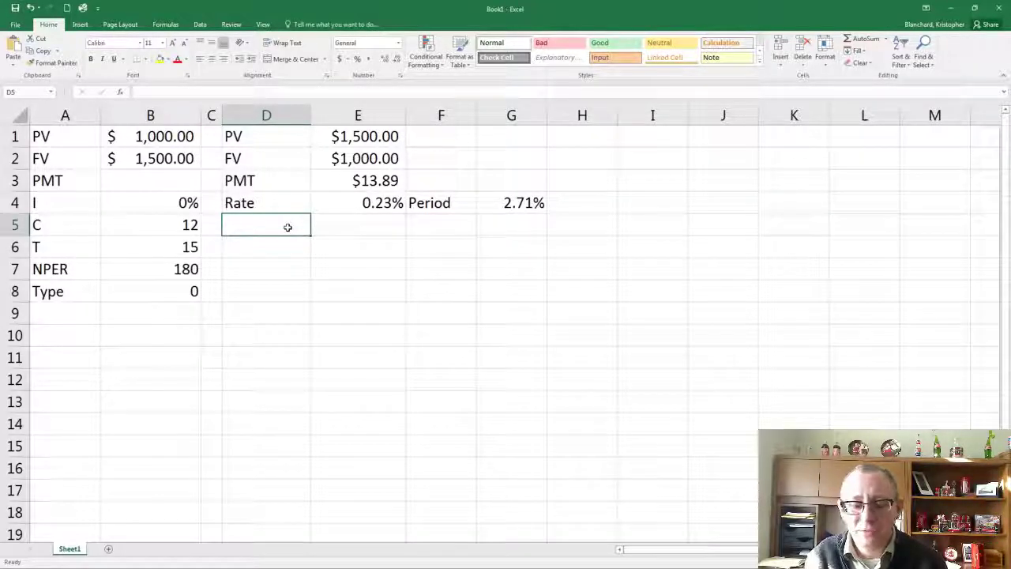
type("NPER")
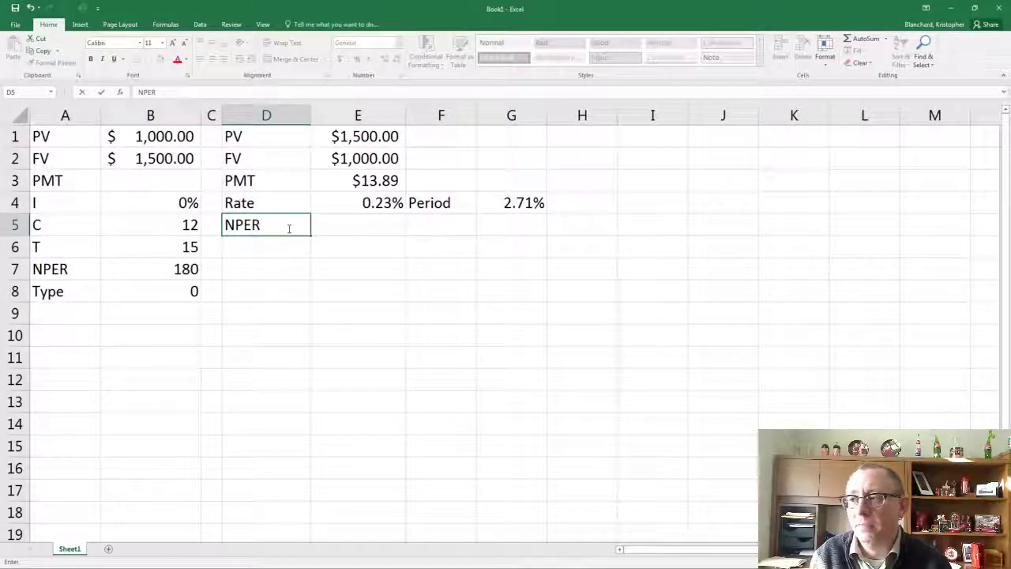
key("Tab")
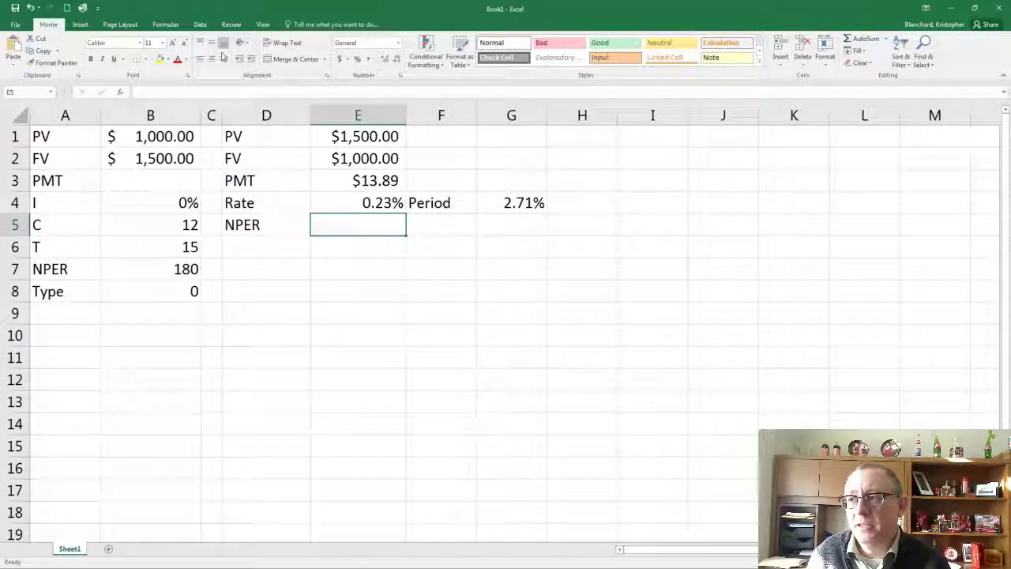
Insert the financial NPER function in E5 and set its Rate argument to B4/B5
left_click(165, 25)
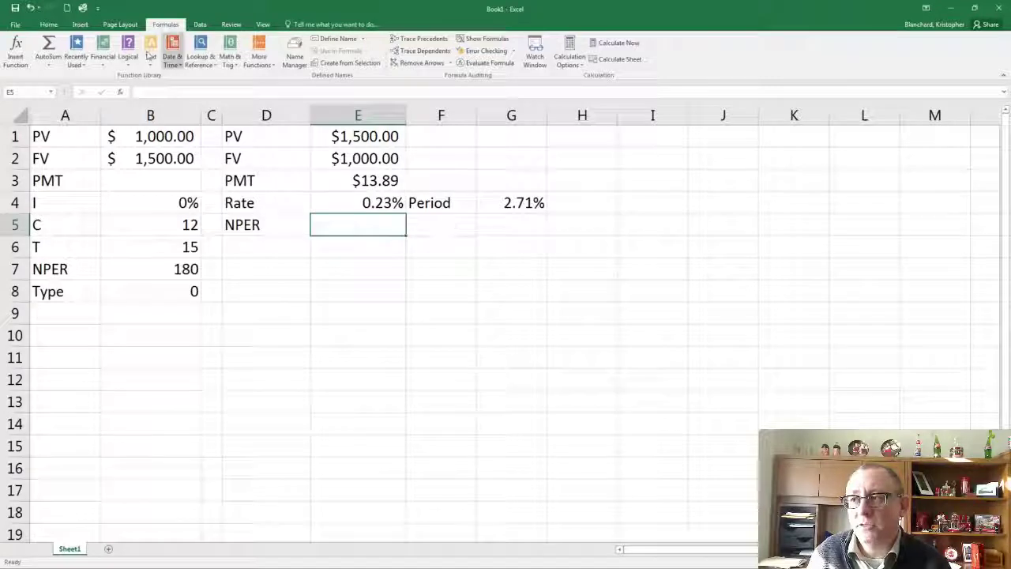
left_click(103, 51)
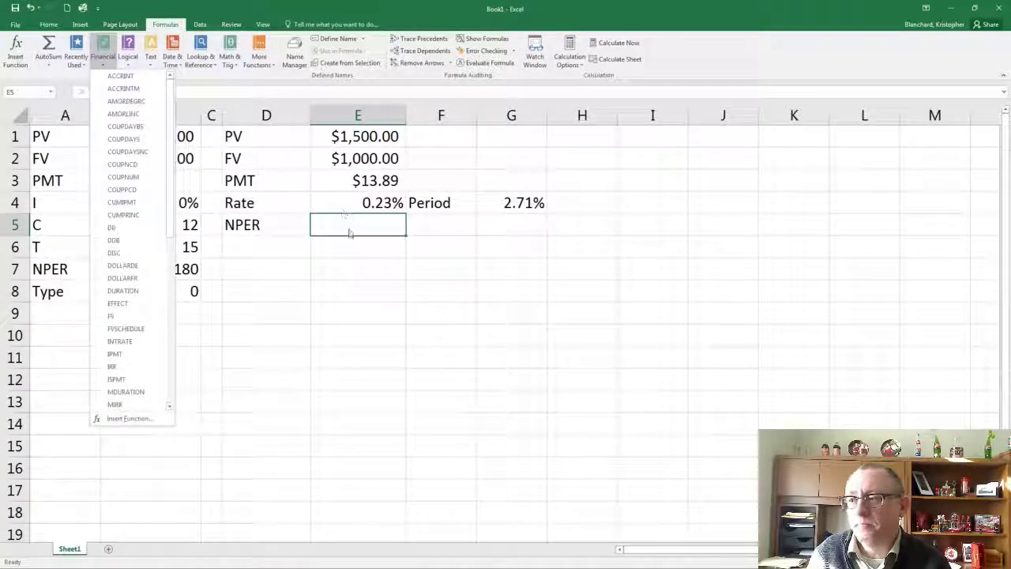
scroll(169, 134, "down", 1)
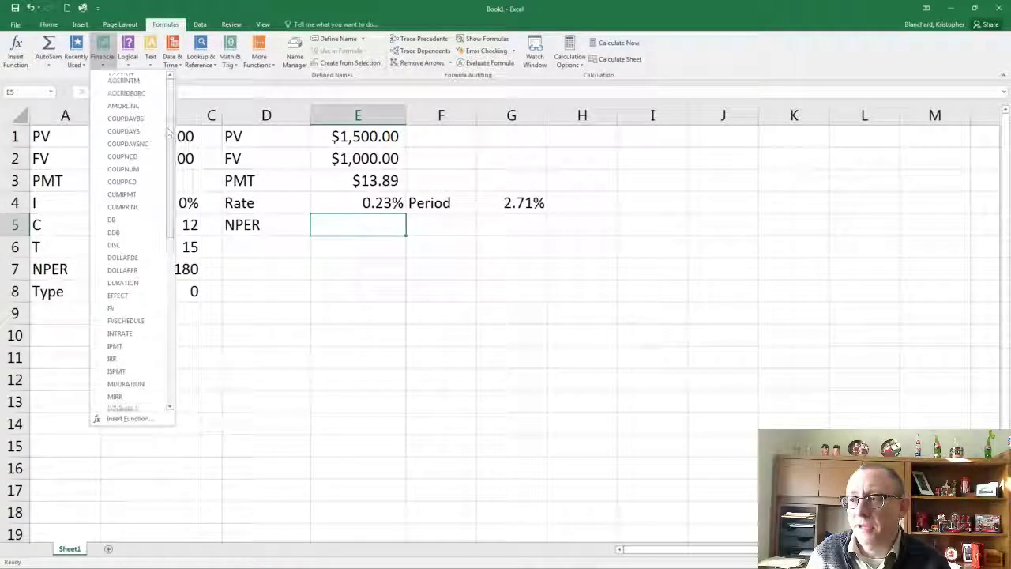
scroll(169, 135, "down", 3)
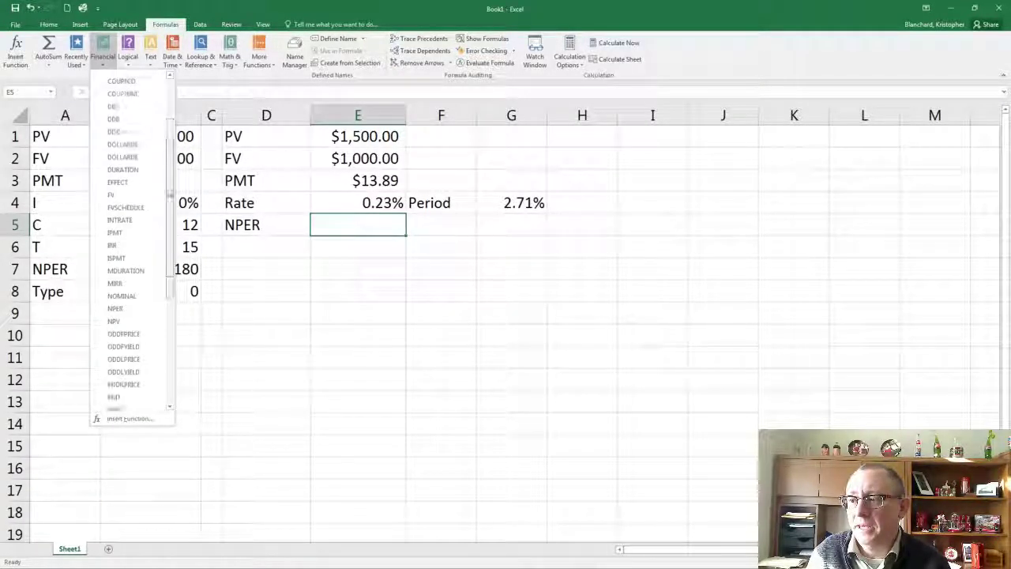
left_click(124, 301)
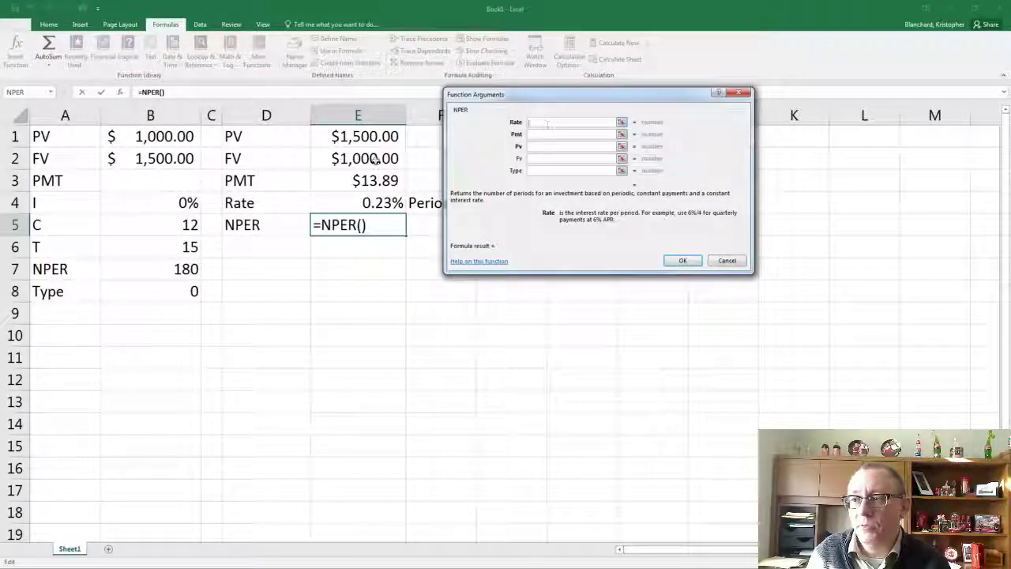
left_click(146, 203)
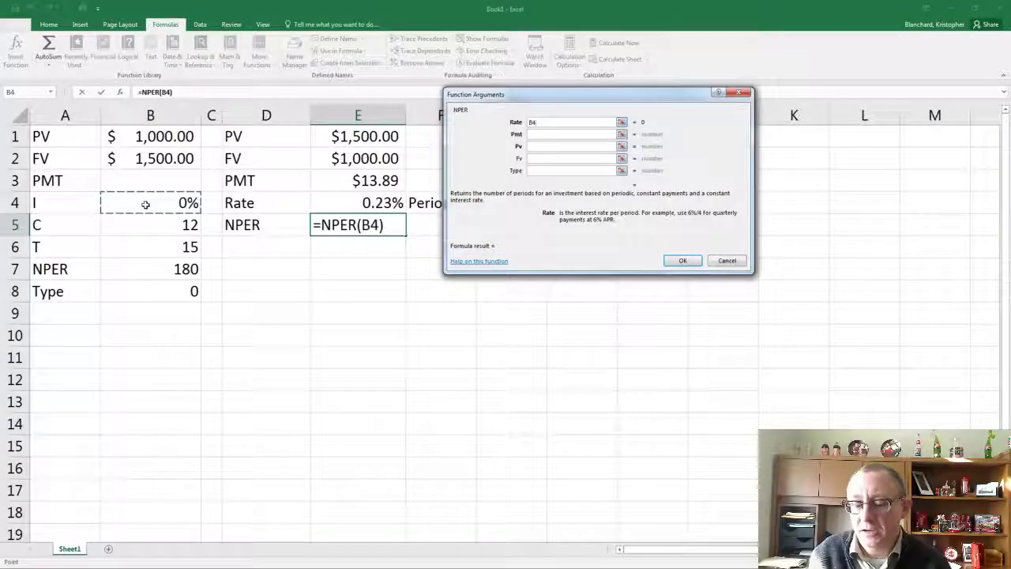
type("/")
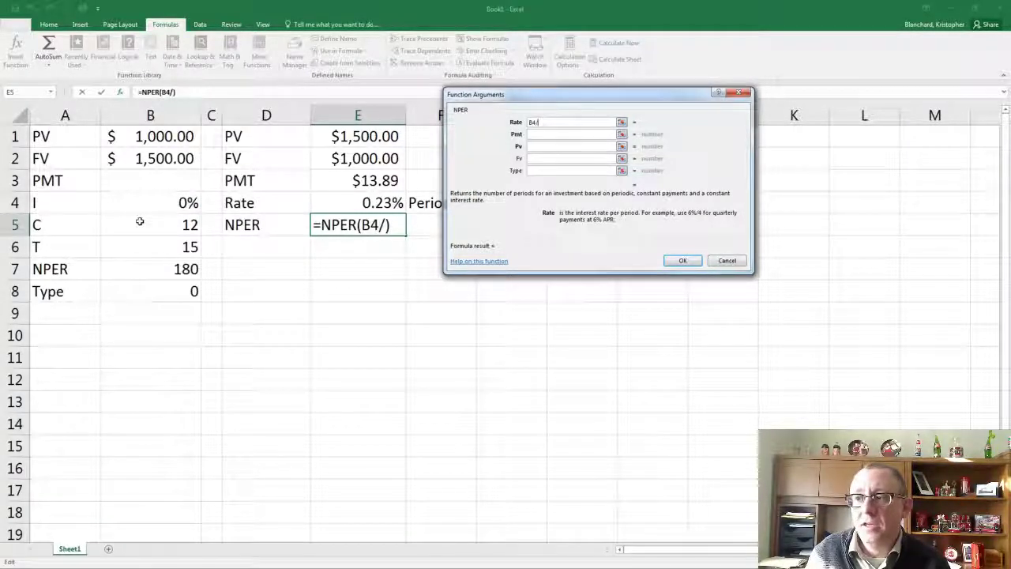
left_click(139, 222)
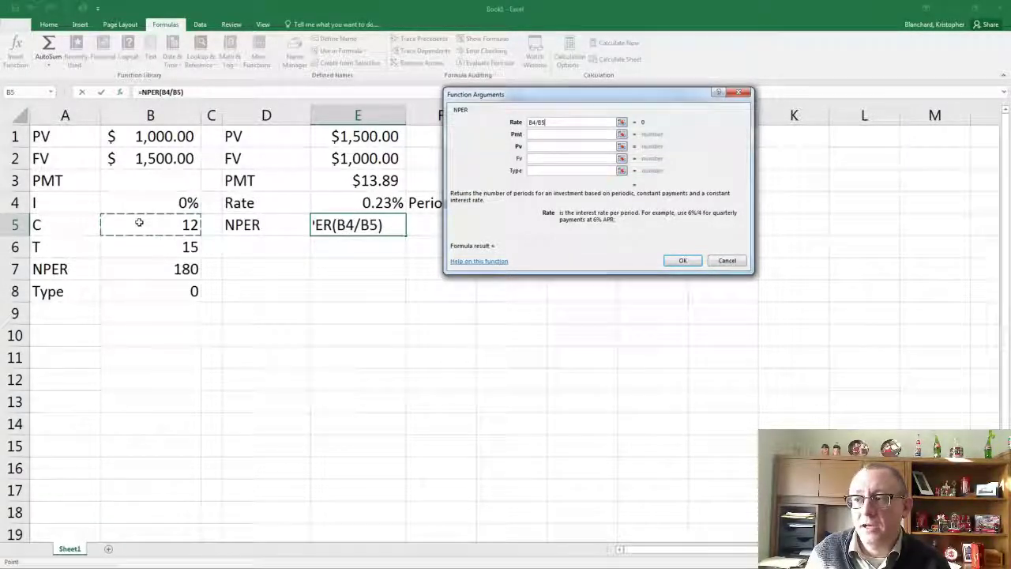
Set the NPER function's Pmt argument to -B3 and its Pv argument to -B1
left_click(550, 134)
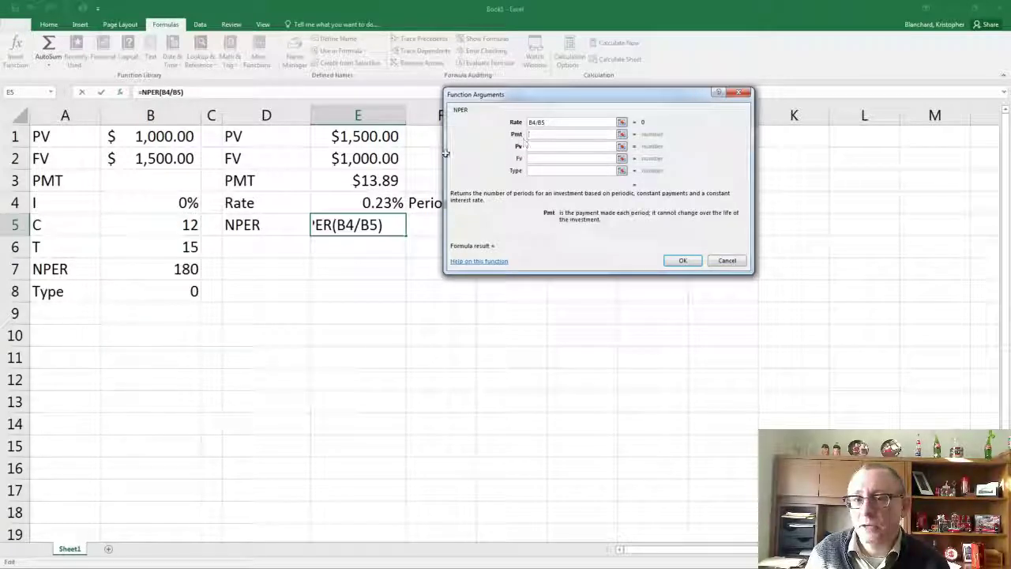
type("-")
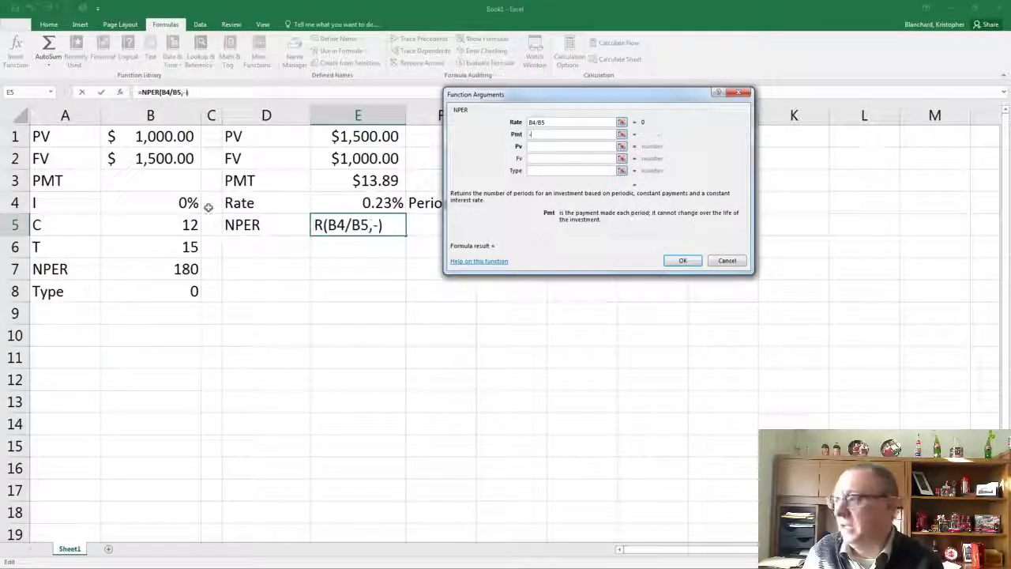
left_click(128, 182)
left_click(544, 147)
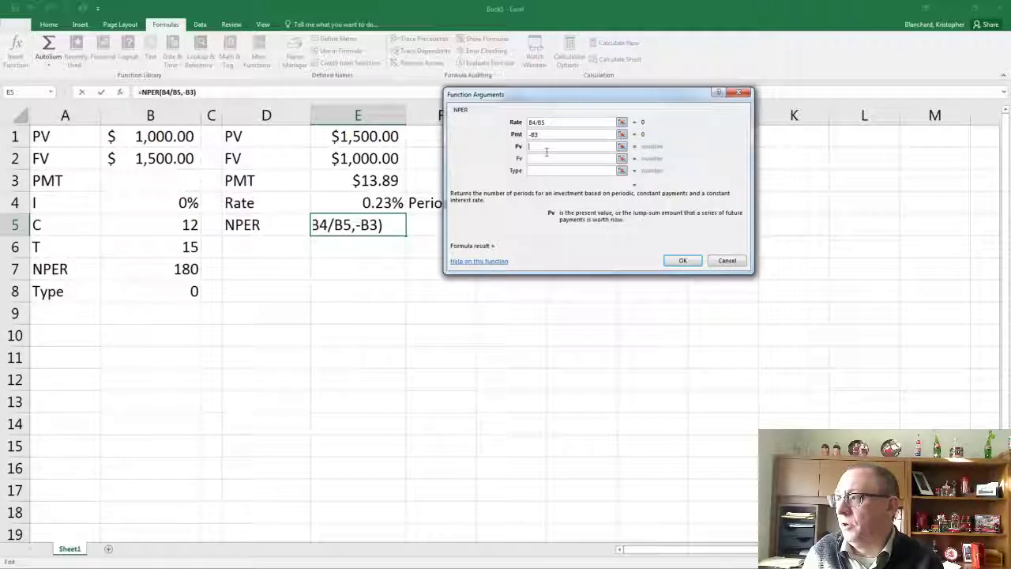
type("-")
left_click(166, 142)
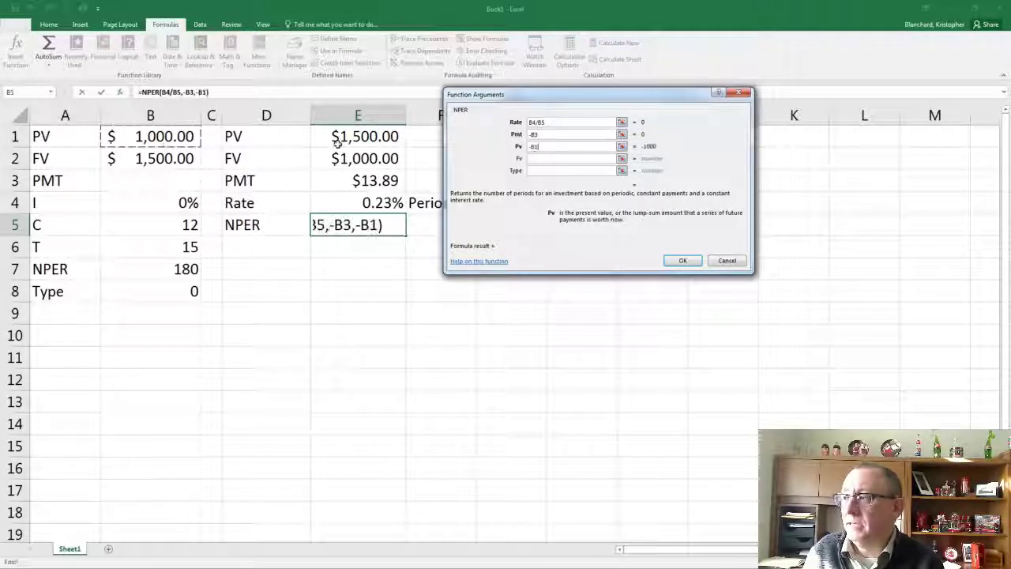
Set the NPER function's Fv argument to B2 and Type to B8, and complete the formula
left_click(572, 161)
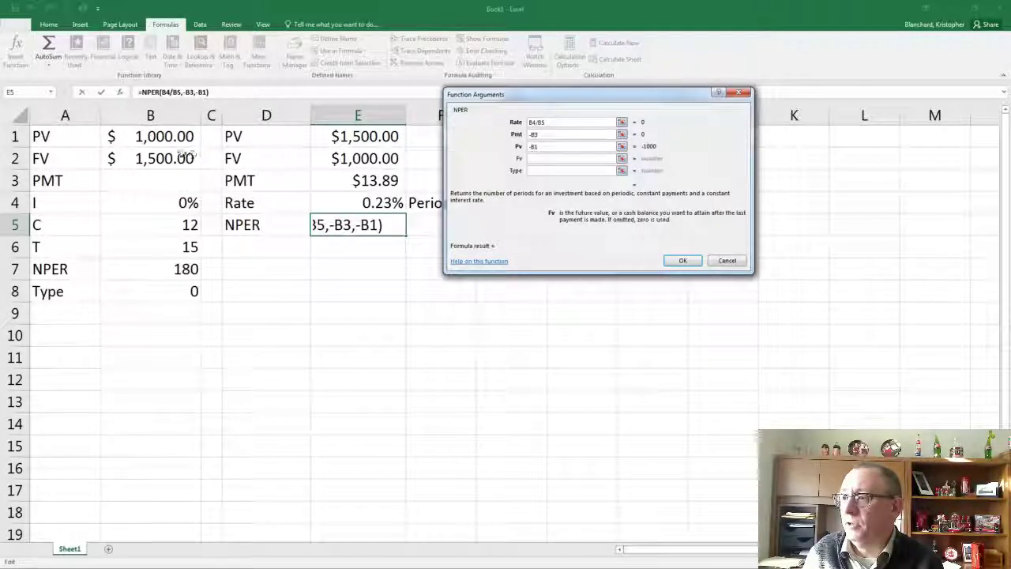
left_click(190, 158)
left_click(554, 172)
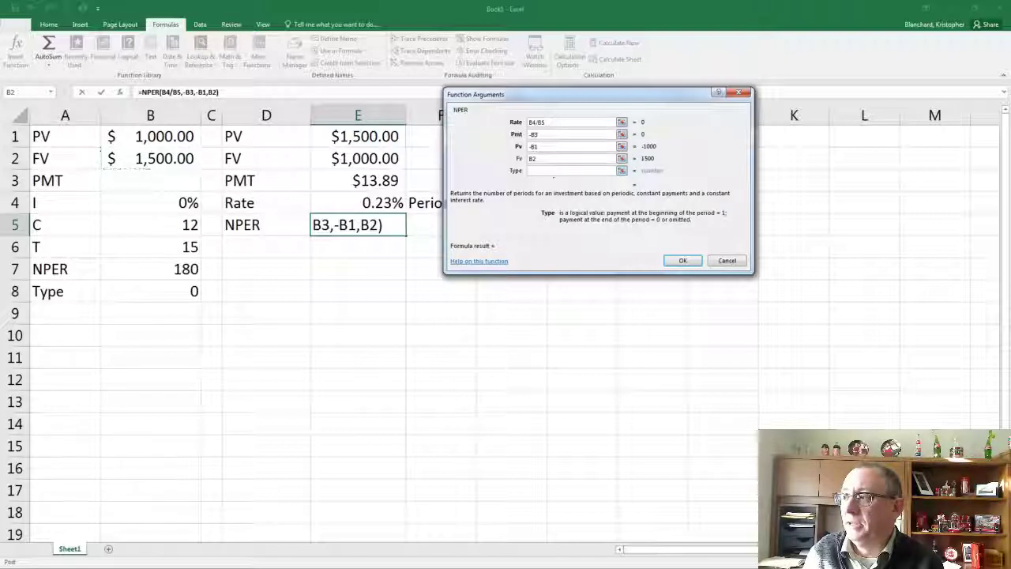
left_click(158, 294)
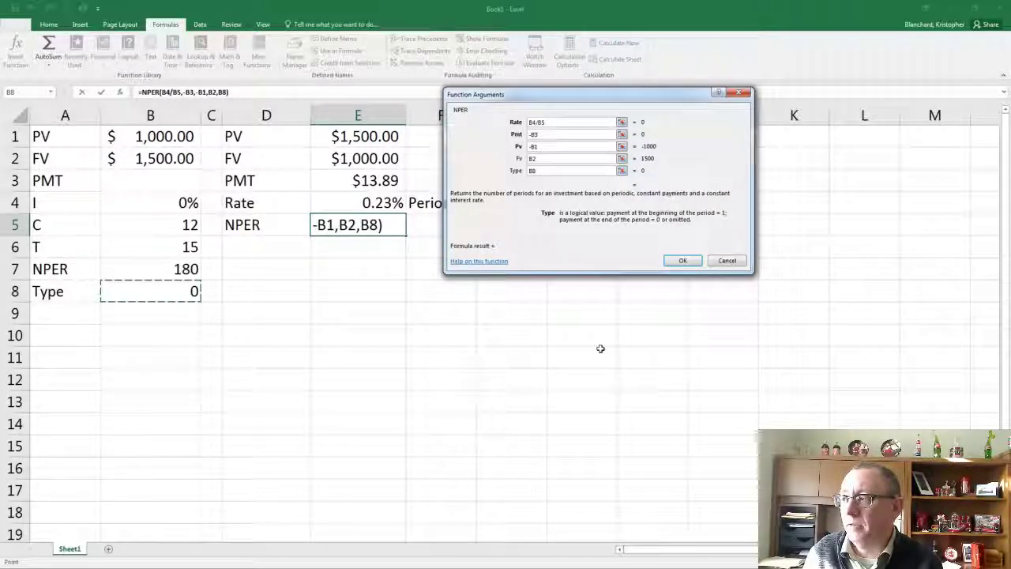
left_click(681, 262)
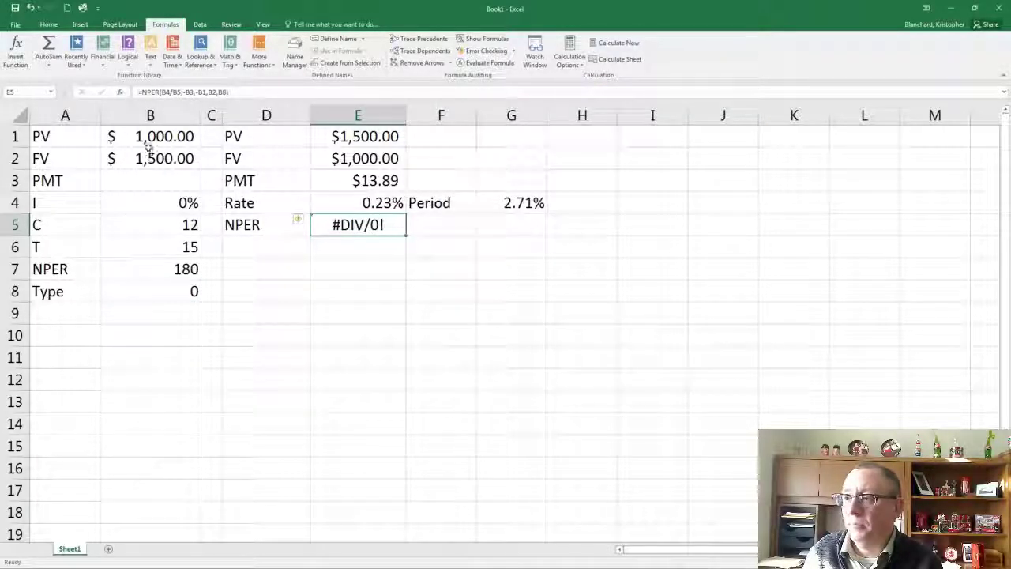
Set the interest rate input I in B4 to 5%
left_click(151, 200)
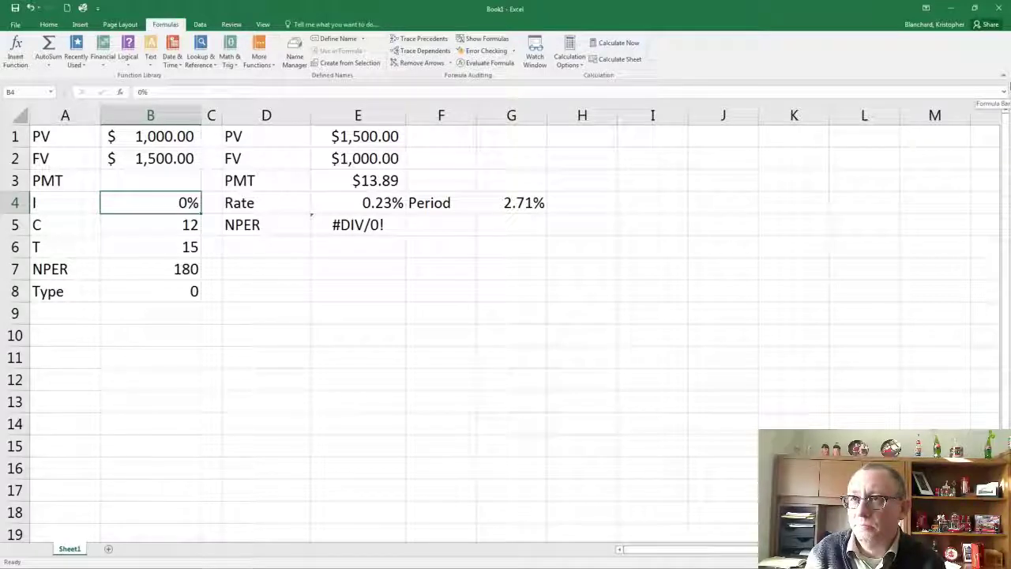
type("5")
key("Return")
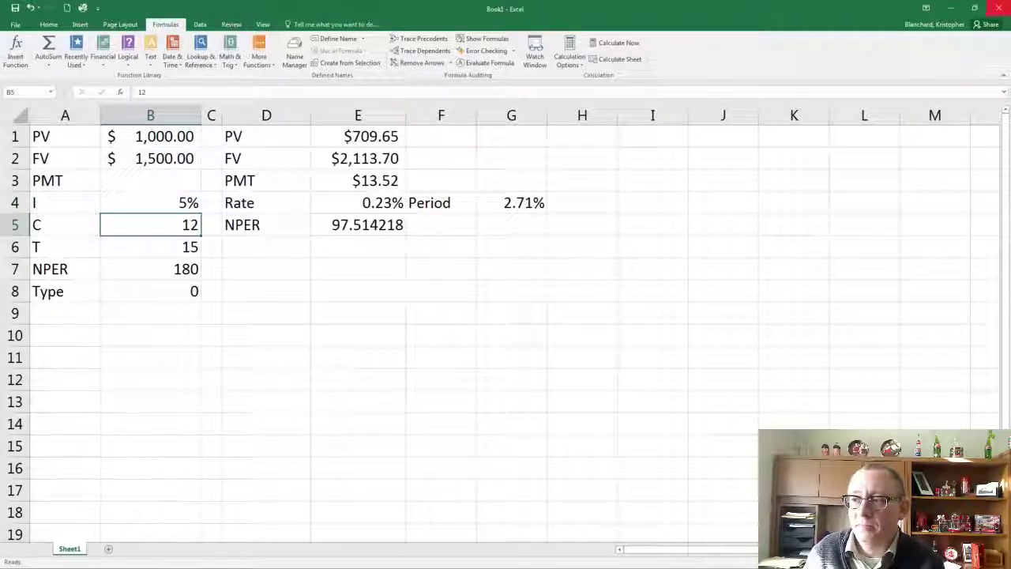
Clear the time input T in B6 and review the PV and FV inputs in B1 and B2
key("Return")
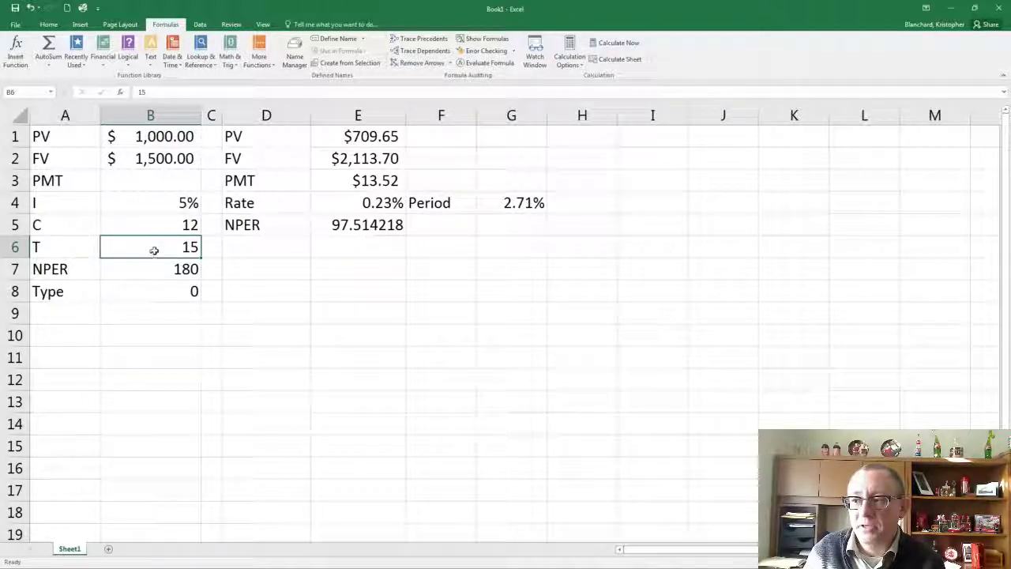
key("BackSpace")
left_click(441, 290)
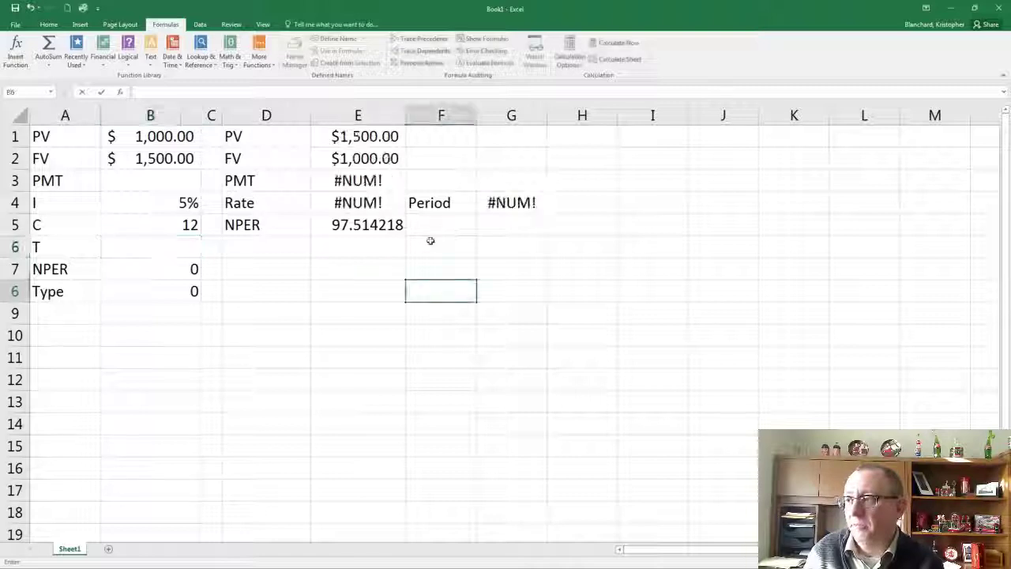
left_click(165, 137)
left_click(162, 159)
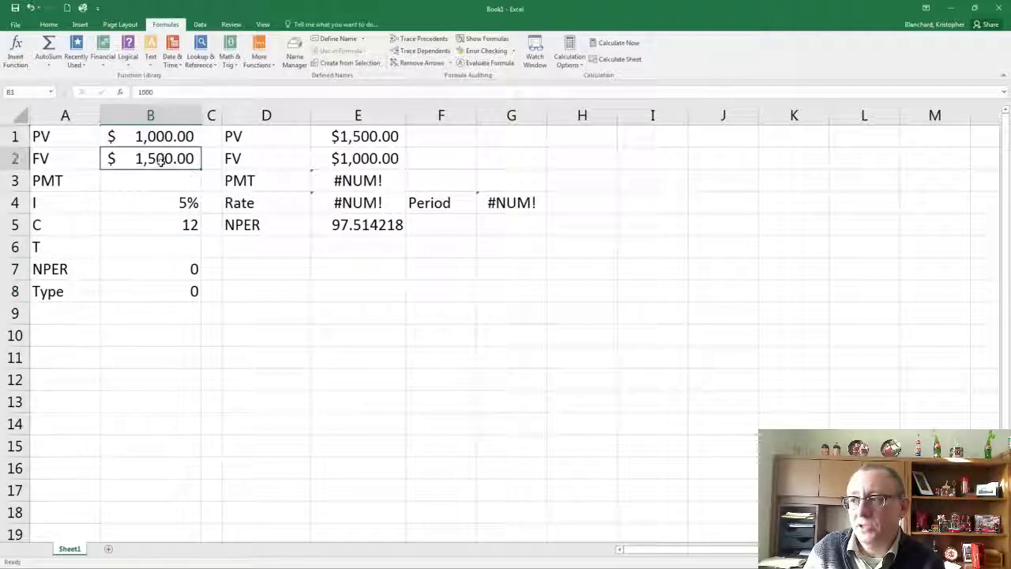
Label the NPER result with "Periods" in F5 and convert it to years in G5 with the formula =E5/B5
left_click(439, 227)
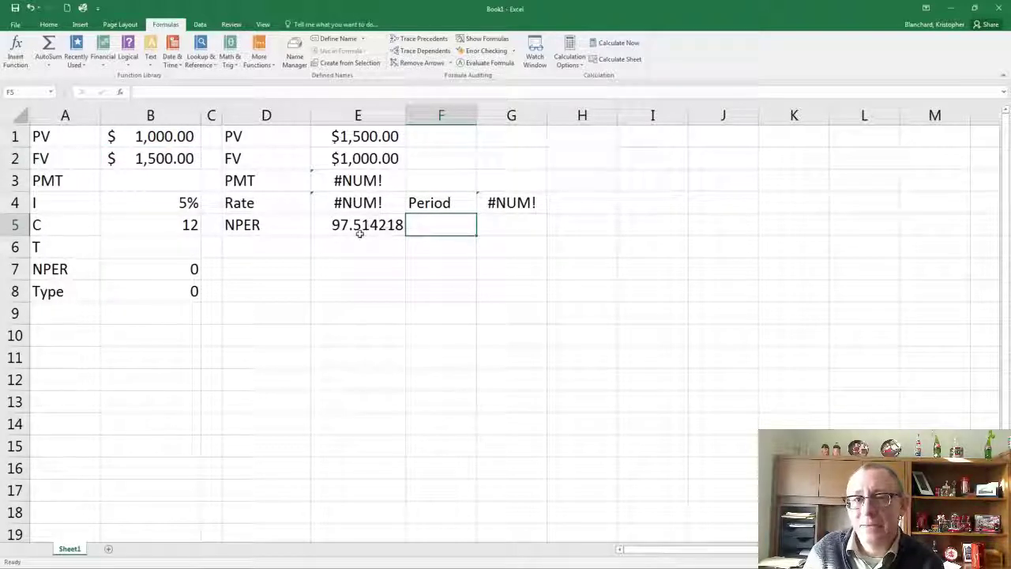
type("Periods")
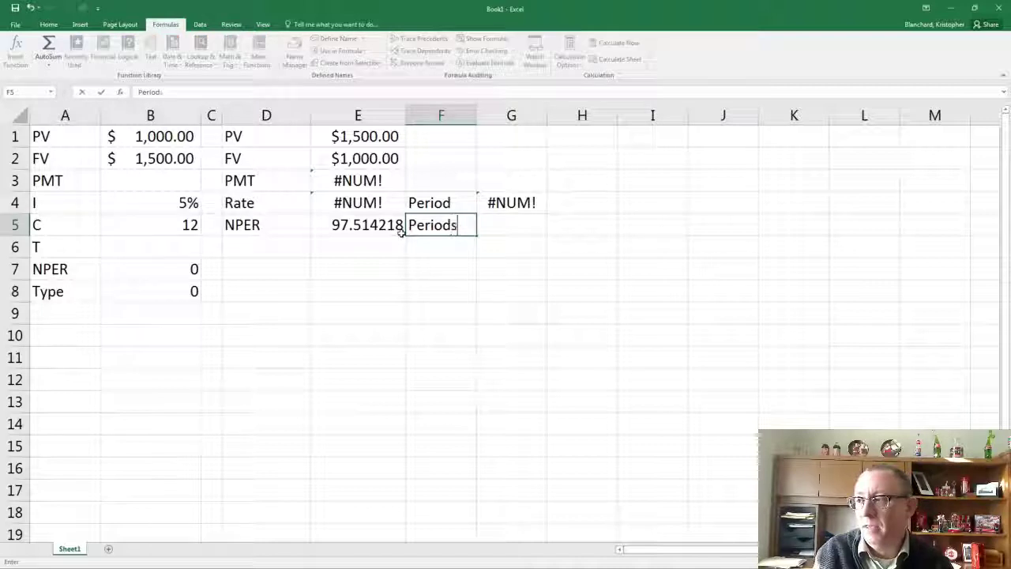
key("Tab")
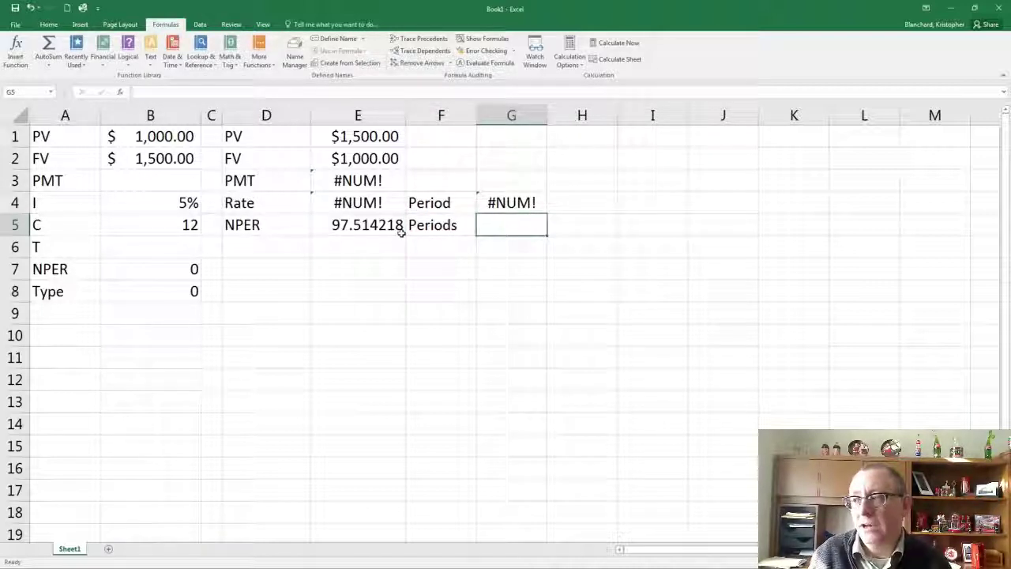
type("=")
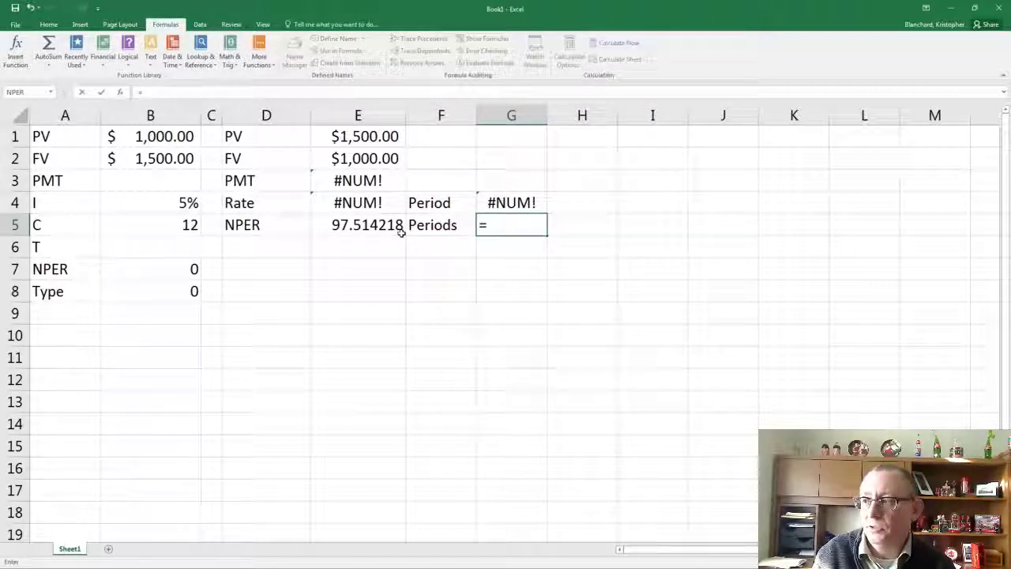
left_click(344, 229)
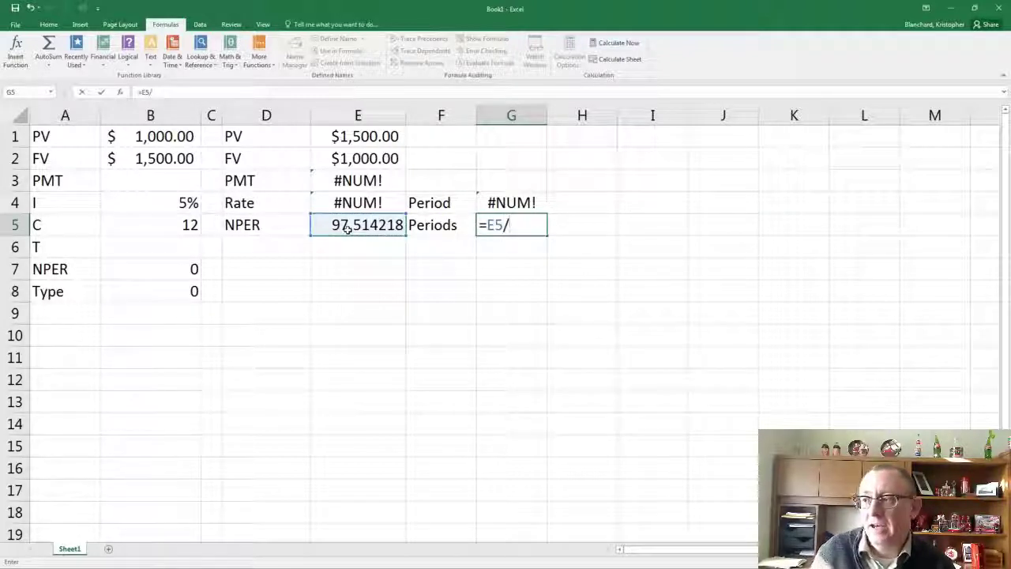
left_click(138, 226)
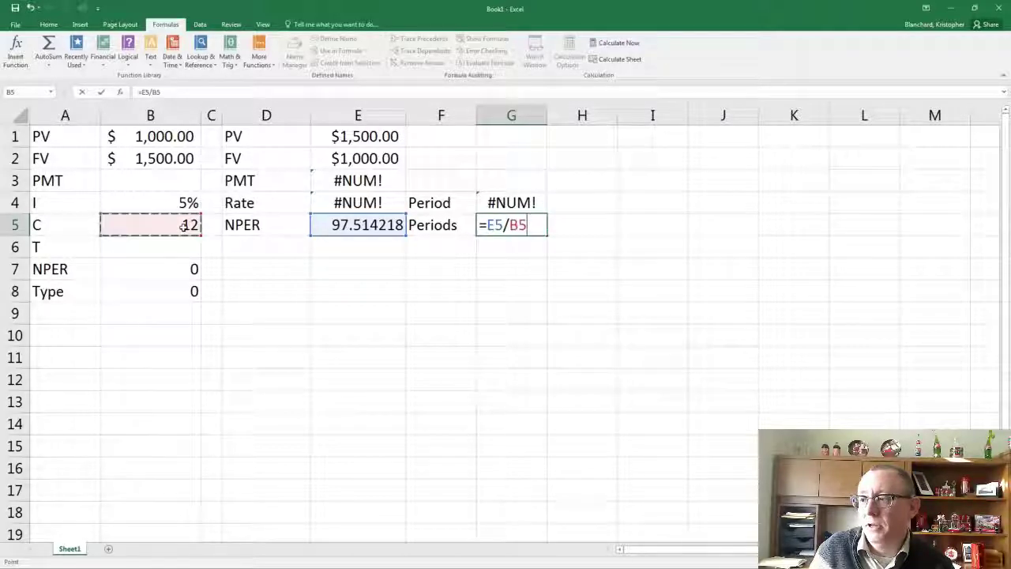
key("Return")
Label the converted NPER value by entering "Years" in H5
left_click(595, 225)
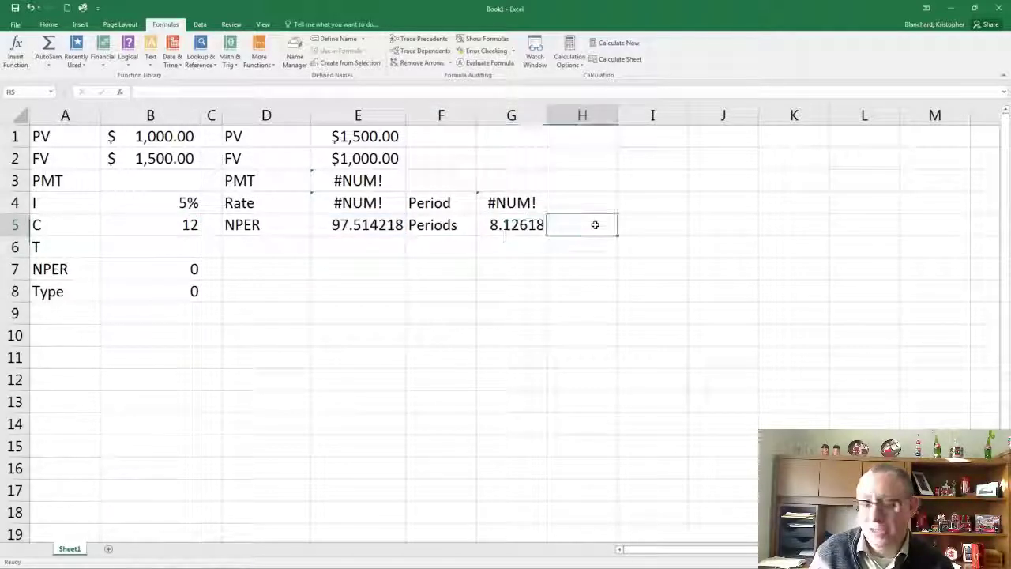
type("Years")
key("Return")
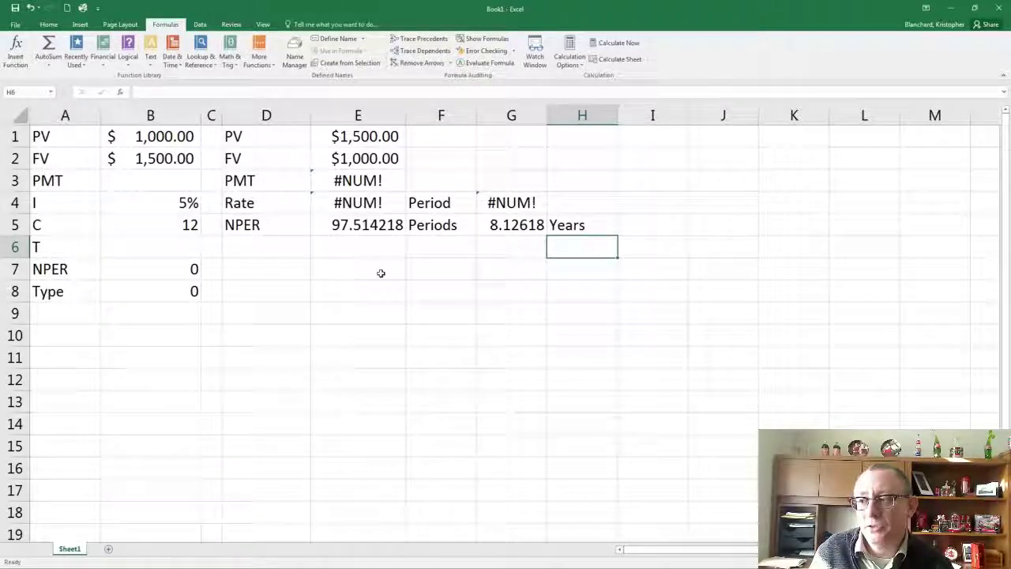
left_click(255, 319)
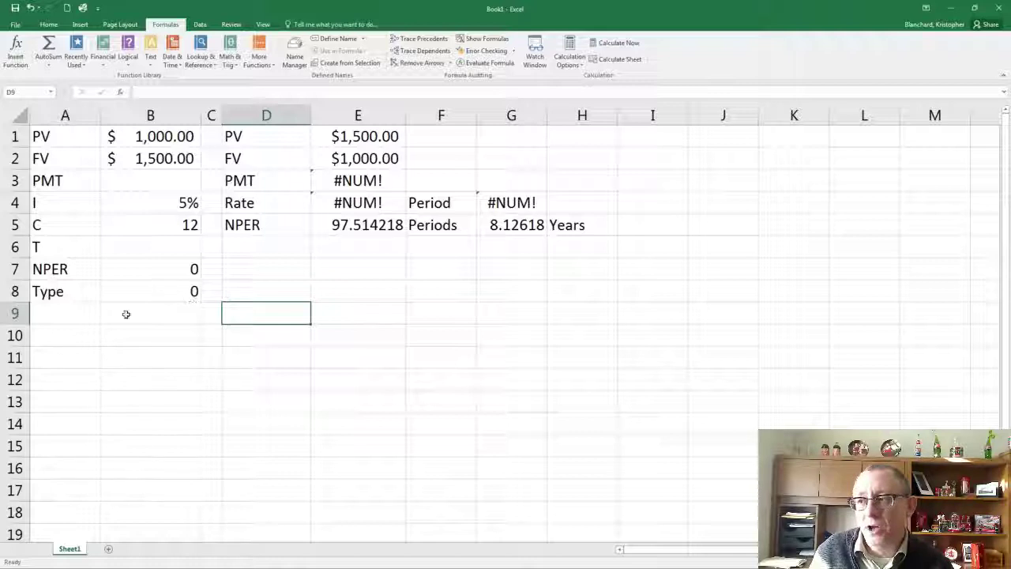